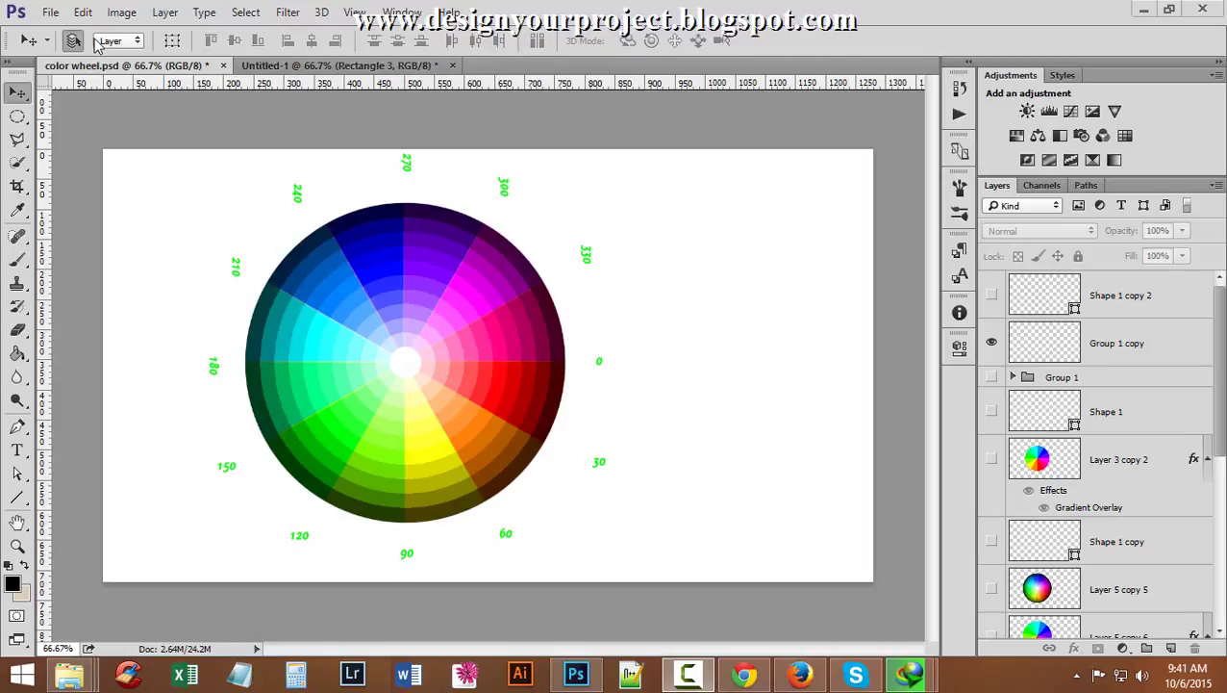
Switch to the Untitled-1 document that holds the red, blue and green rectangles.
left_click(275, 65)
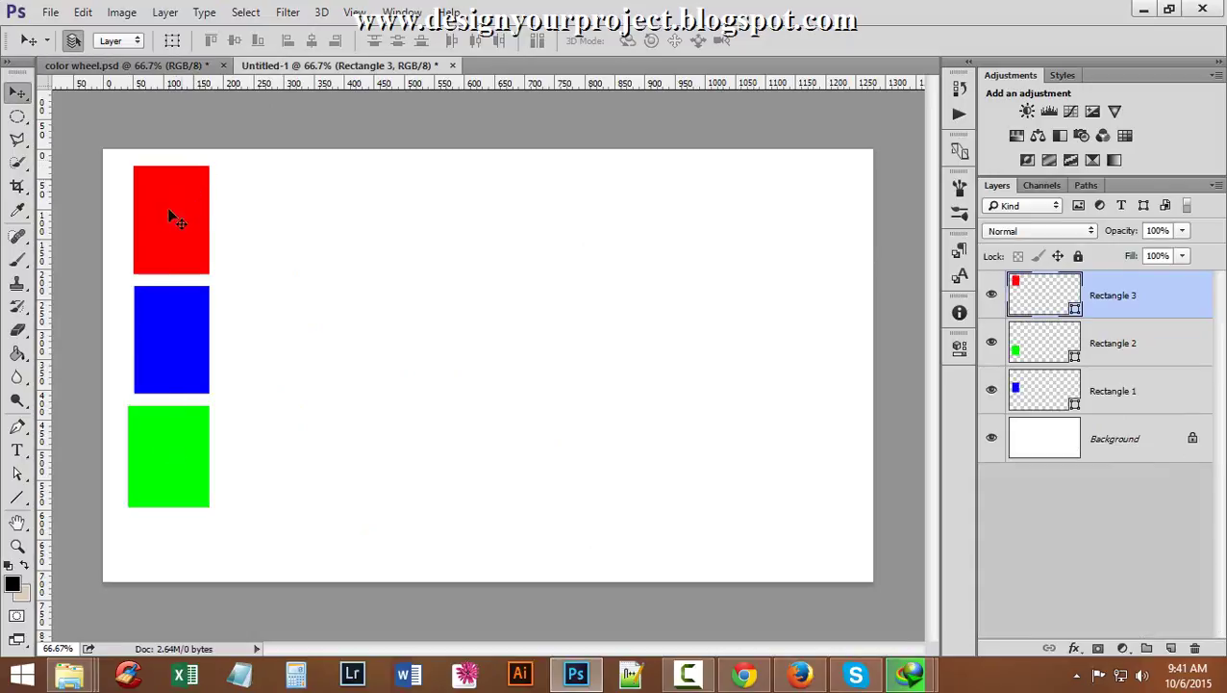
left_click(123, 67)
left_click(276, 67)
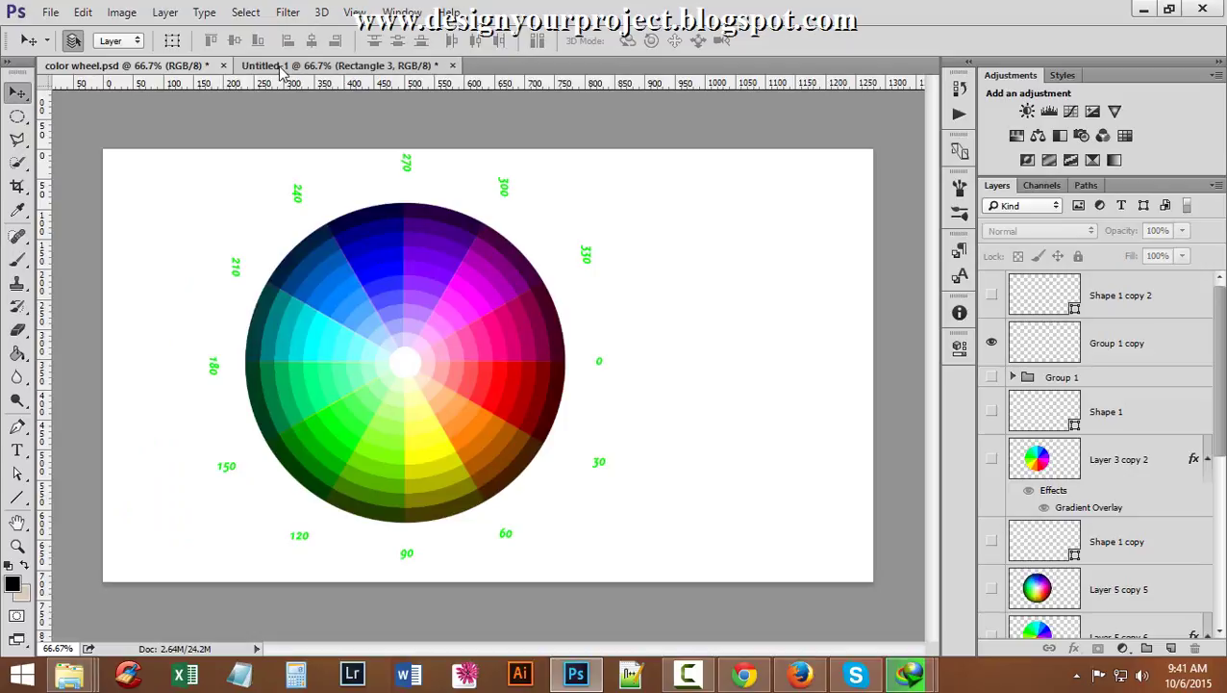
left_click(459, 304, "ctrl")
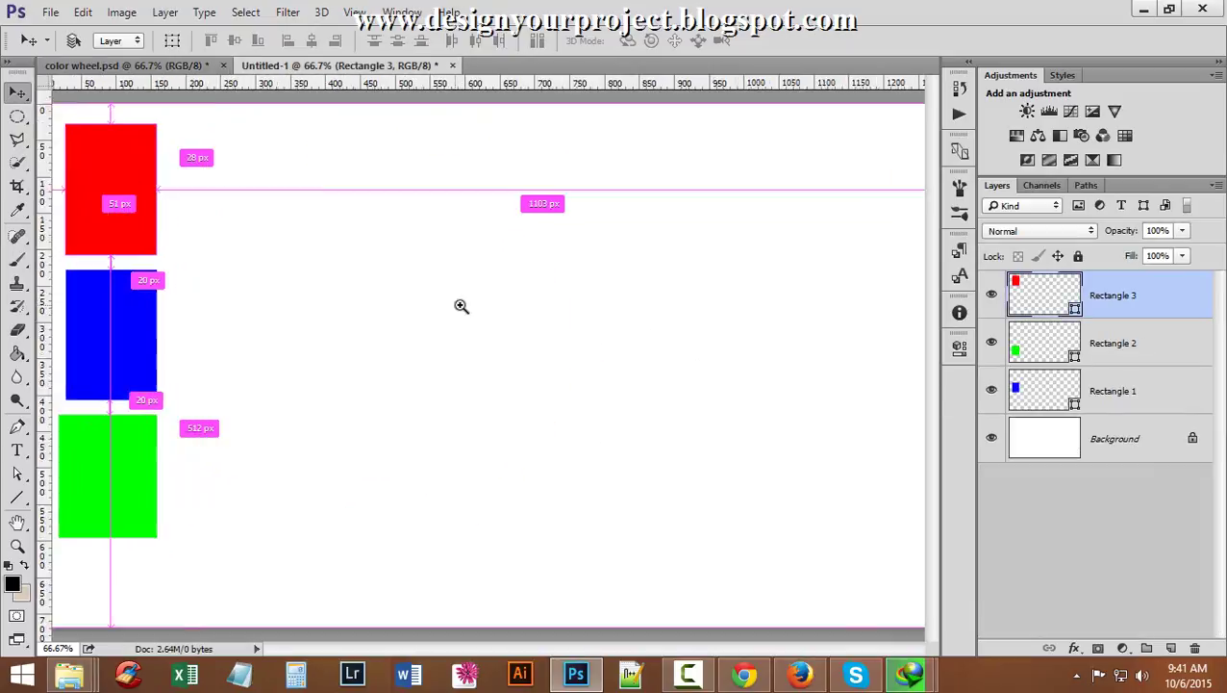
left_click(482, 312, "alt")
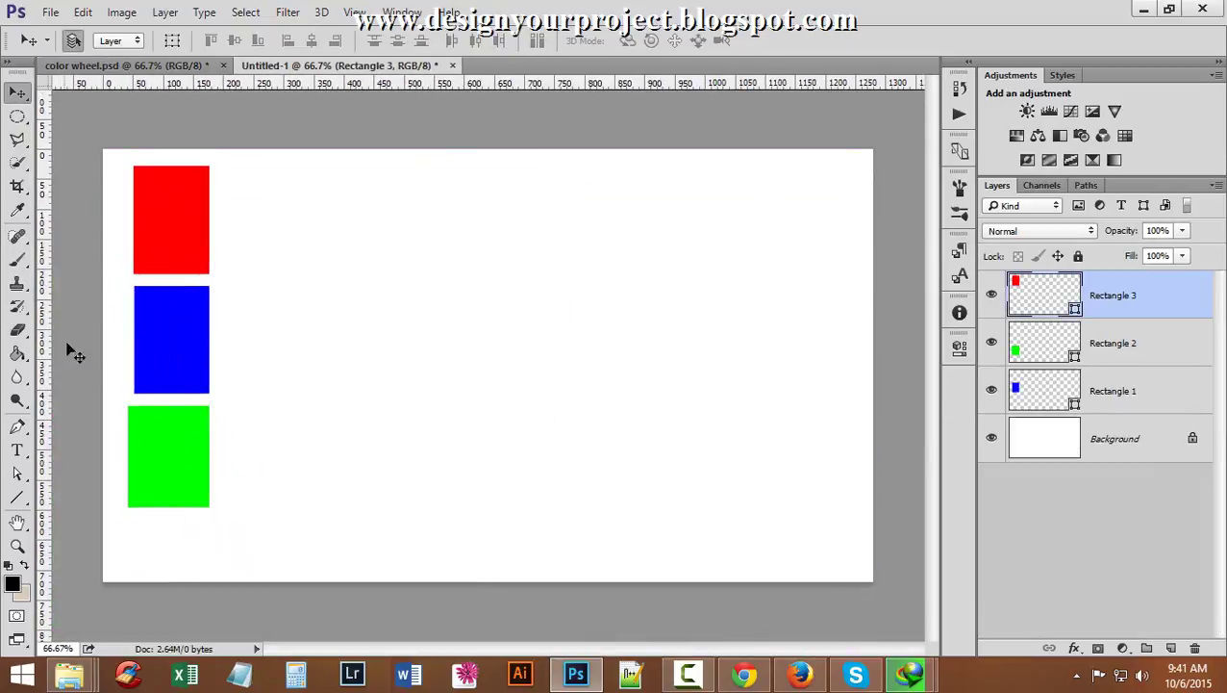
Create a circle about 525 px wide beside the rectangles from an elliptical selection, filled with black on a new layer.
left_click_drag(16, 118, 162, 135)
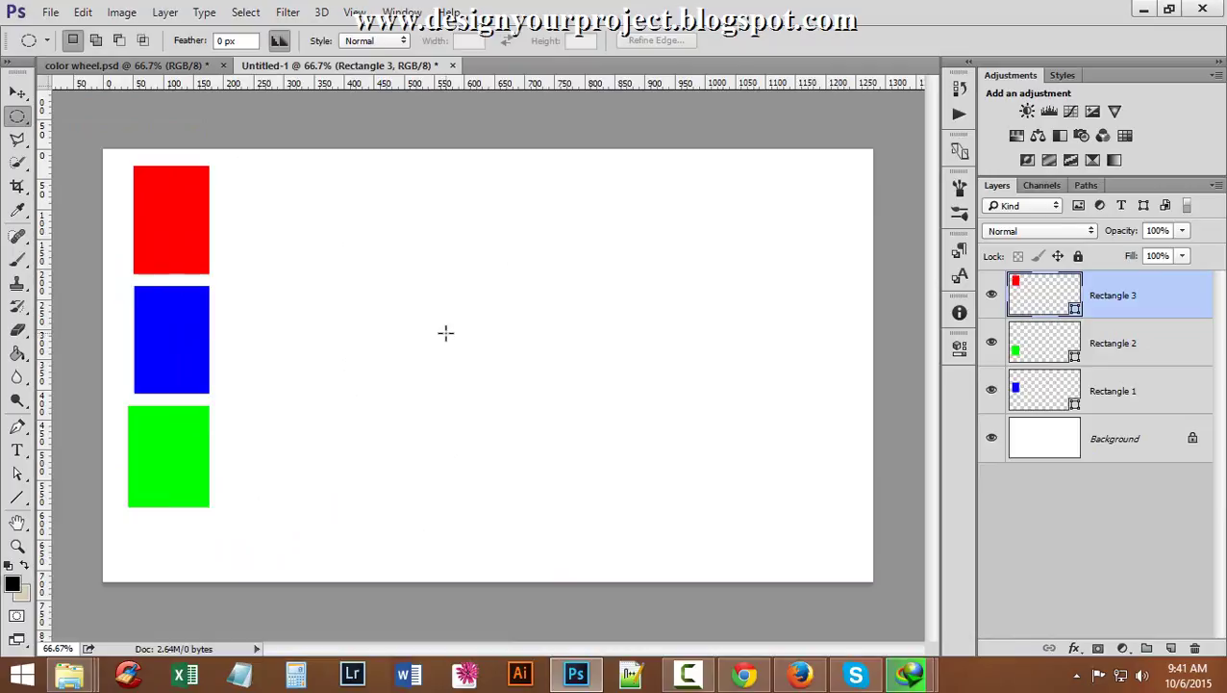
left_click_drag(441, 319, 662, 475)
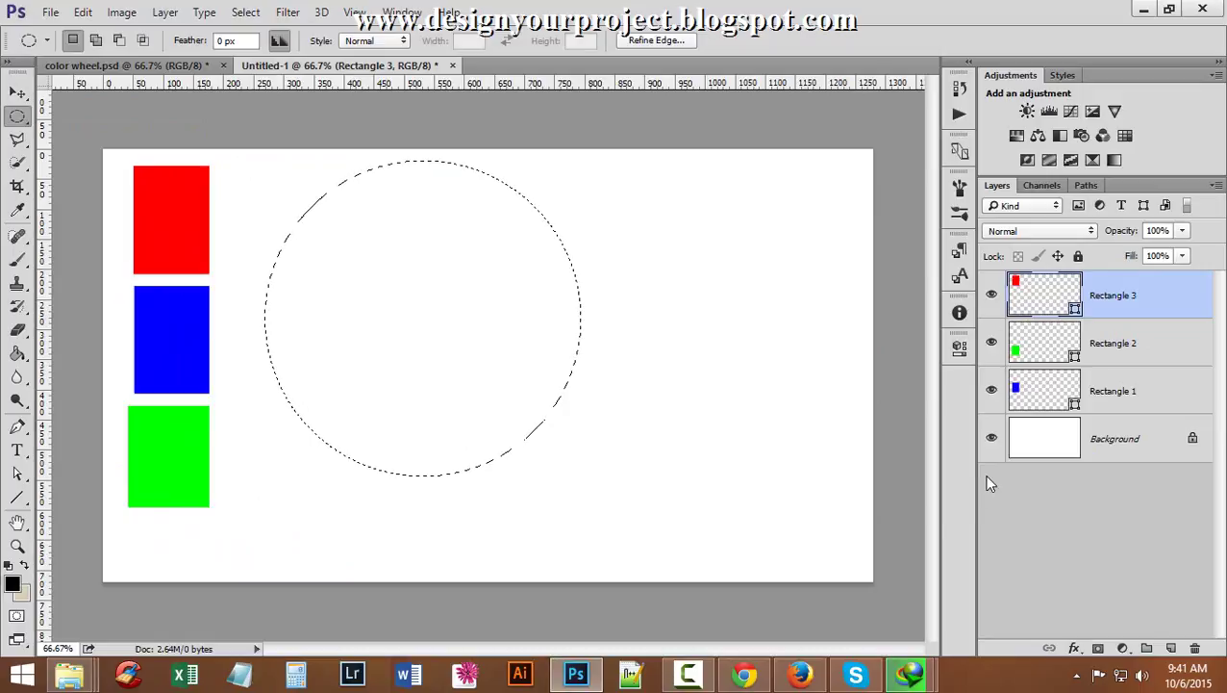
left_click(1172, 647)
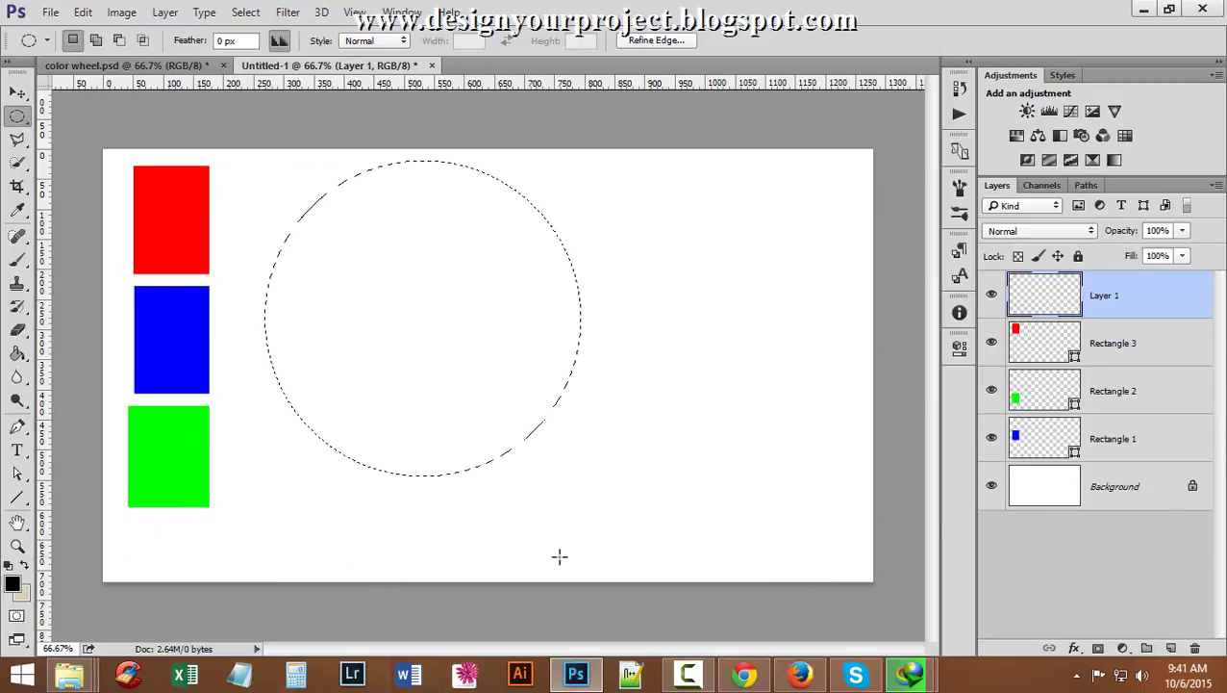
left_click(18, 354)
left_click(96, 375)
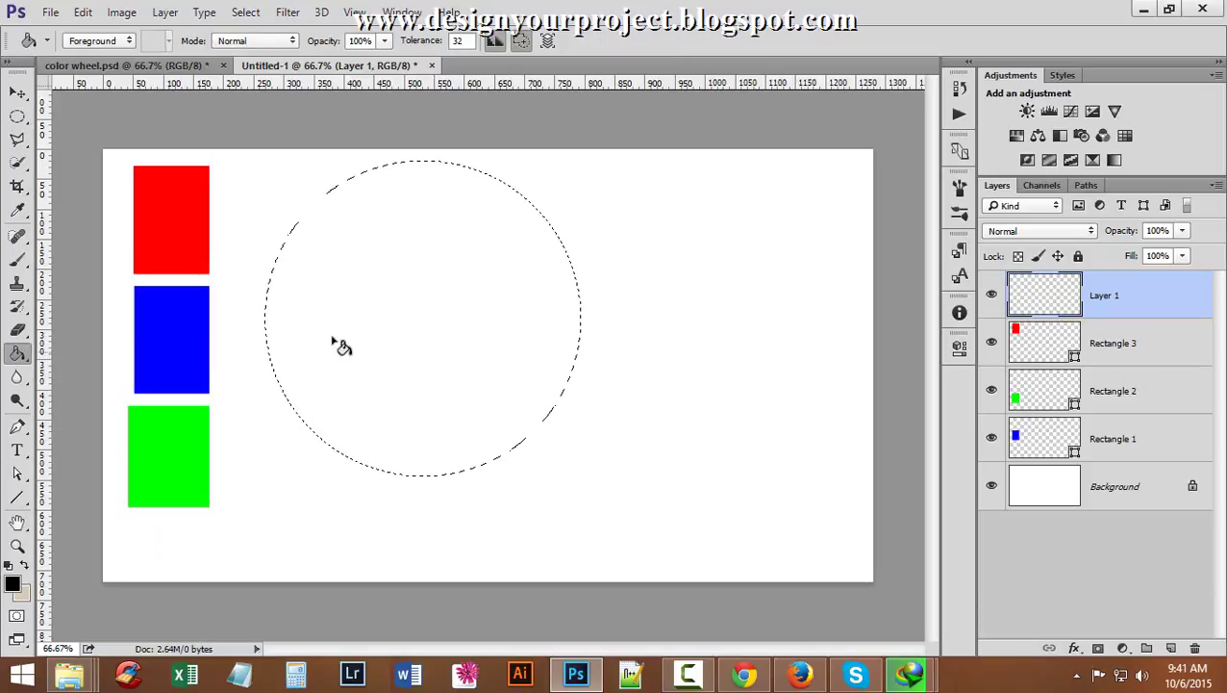
left_click(383, 389)
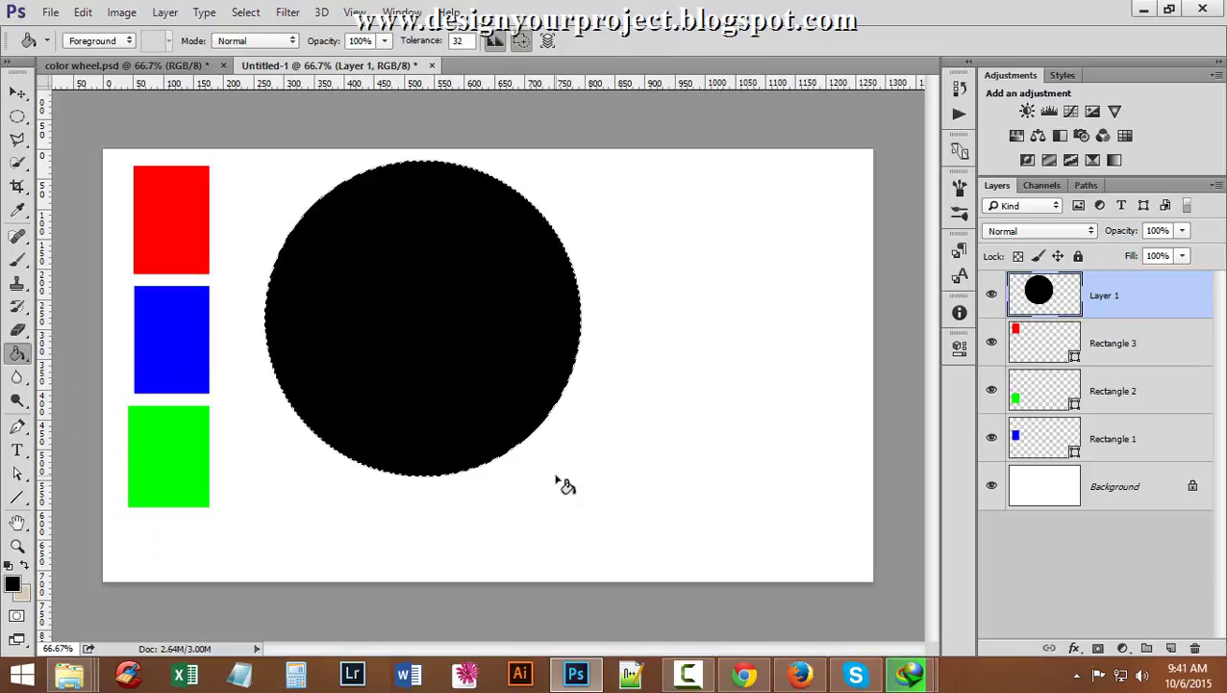
key("ctrl+d")
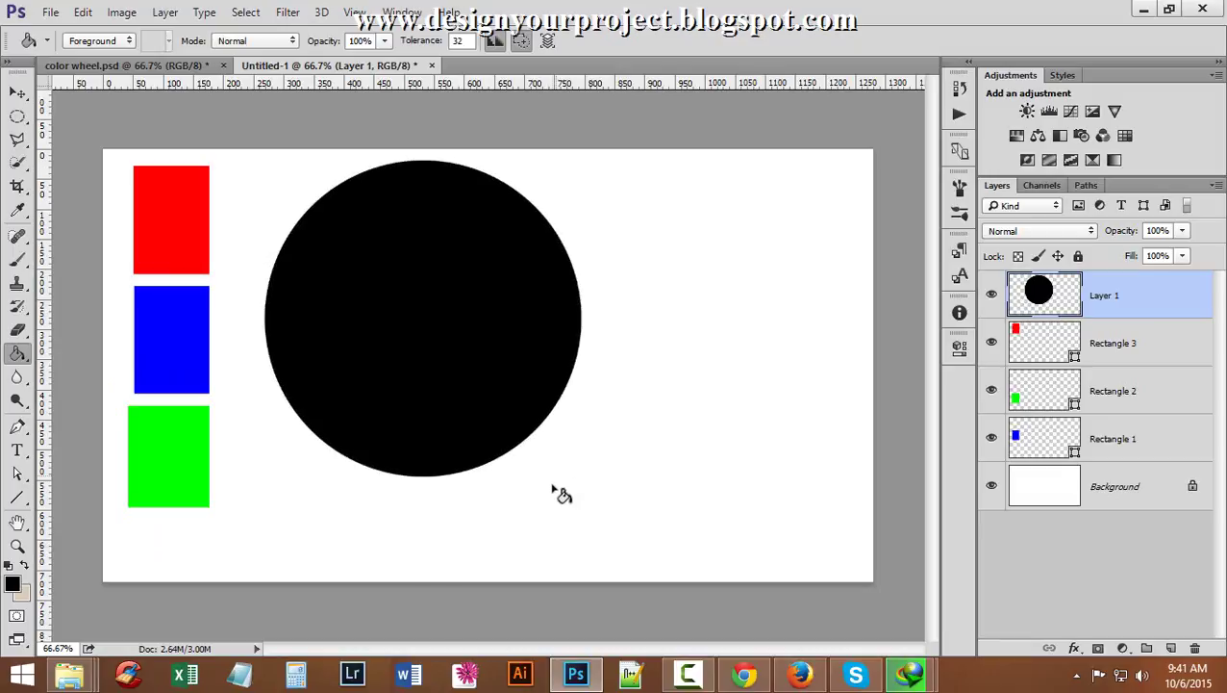
Align the black circle to the vertical and horizontal centres of the Background layer.
left_click(20, 89)
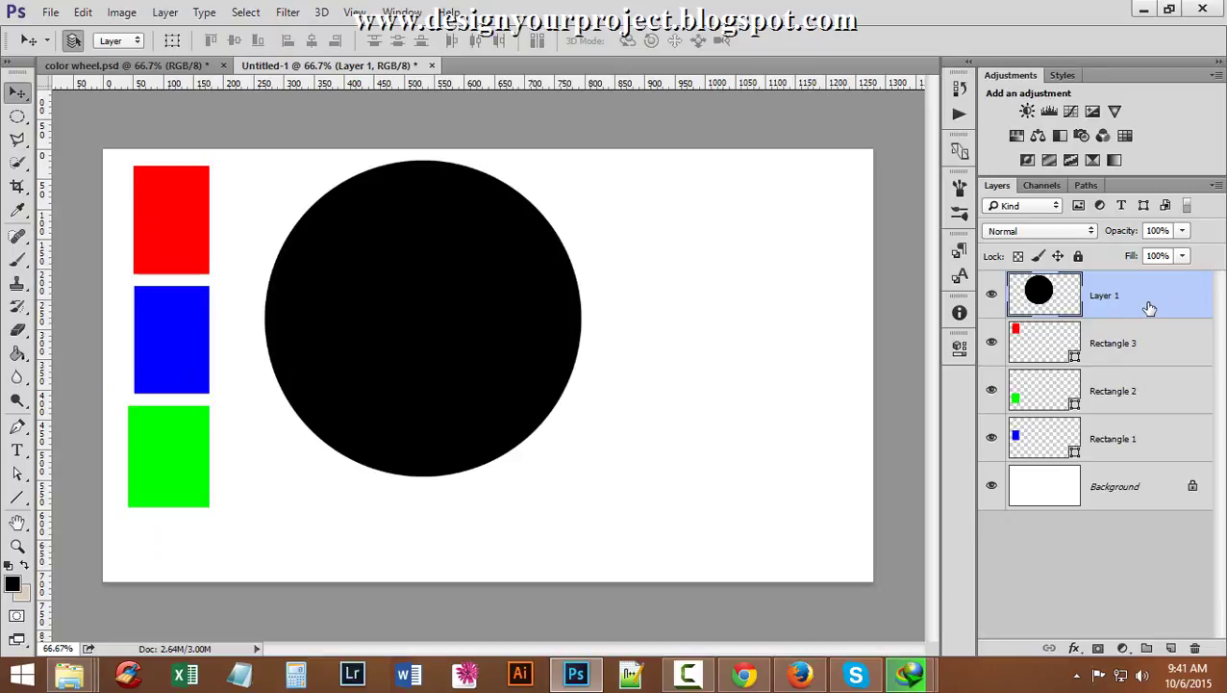
left_click(1140, 495, "ctrl")
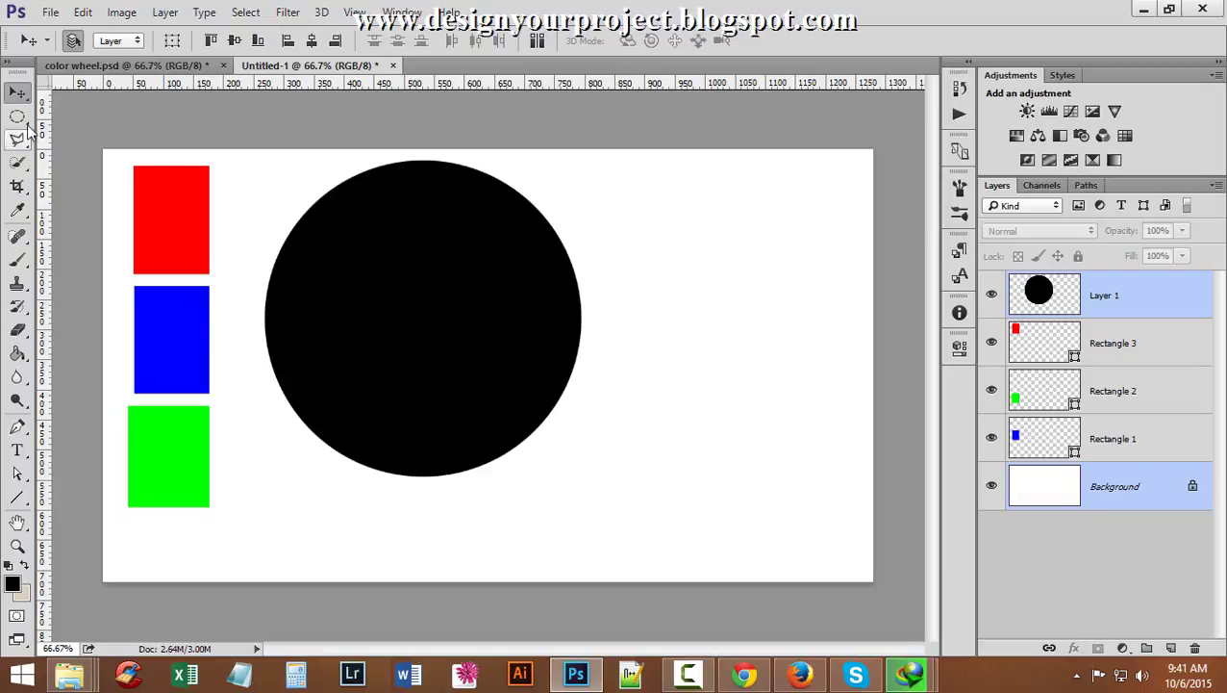
left_click(236, 40)
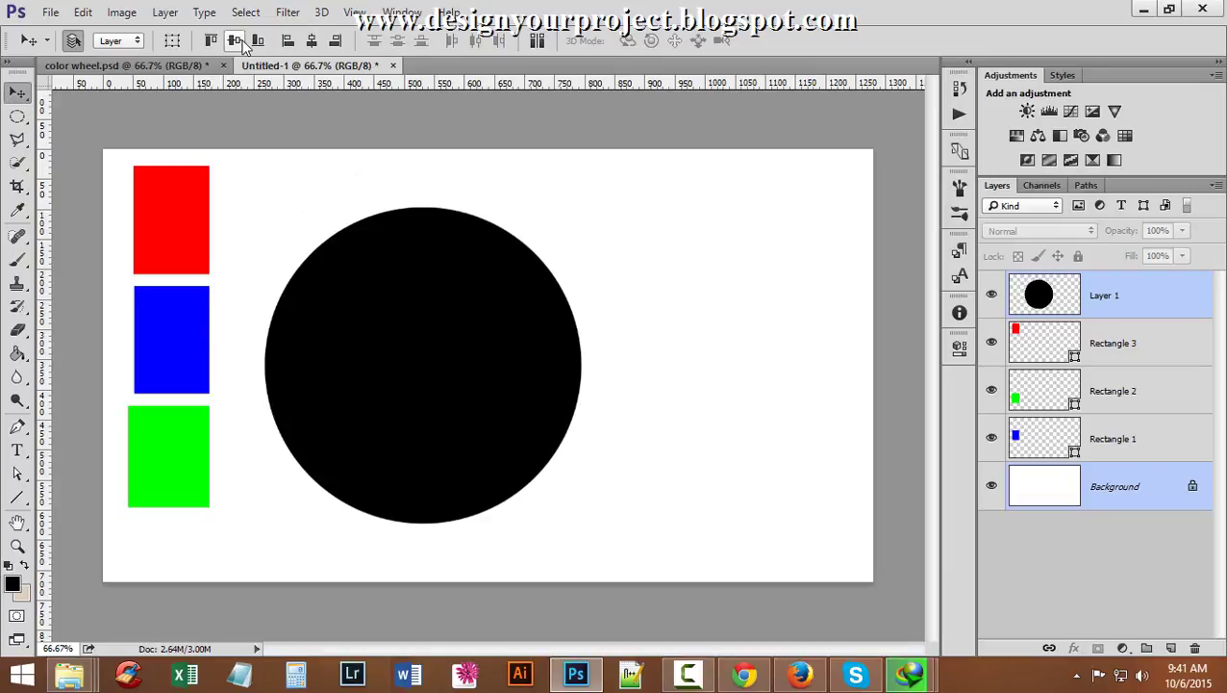
left_click(311, 41)
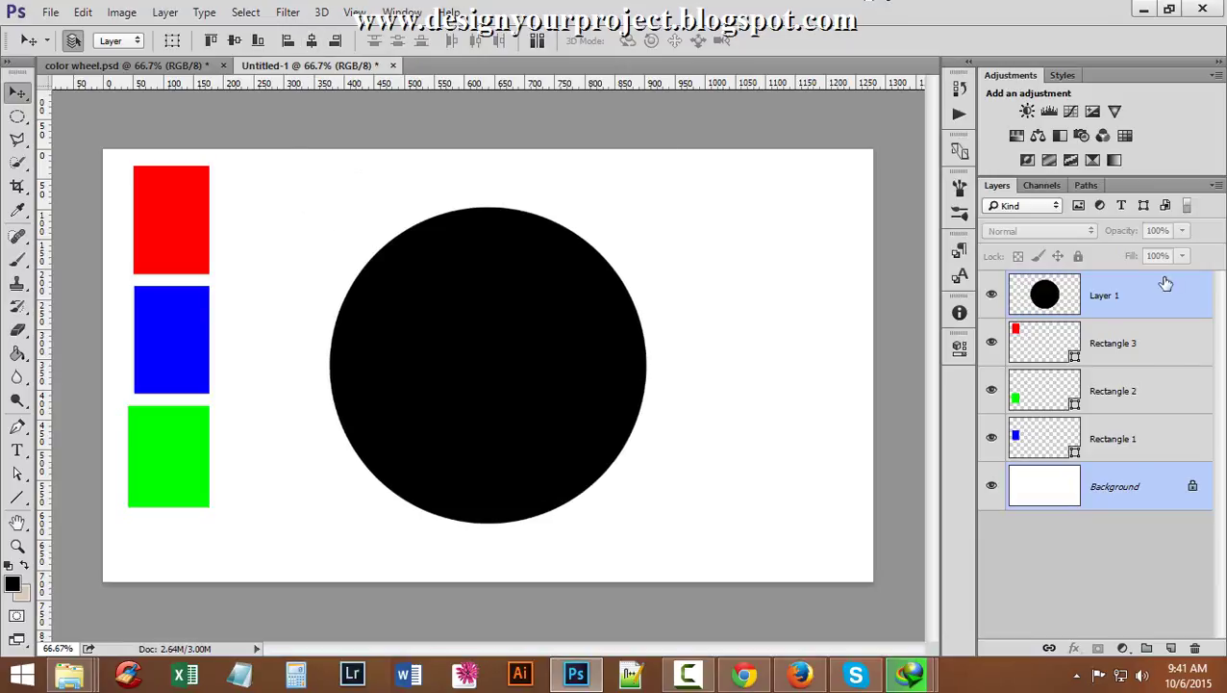
Place a vertical and a horizontal guide through the black circle's centre, using its transform centre point as reference.
left_click(1163, 310)
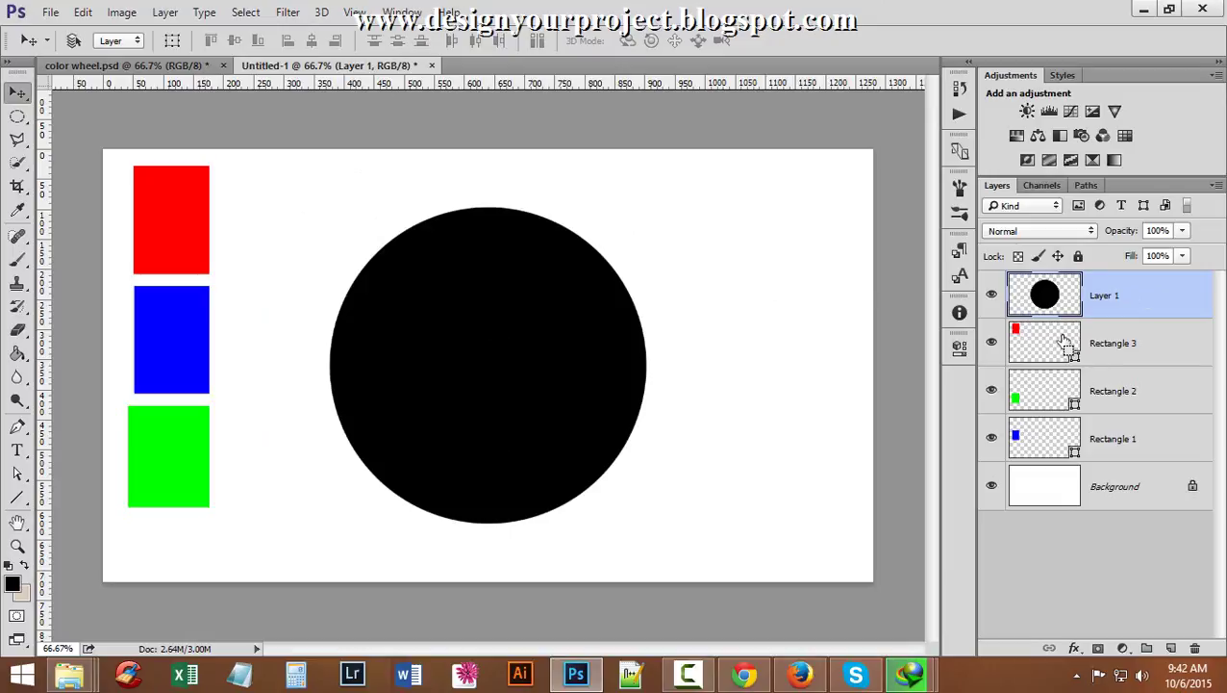
key("ctrl+t")
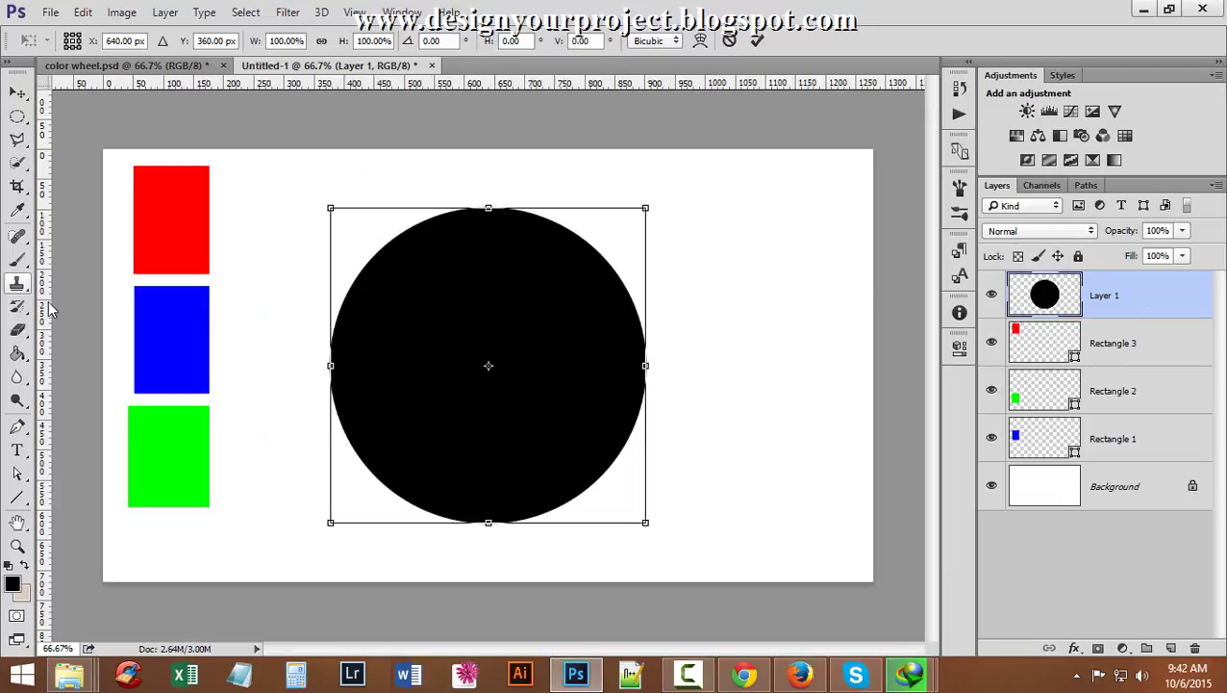
left_click_drag(43, 324, 488, 373)
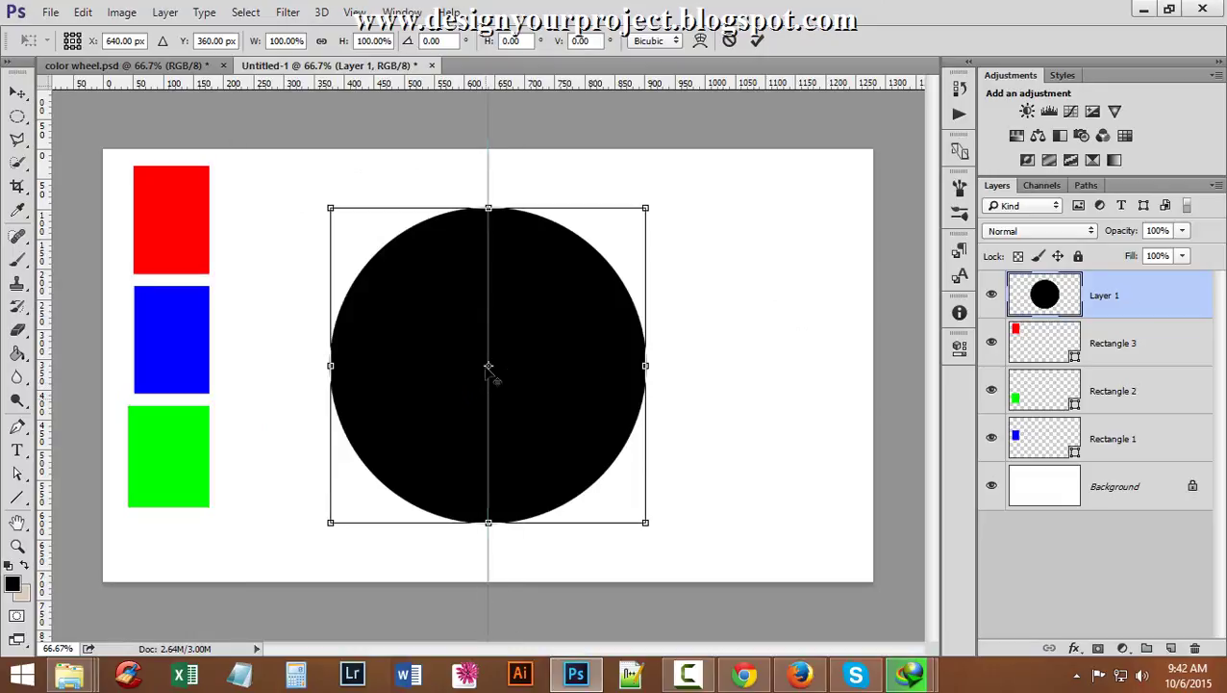
left_click_drag(454, 83, 488, 366)
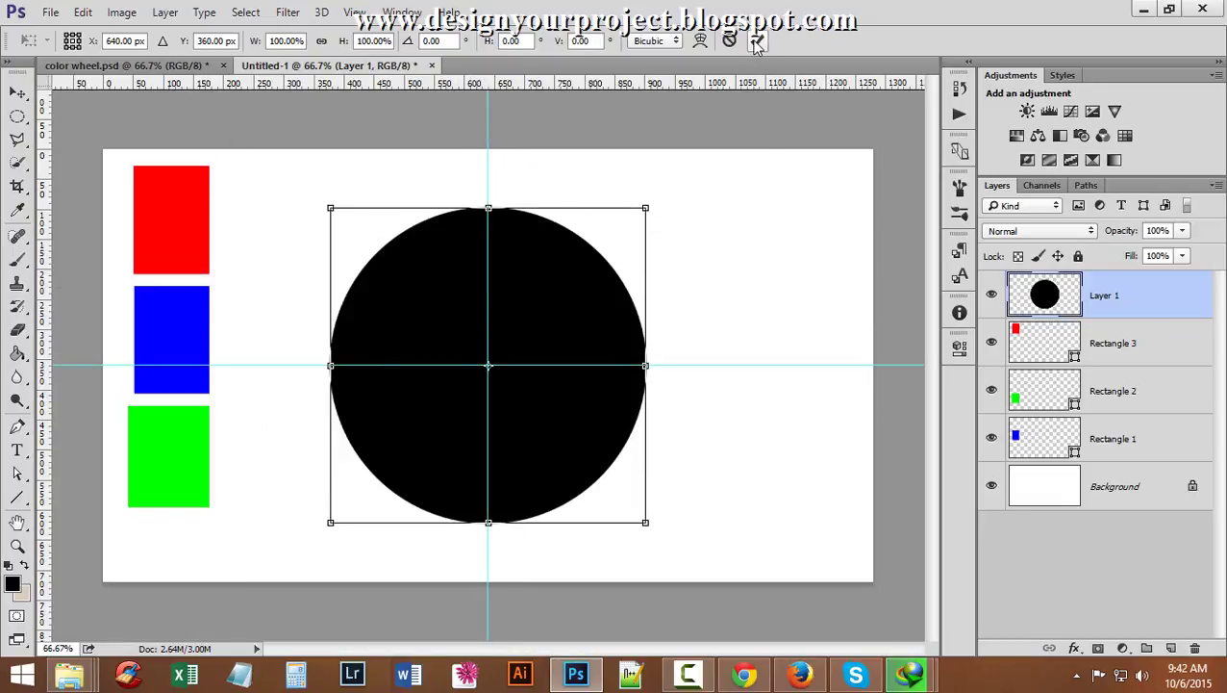
left_click(757, 42)
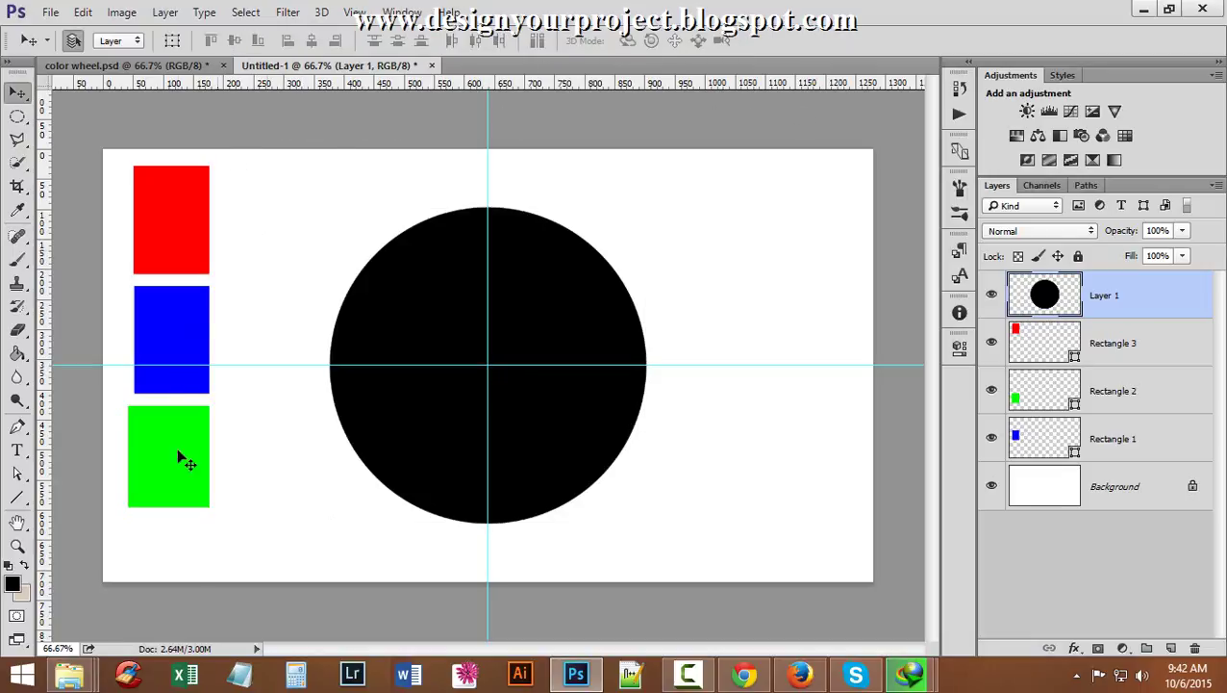
left_click(355, 13)
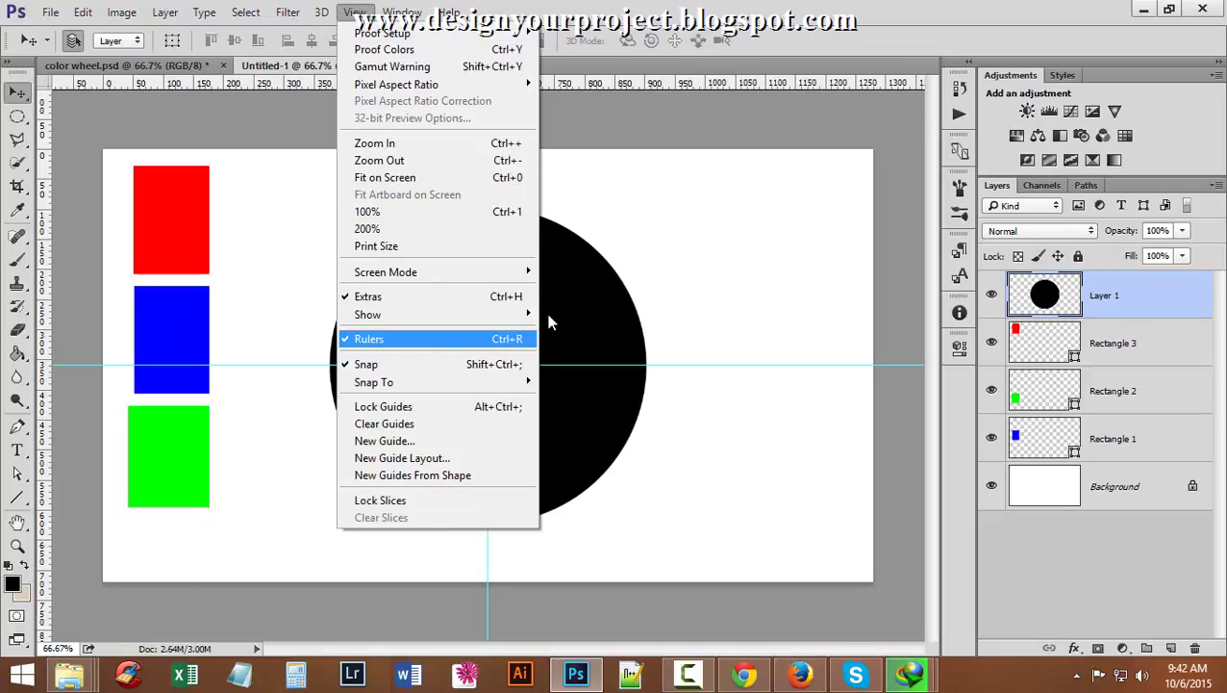
left_click(755, 5)
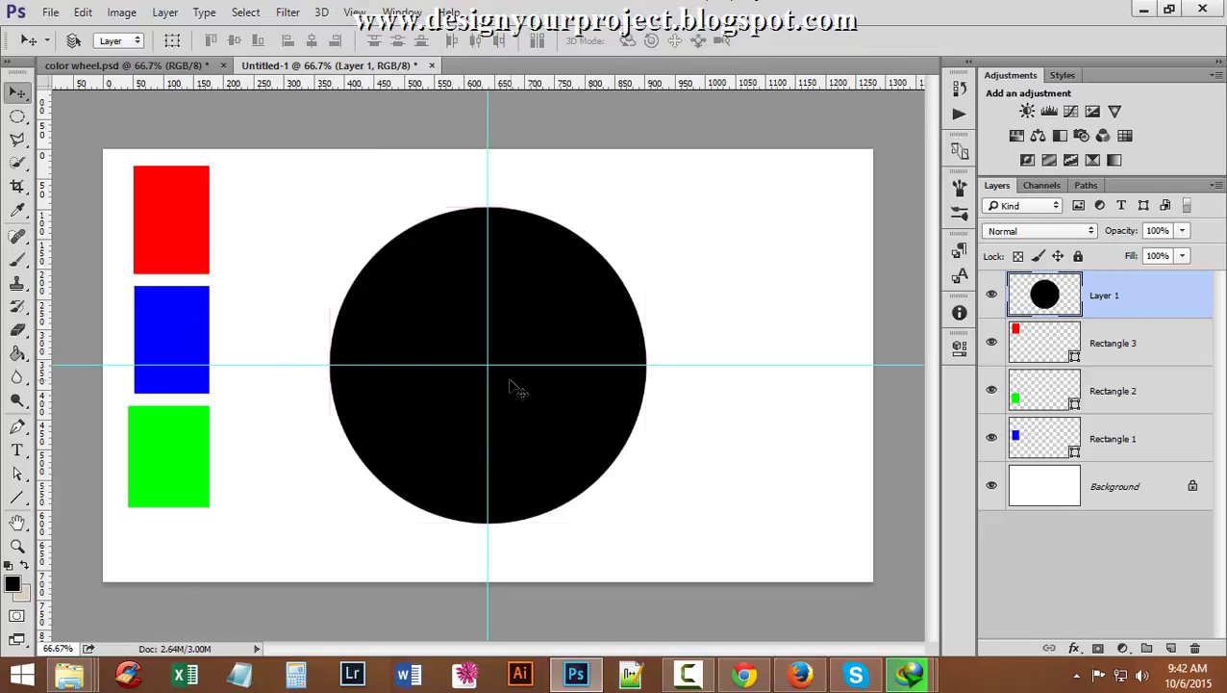
left_click(508, 379, "ctrl")
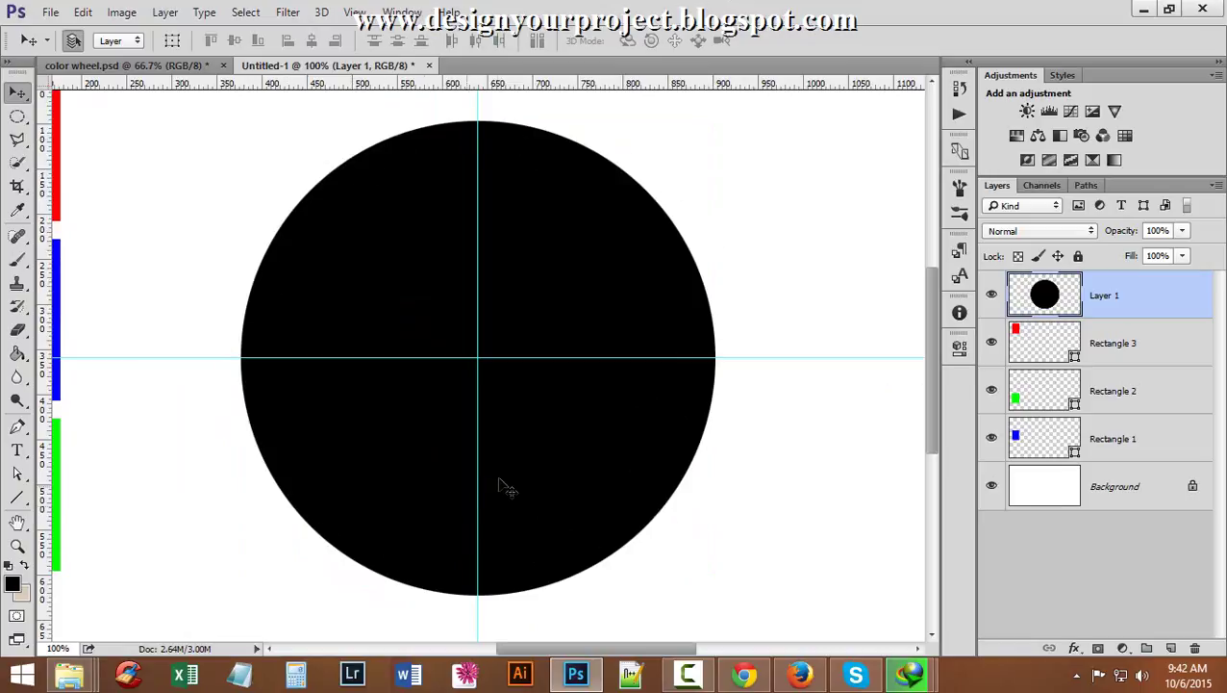
Calculate 360 divided by 3 in the Windows Calculator and close it again.
left_click(297, 680)
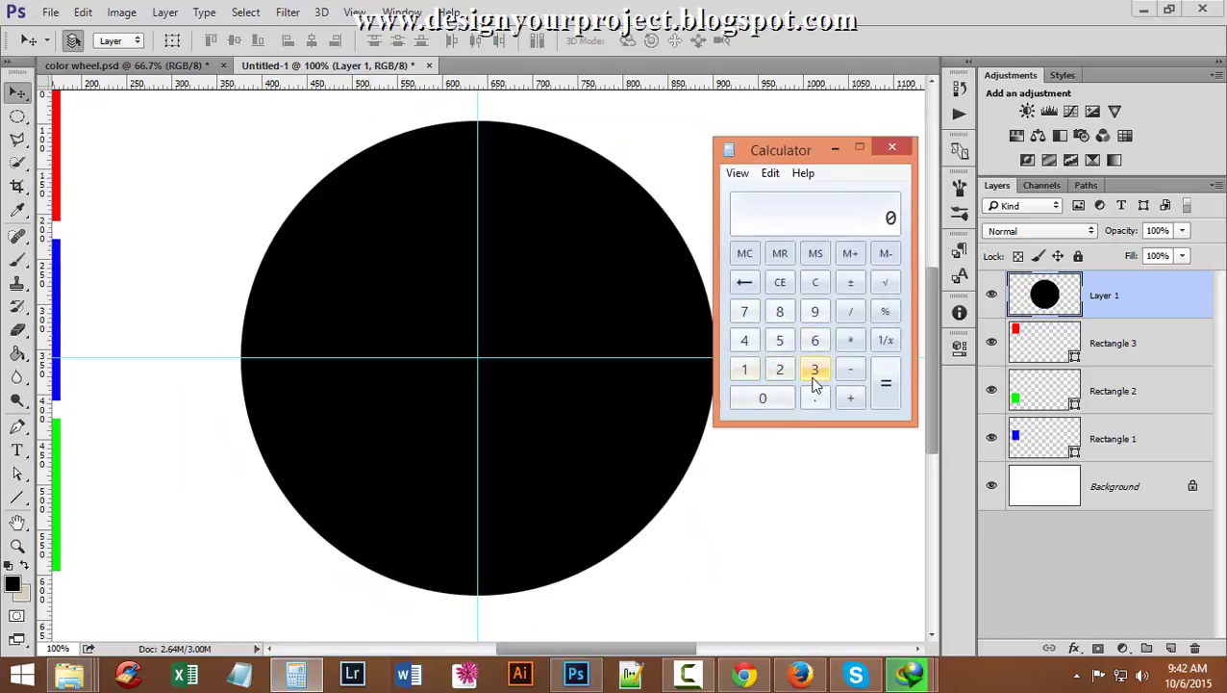
left_click(815, 380)
left_click(814, 341)
left_click(763, 402)
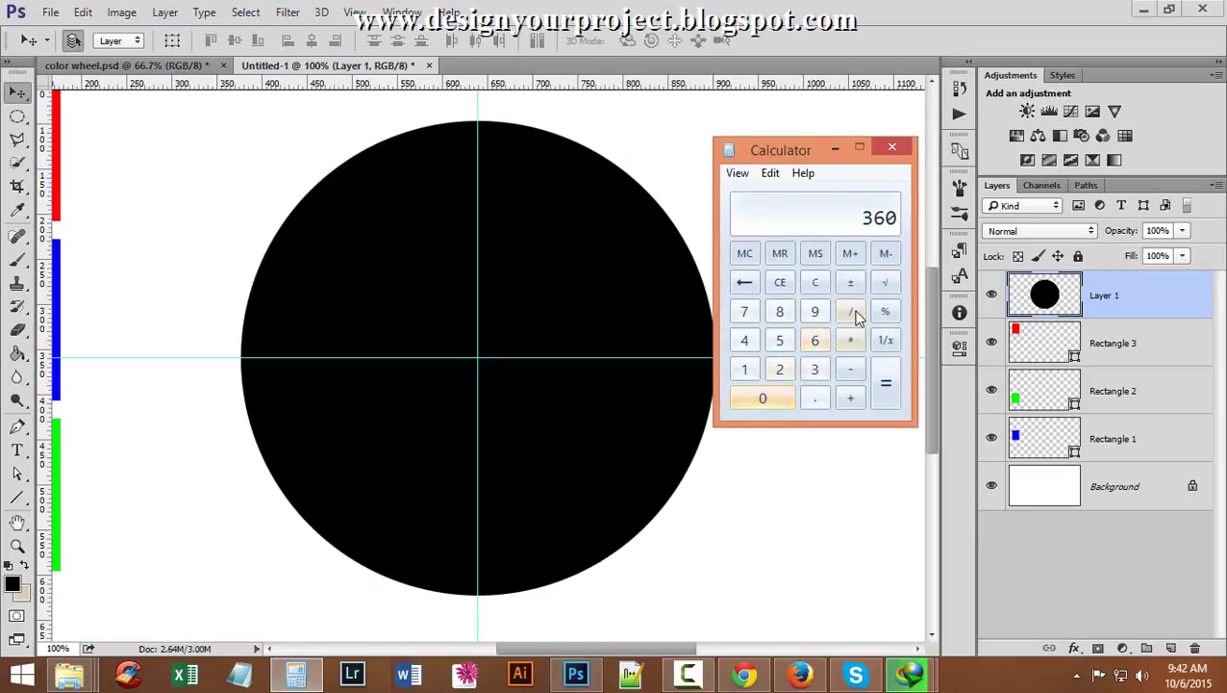
left_click(855, 315)
left_click(814, 370)
left_click(887, 385)
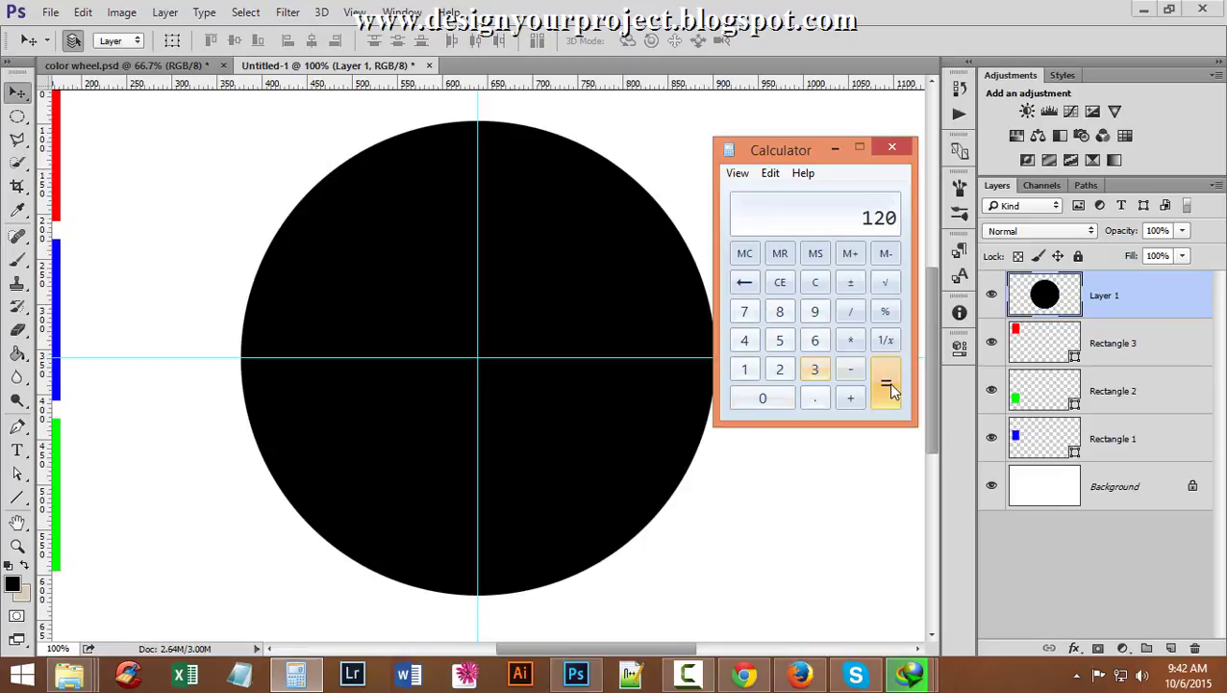
left_click(900, 147)
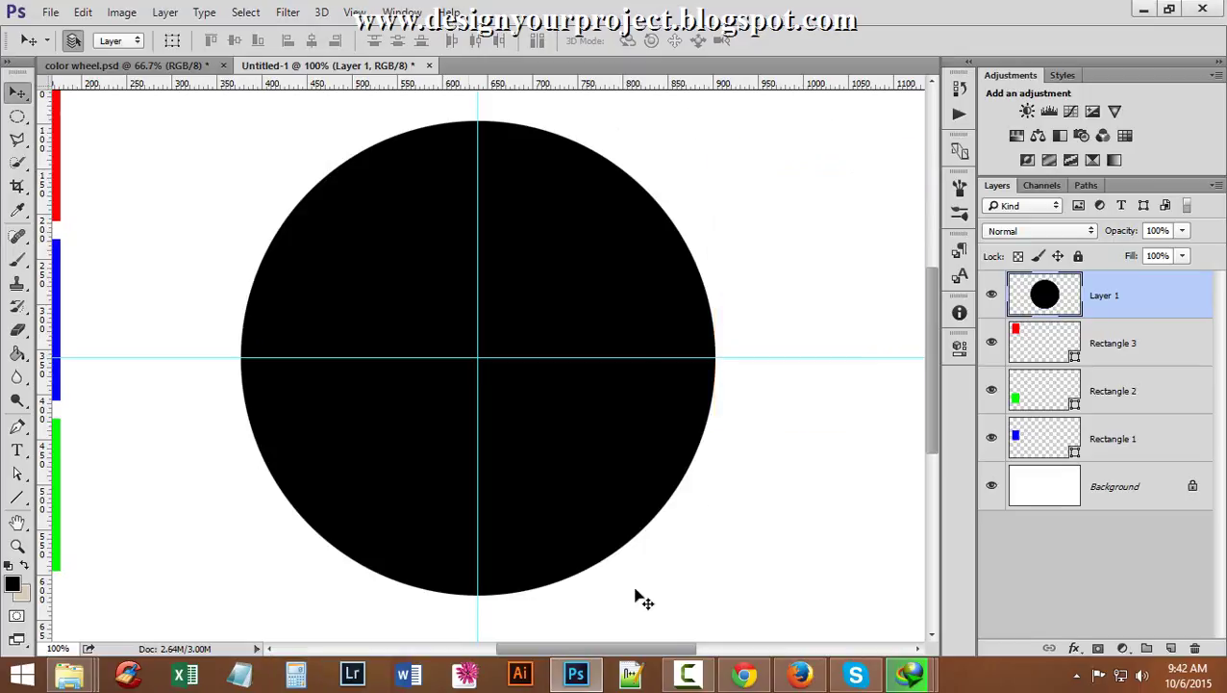
Draw a horizontal line shape about 388 px long with 1 px weight from the circle's centre past its right edge.
scroll(525, 313, "down", 1)
key("ctrl+minus")
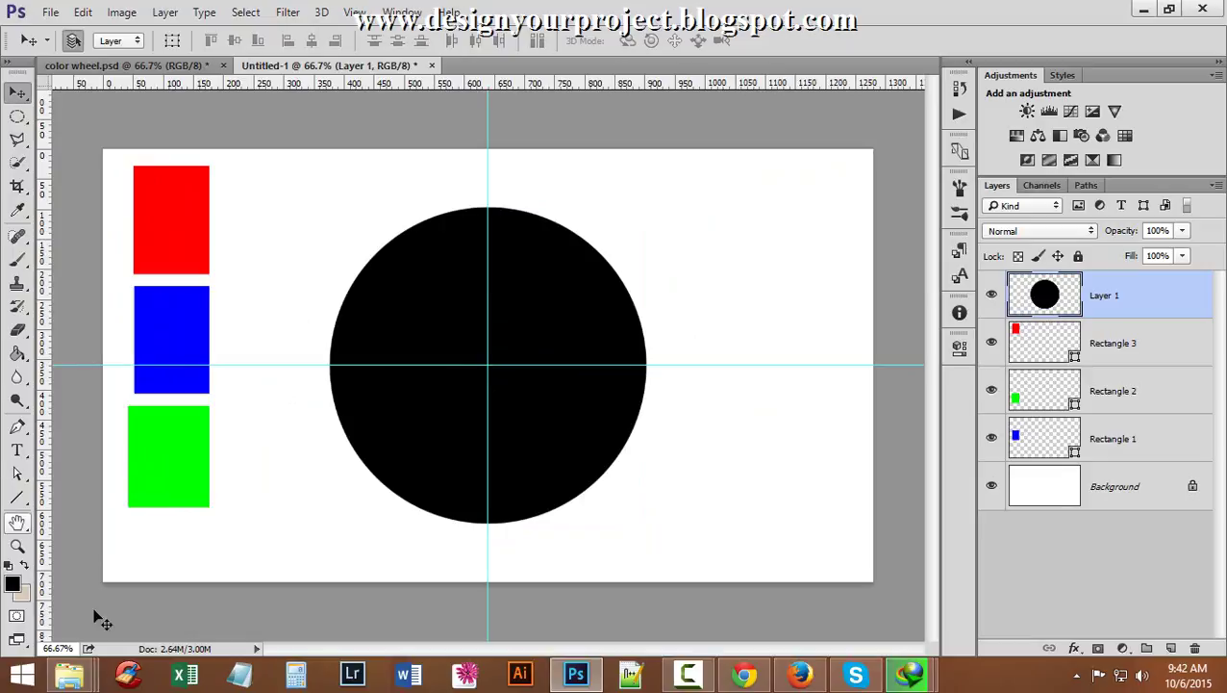
left_click(18, 501)
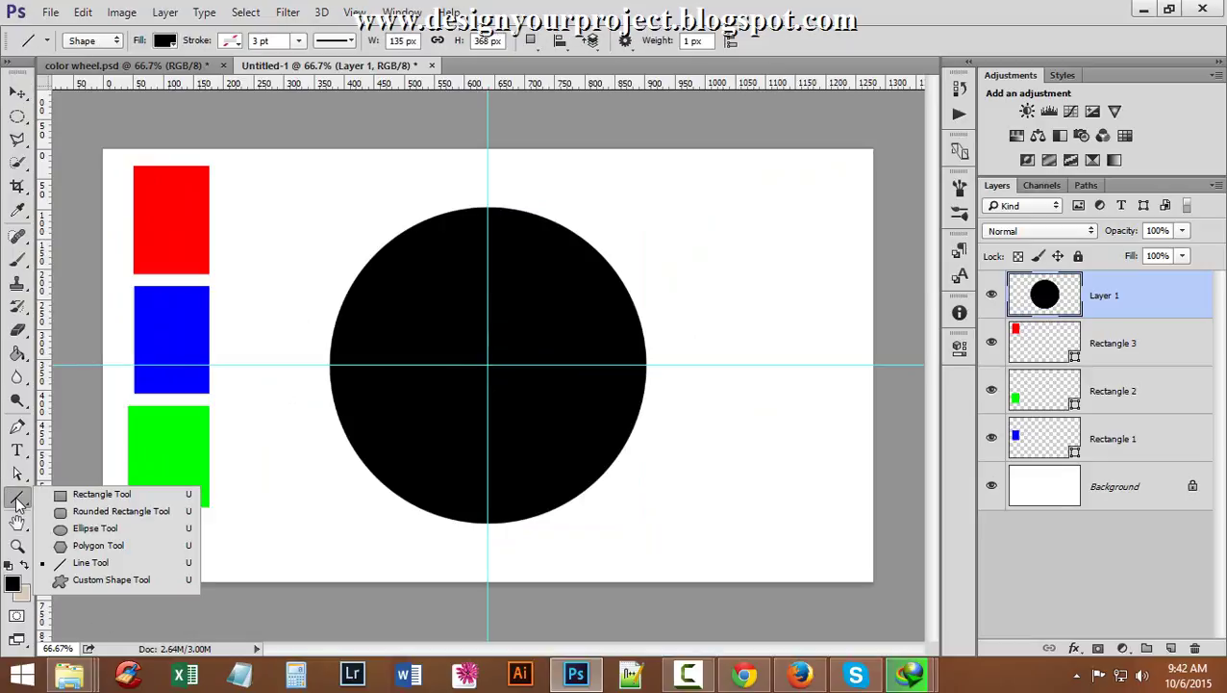
left_click(117, 563)
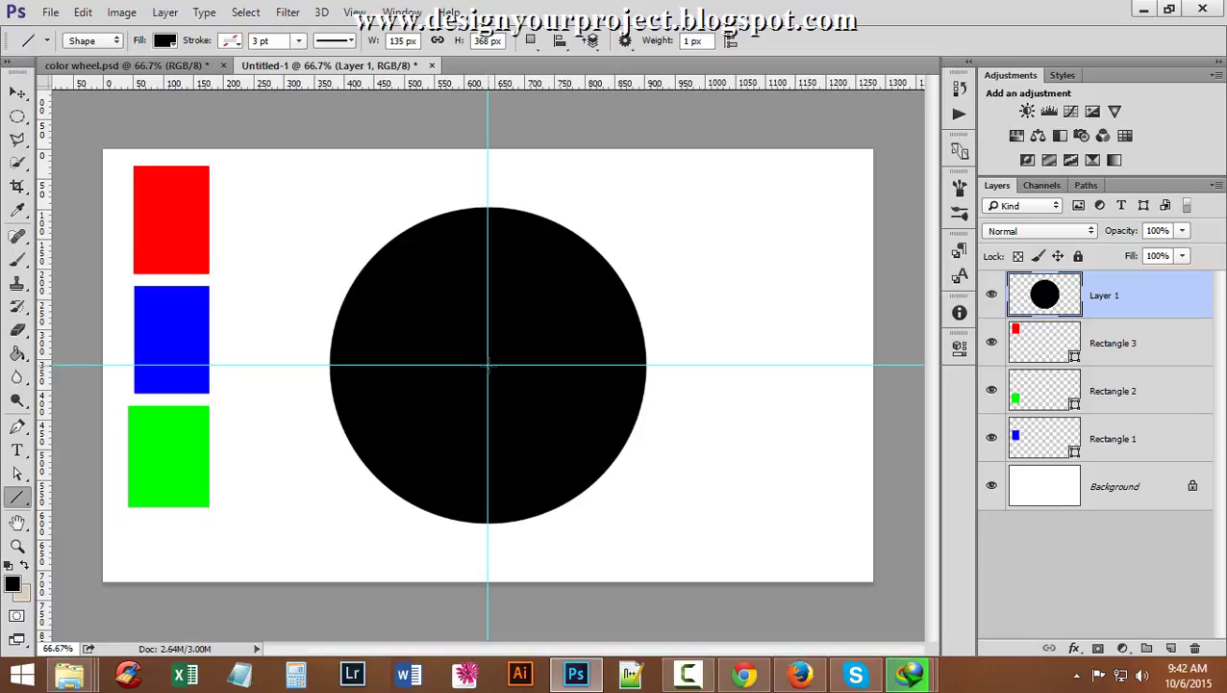
left_click_drag(489, 364, 722, 383)
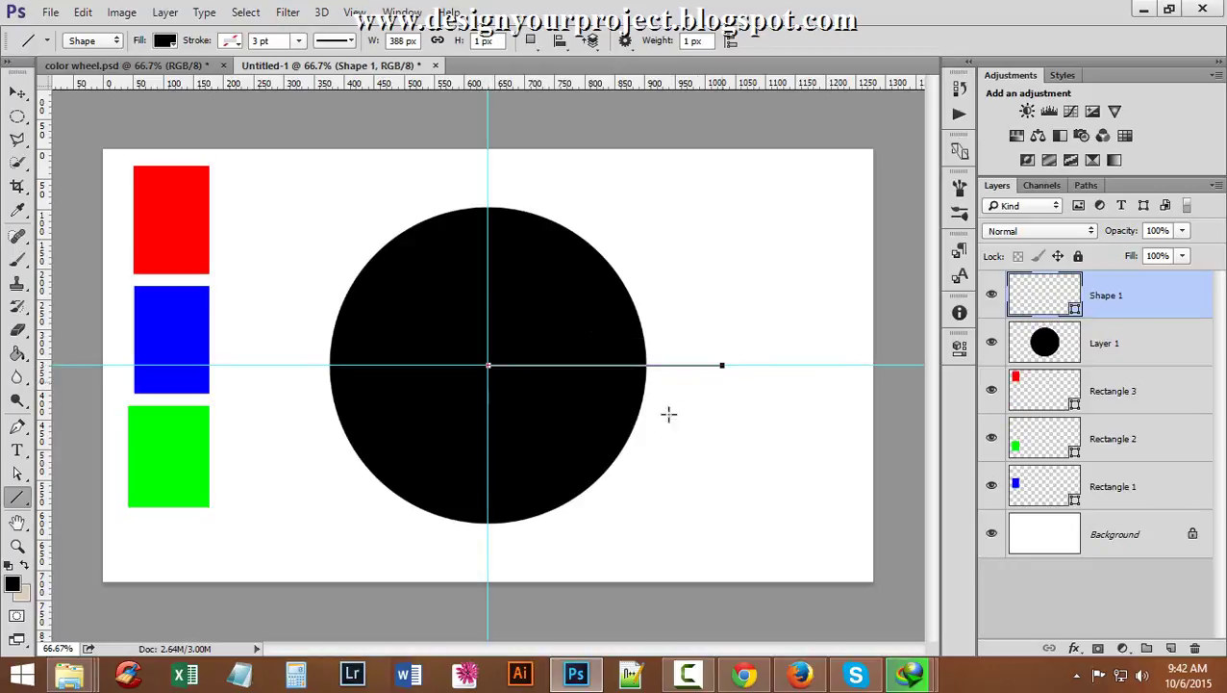
Change the line's fill to light blue and set its height to 12 px.
left_click(164, 41)
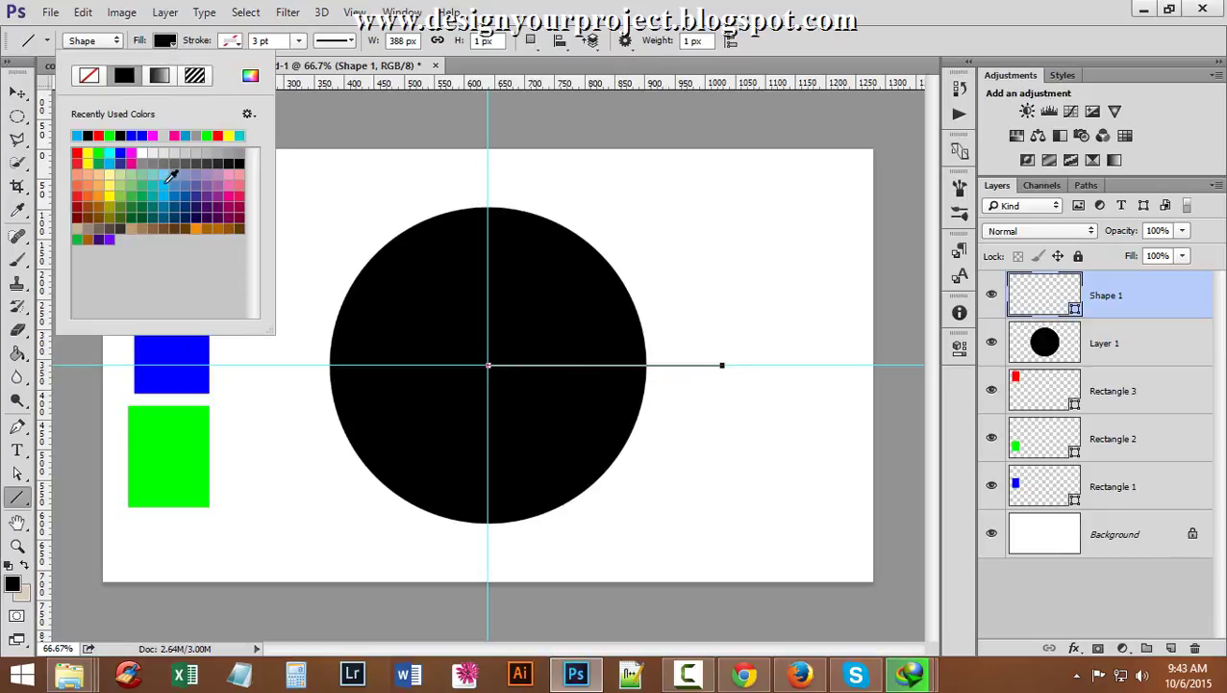
left_click(78, 135)
left_click(458, 43)
left_click(459, 43)
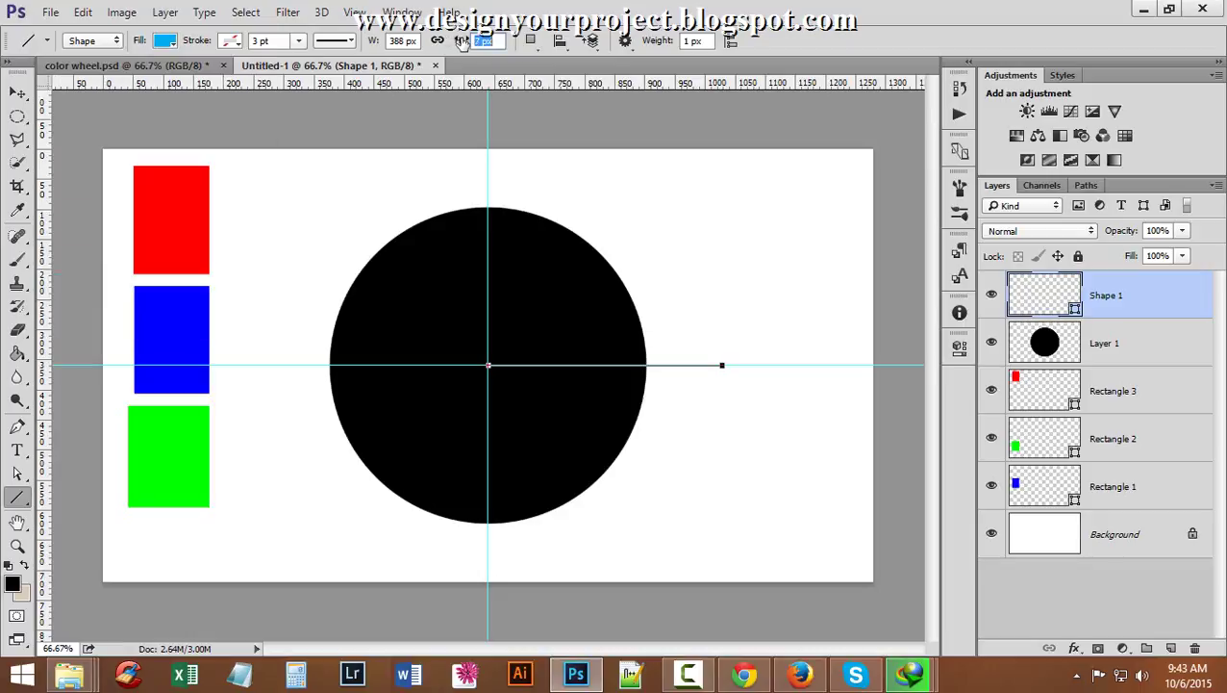
type("12")
key("Return")
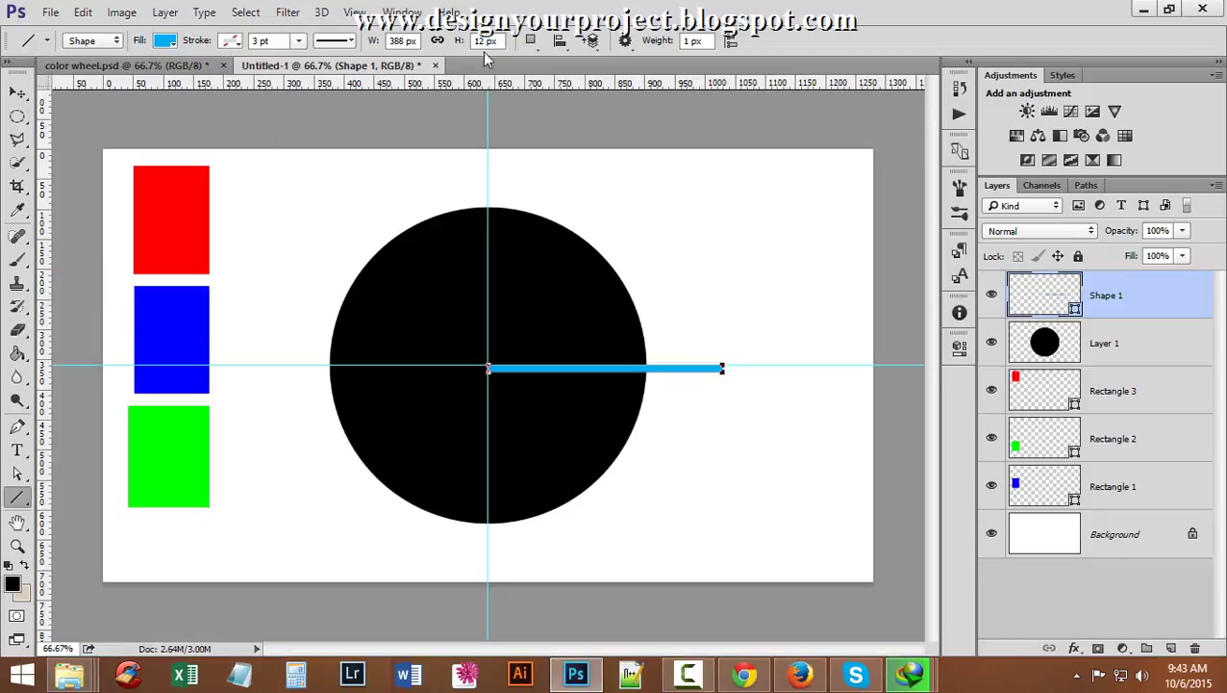
Reduce the blue line's height to 10 px.
left_click_drag(486, 41, 450, 46)
type("10")
left_click(17, 92)
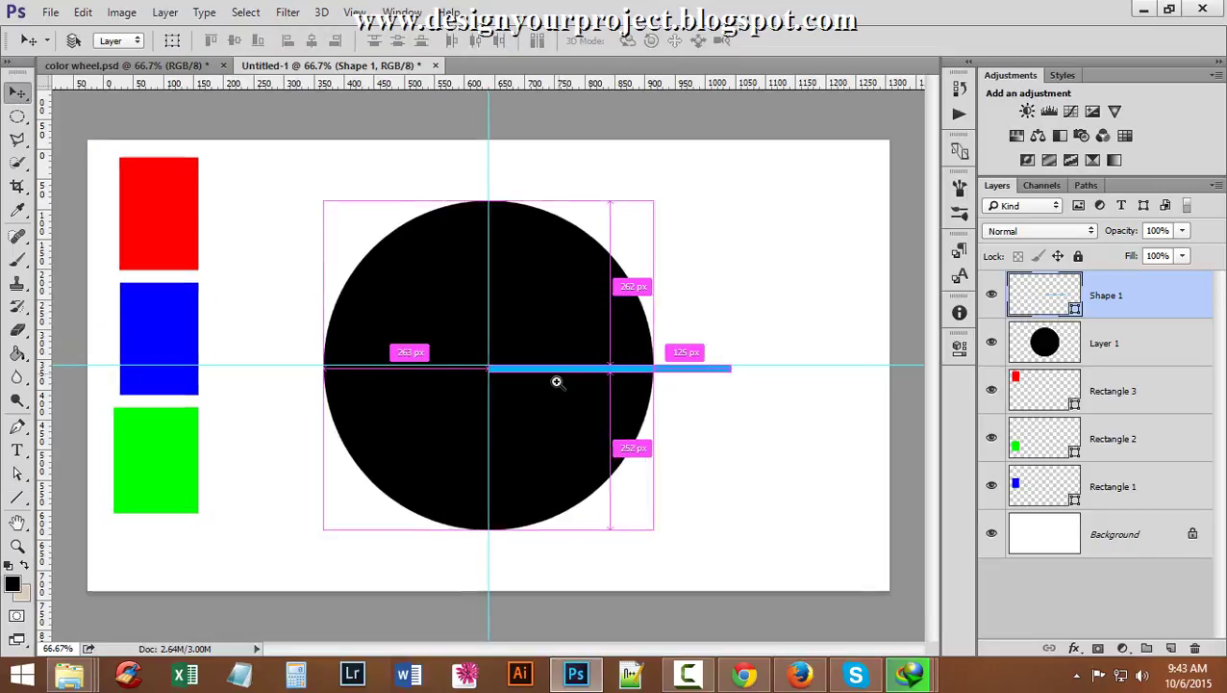
left_click(556, 378, "ctrl")
left_click(553, 384, "ctrl")
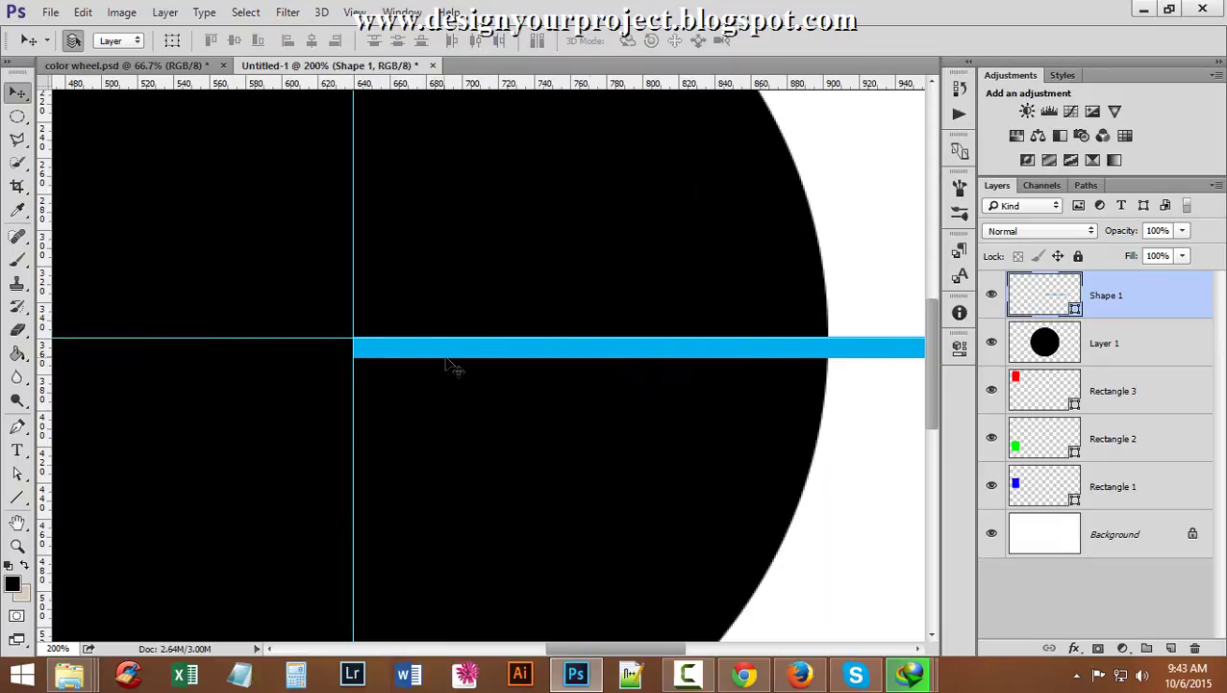
Move the blue line up 5 px so it is centred on the horizontal guide.
left_click_drag(467, 360, 466, 352)
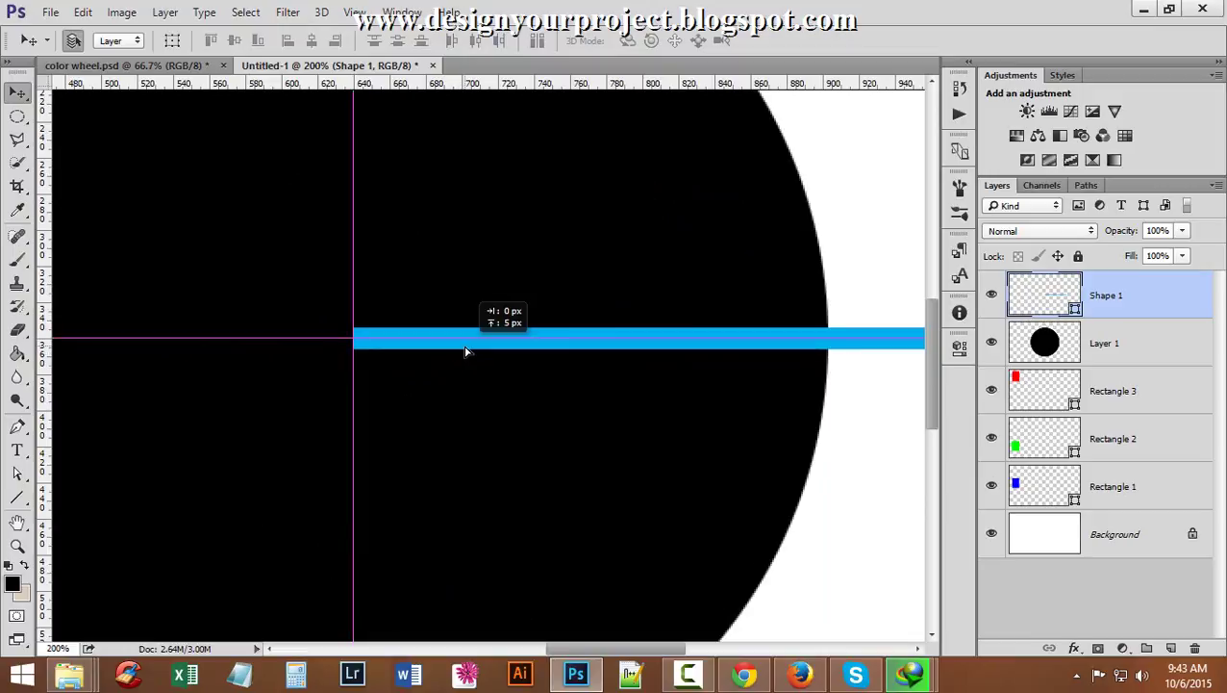
scroll(674, 309, "down", 1)
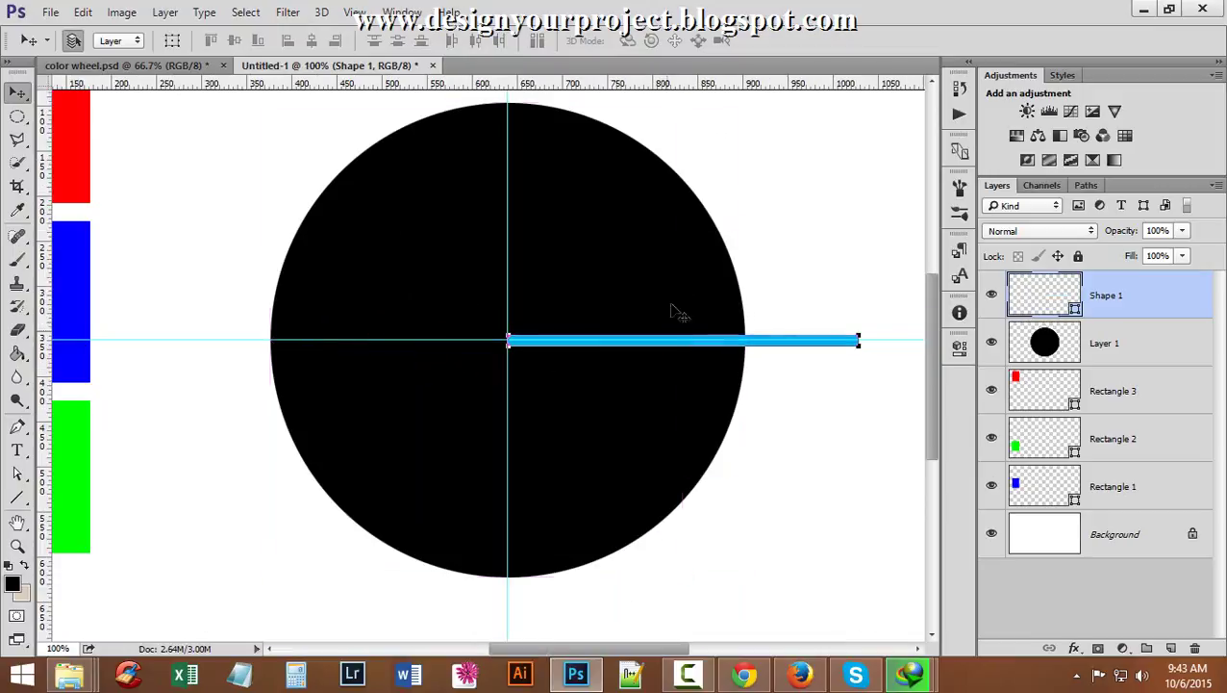
left_click(681, 339, "ctrl")
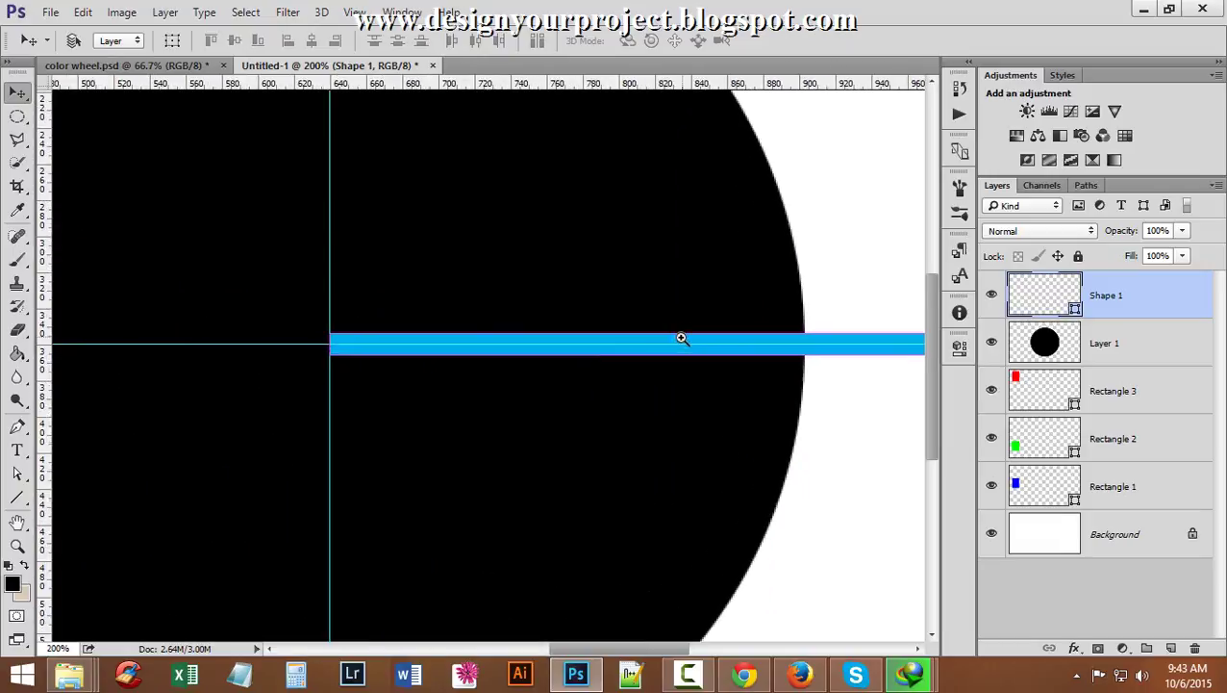
left_click(680, 341, "alt")
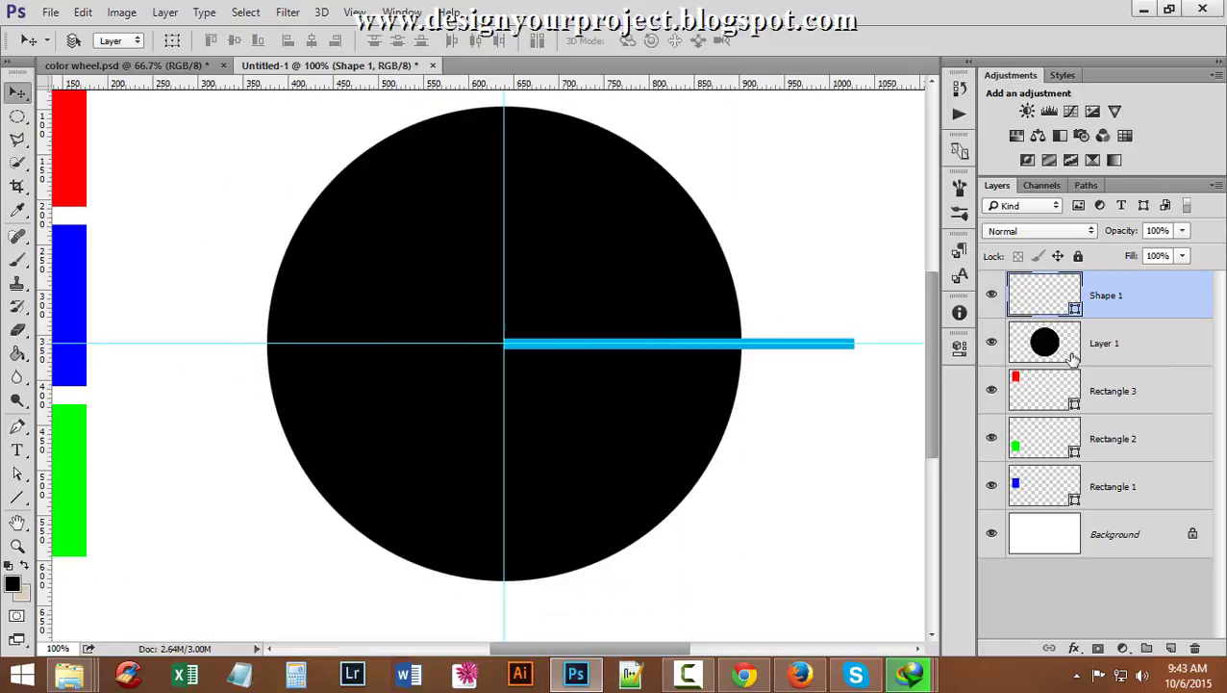
Duplicate the blue line and rotate the copy 120° about its inner end at the circle's centre.
key("ctrl+j")
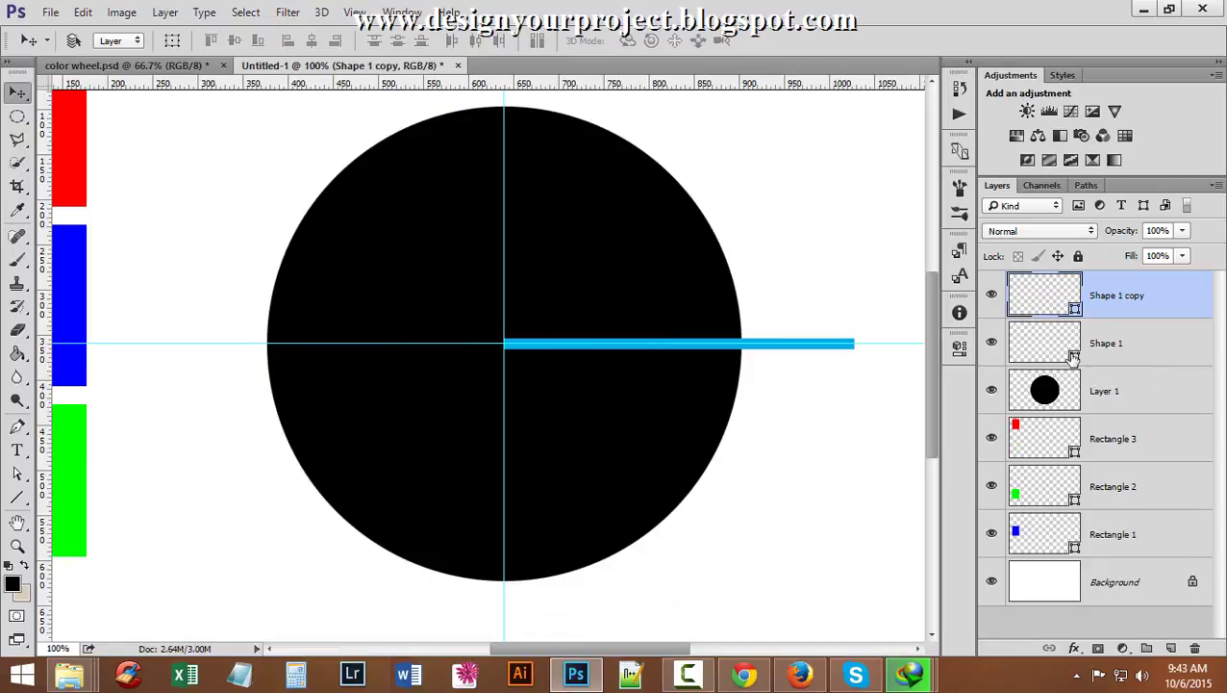
key("ctrl+t")
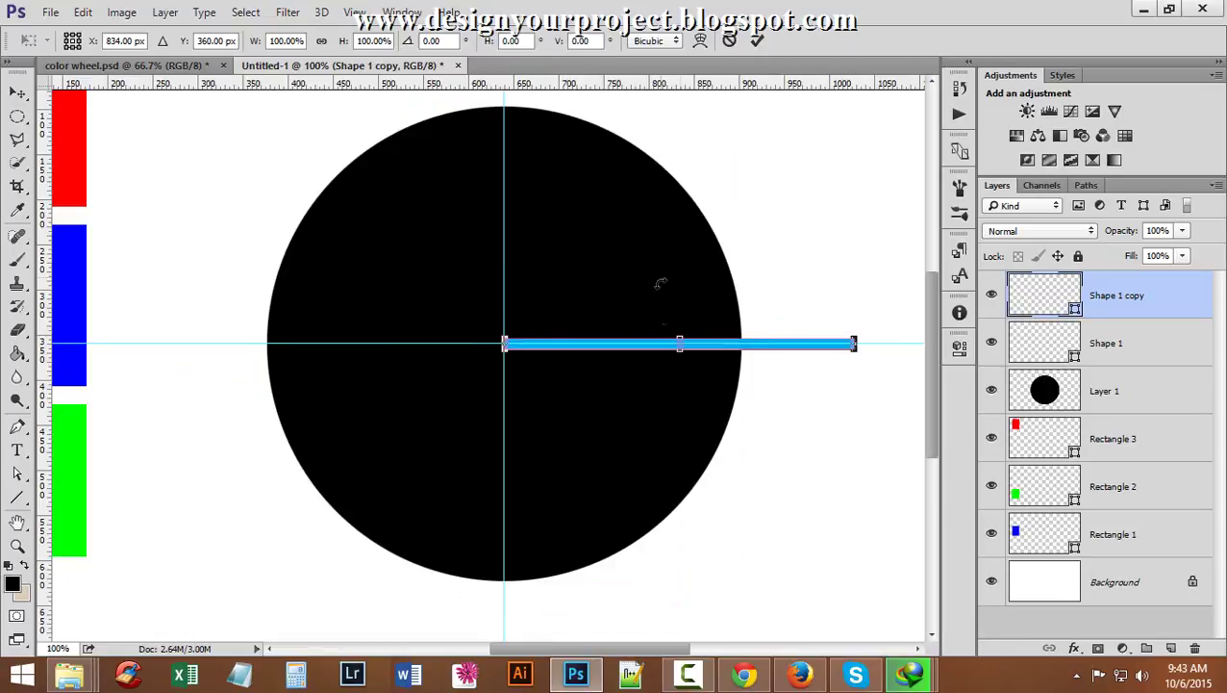
left_click(712, 348, "ctrl")
left_click(610, 351, "ctrl")
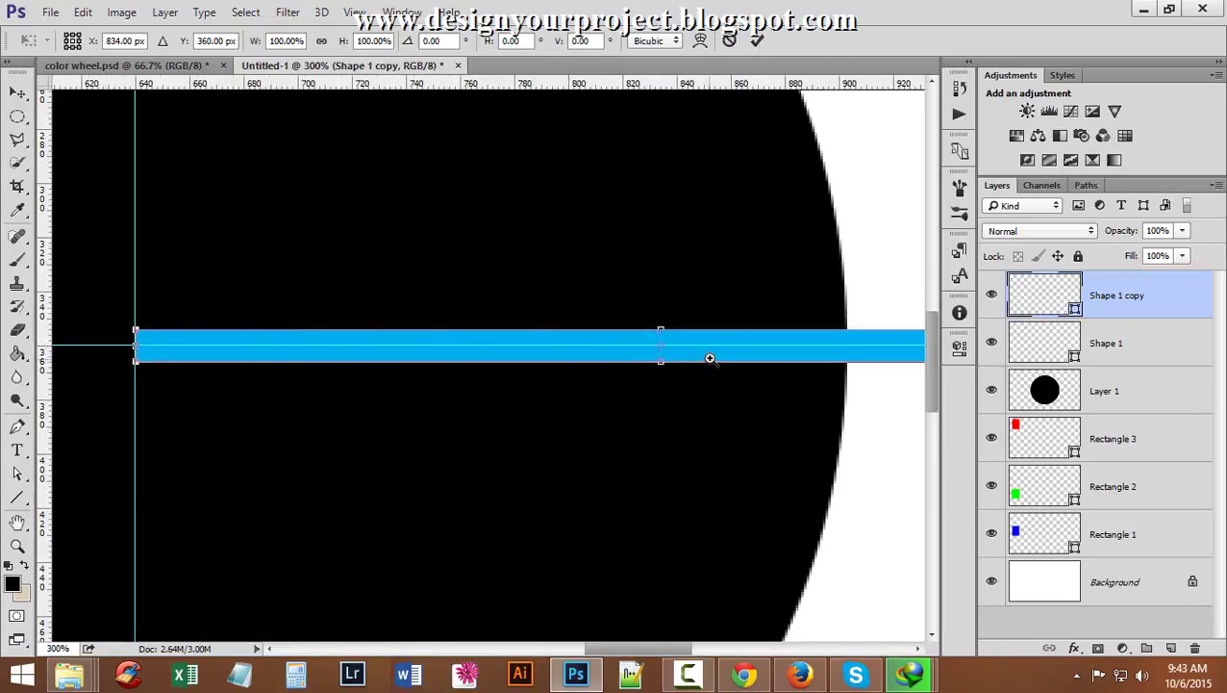
left_click(707, 356, "ctrl")
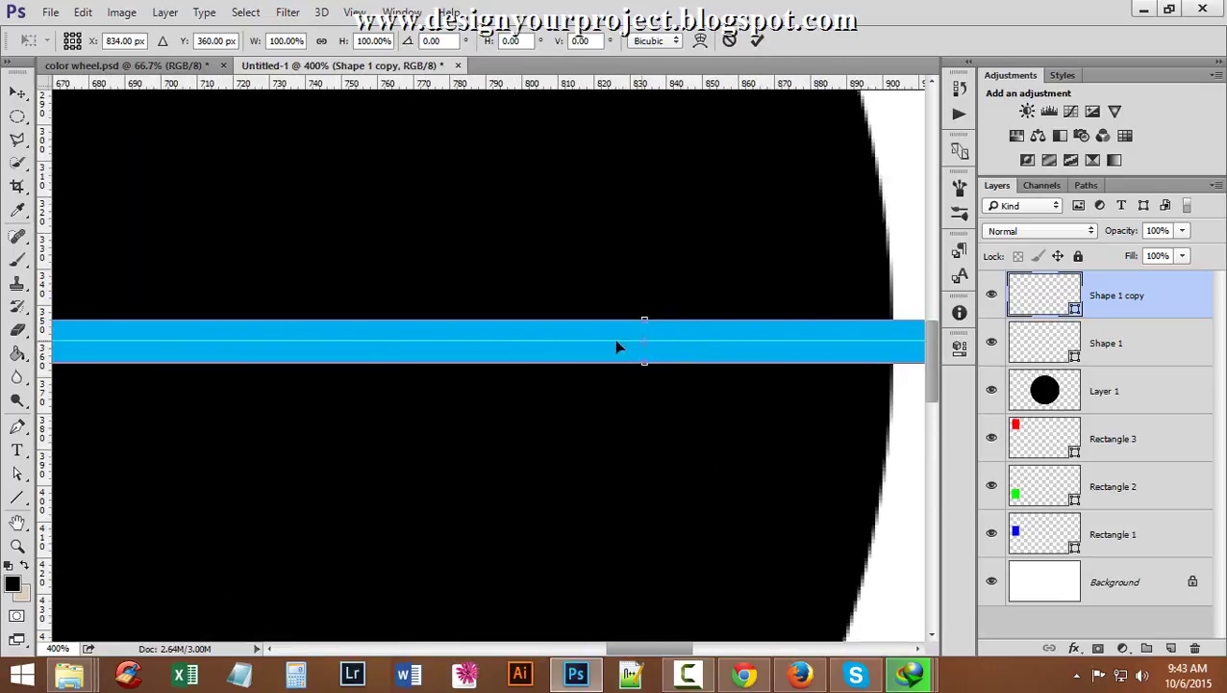
left_click_drag(373, 335, 822, 351)
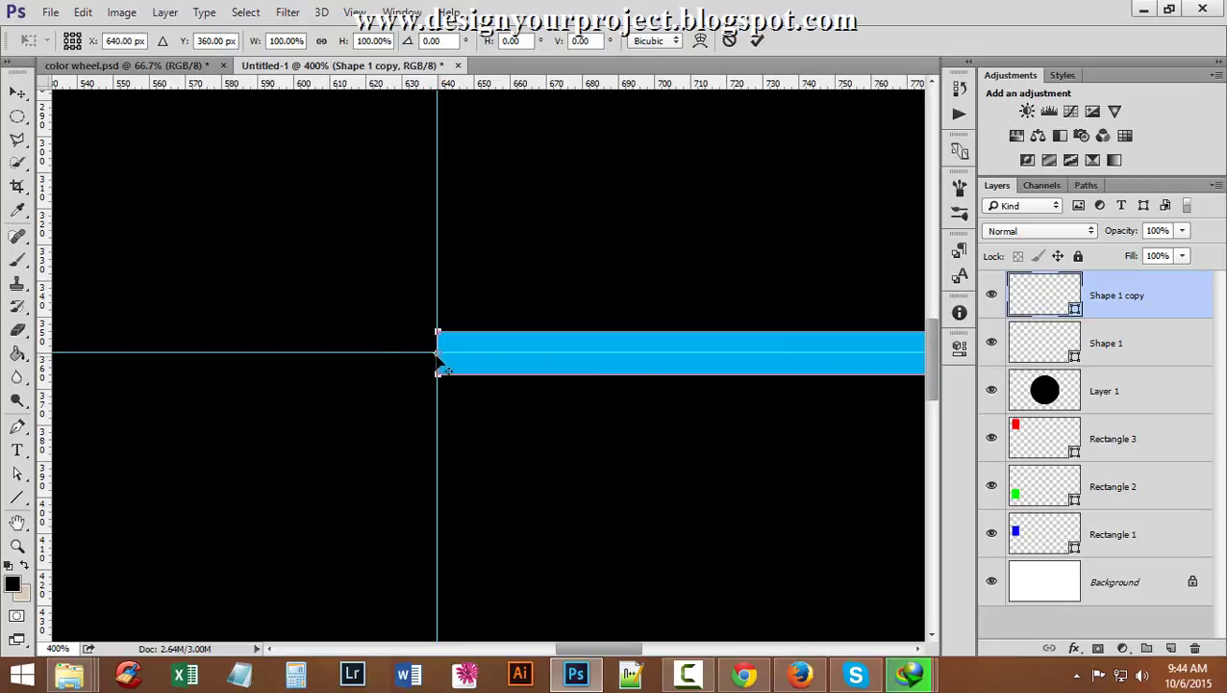
scroll(616, 364, "down", 5)
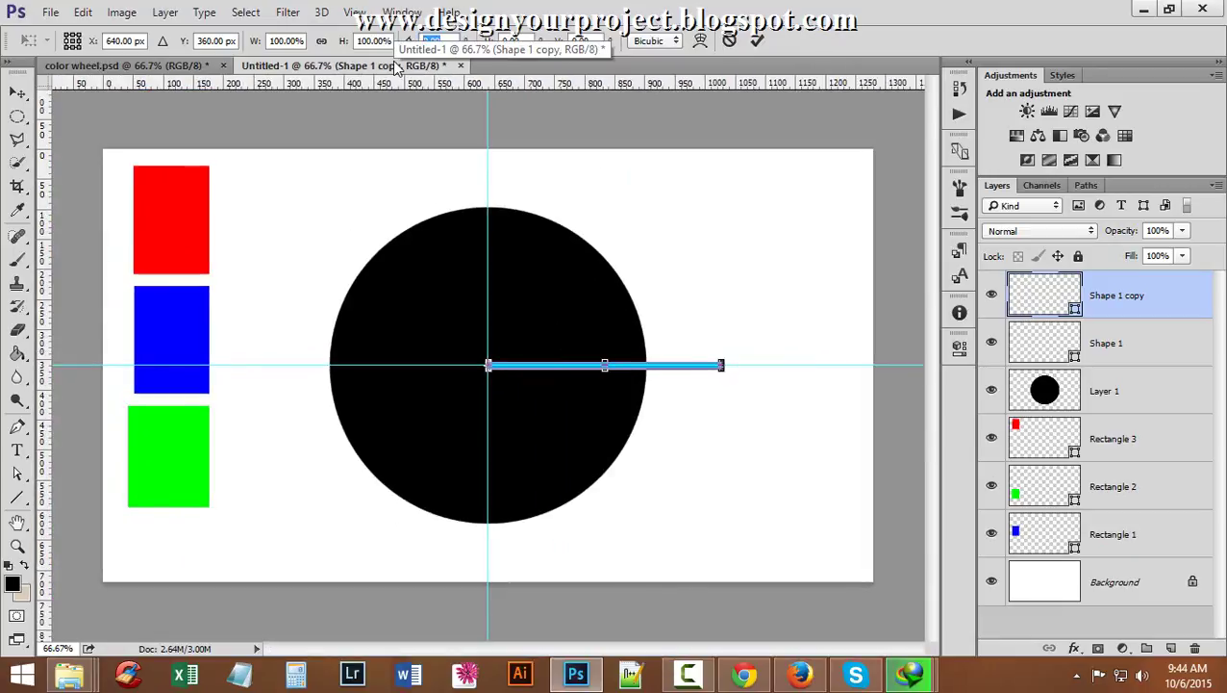
type("120")
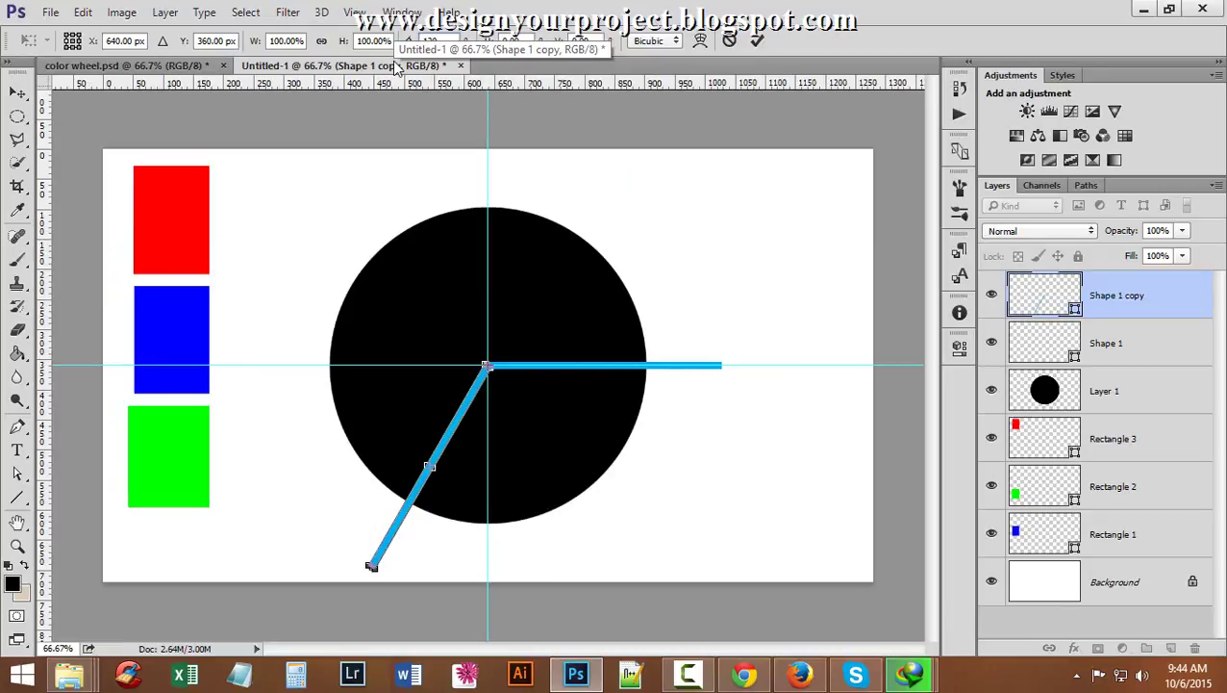
left_click(758, 40)
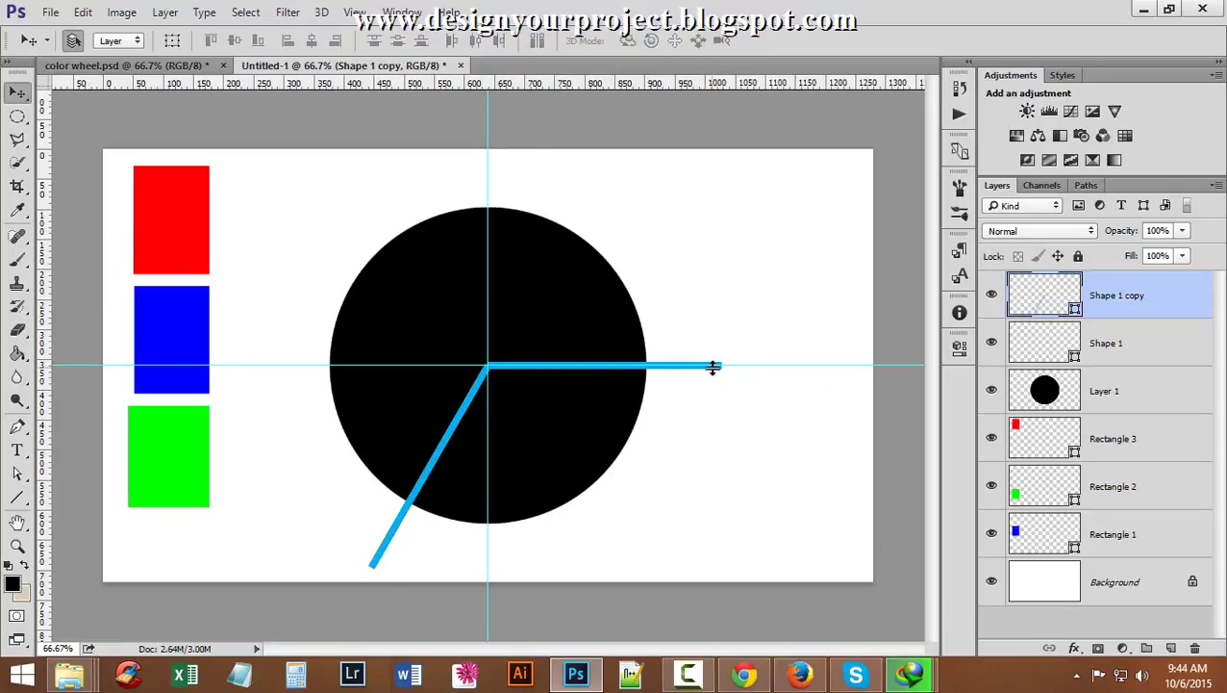
Duplicate the original horizontal line, Shape 1, and rotate the new copy -120° about its inner end at the circle's centre.
left_click(1133, 348)
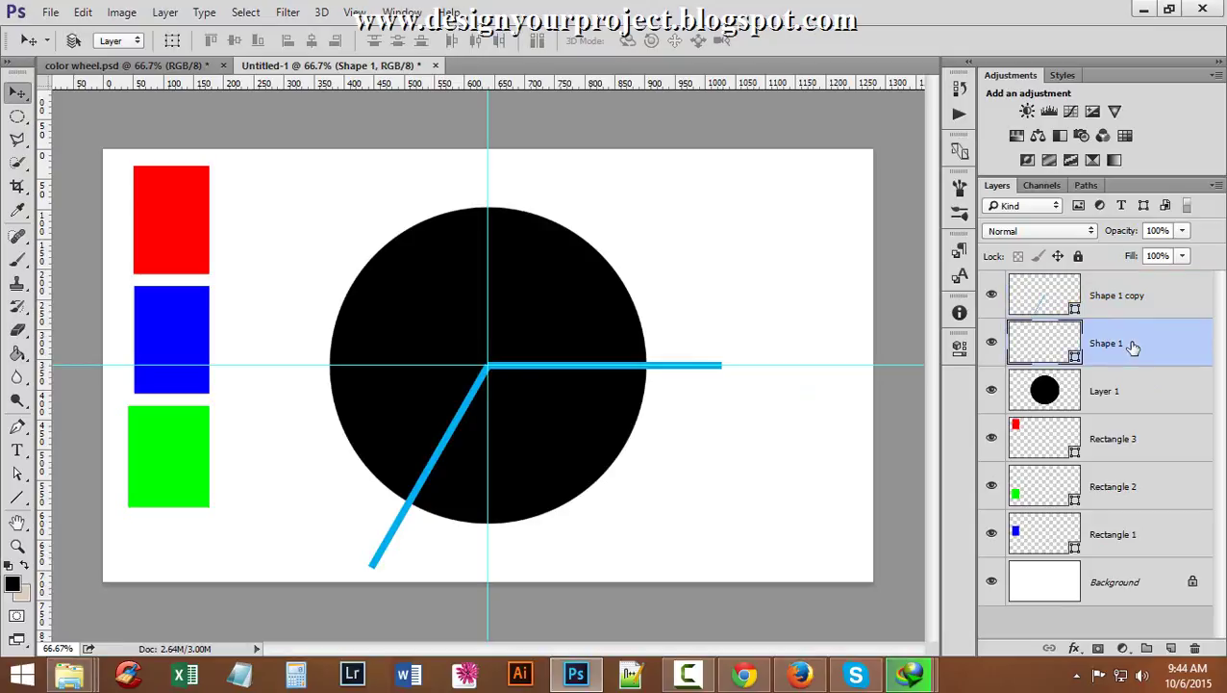
key("ctrl")
key("ctrl+j")
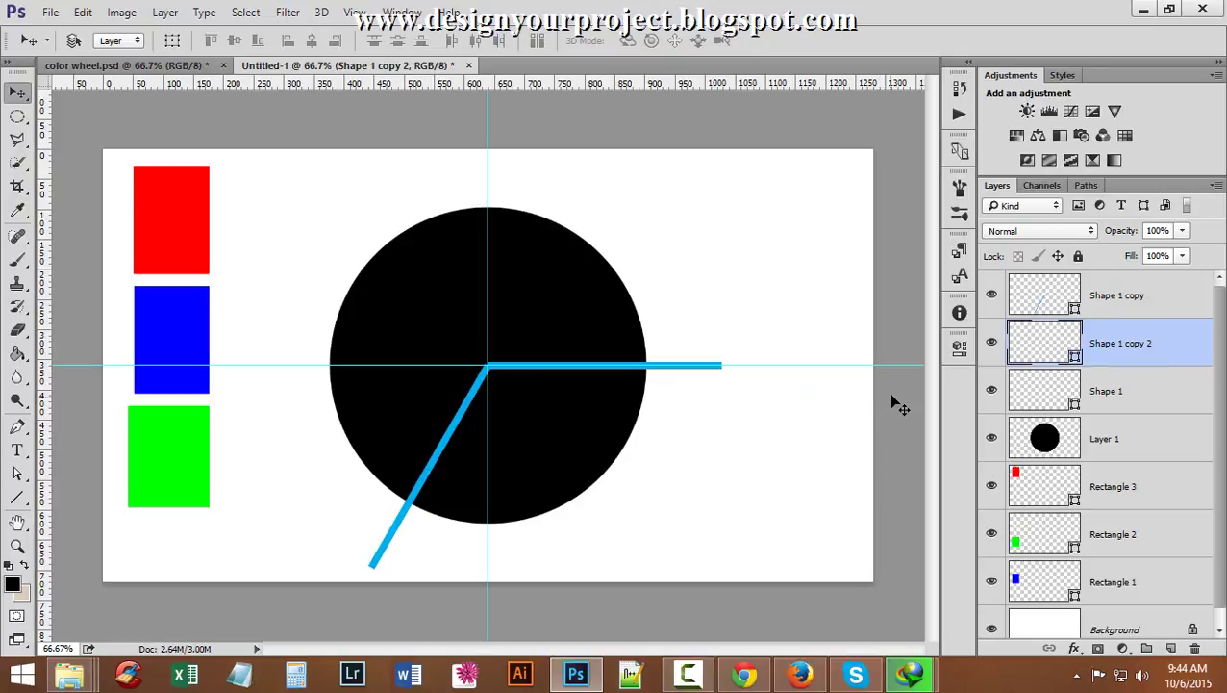
key("ctrl+t")
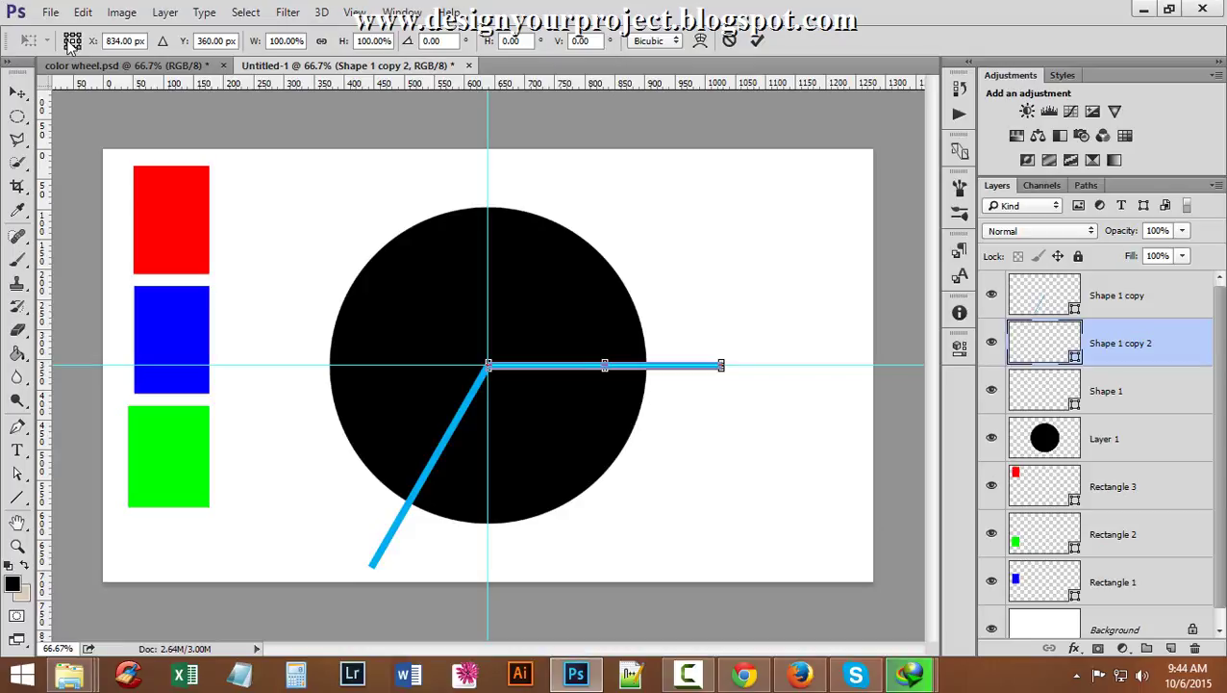
left_click(455, 40)
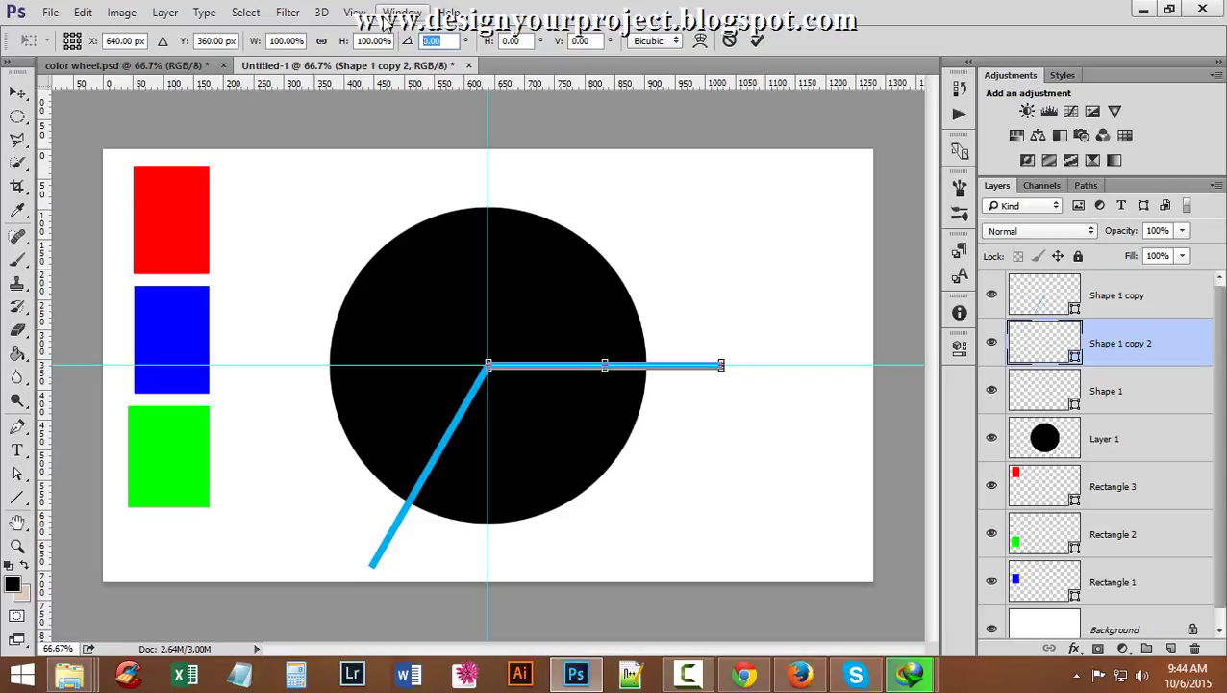
type("-120")
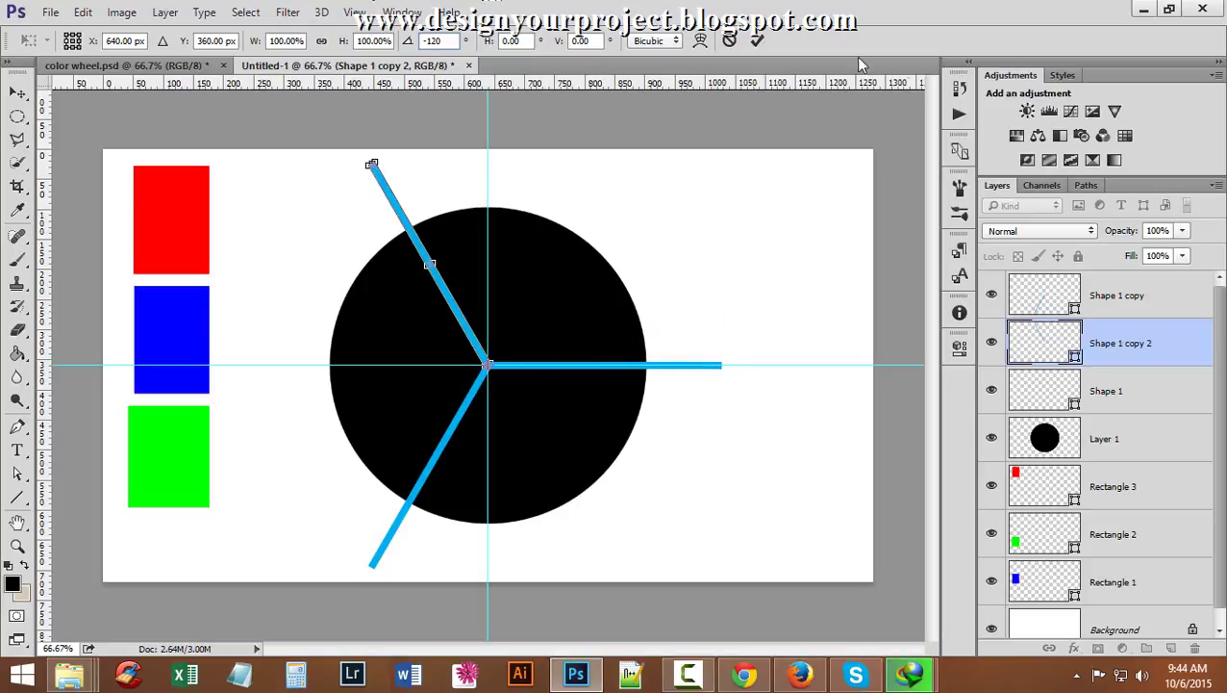
left_click(757, 41)
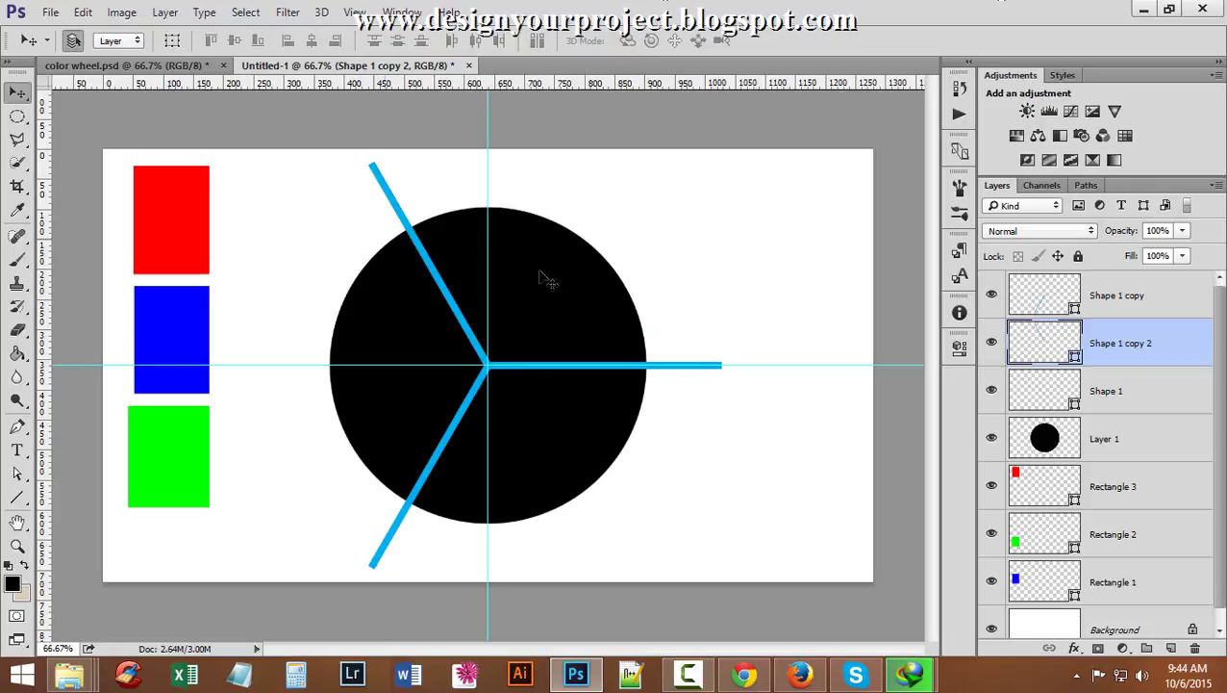
left_click(518, 356, "ctrl")
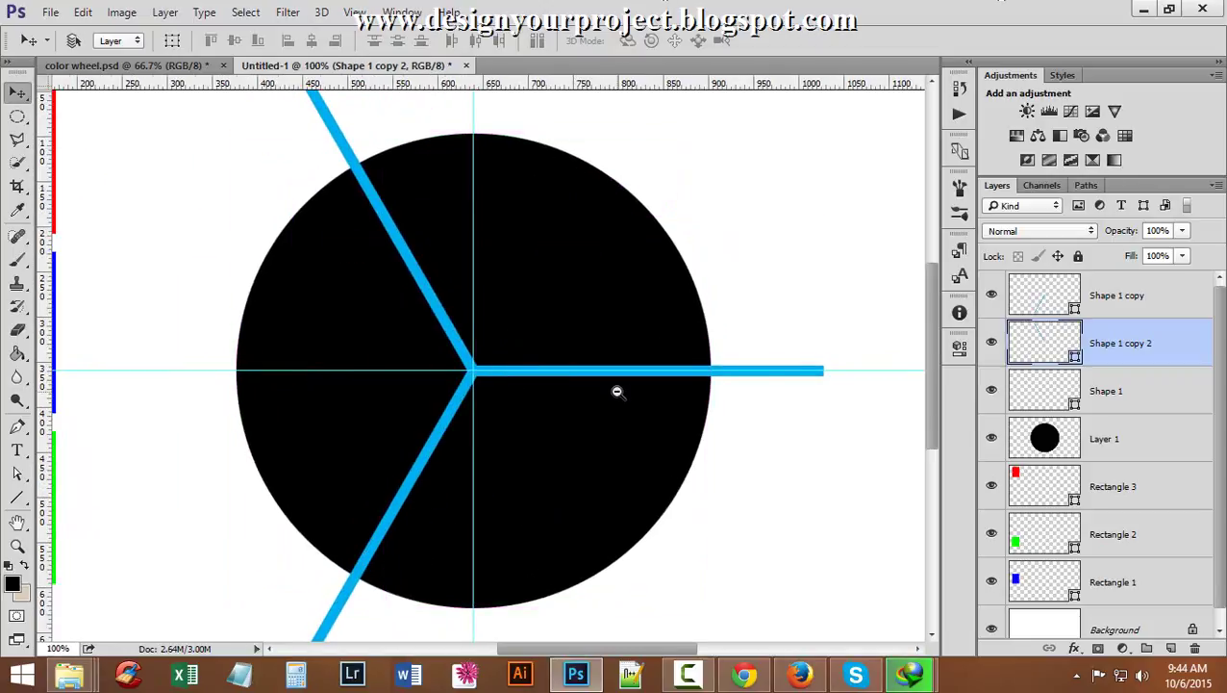
key("ctrl+0")
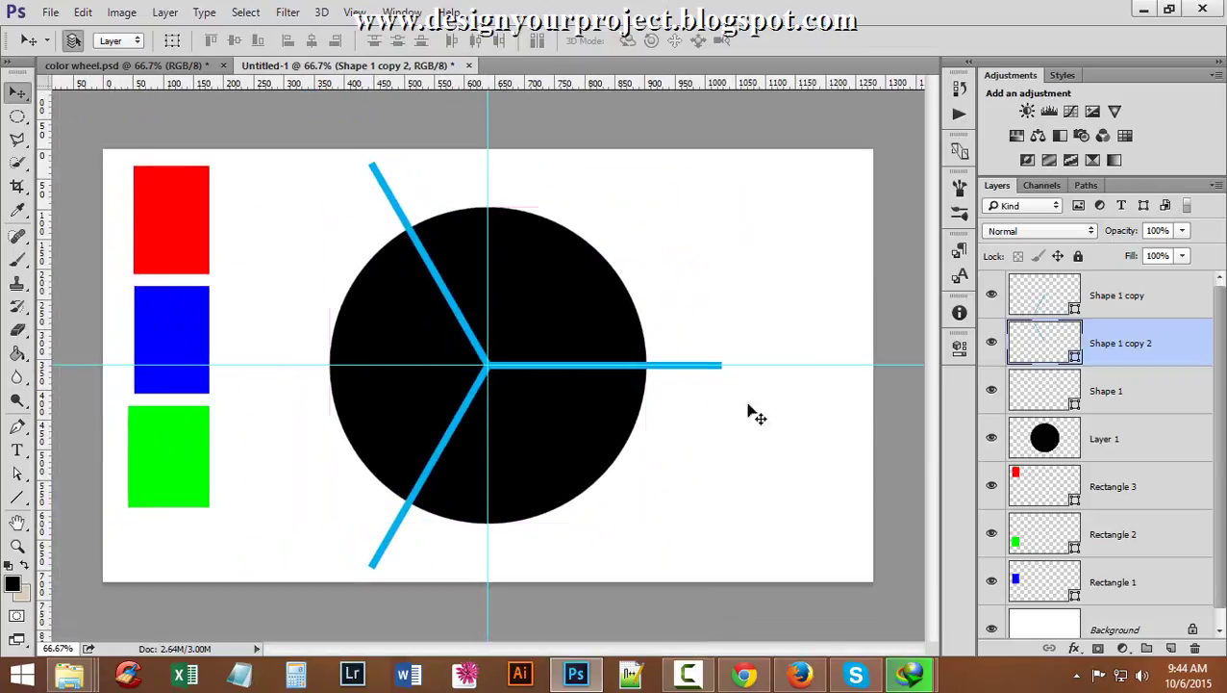
Merge the three blue line shapes into one shape layer and check it by toggling its visibility.
left_click(1153, 395)
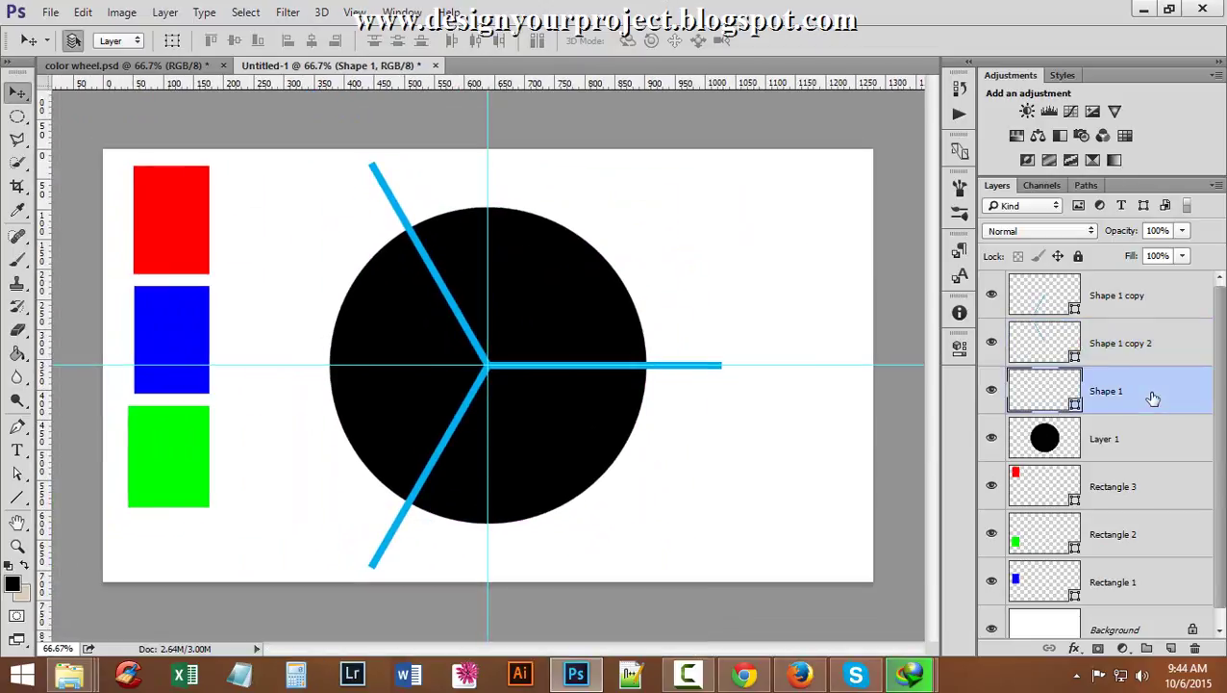
left_click(1158, 301, "shift")
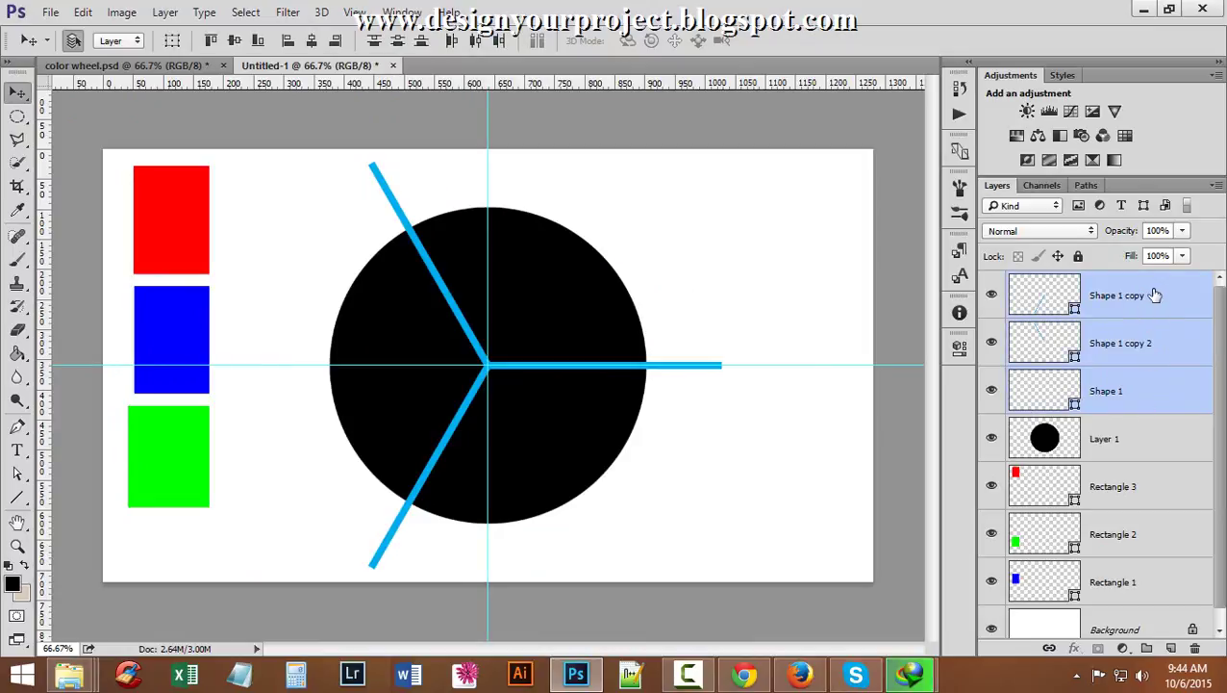
left_click(164, 12)
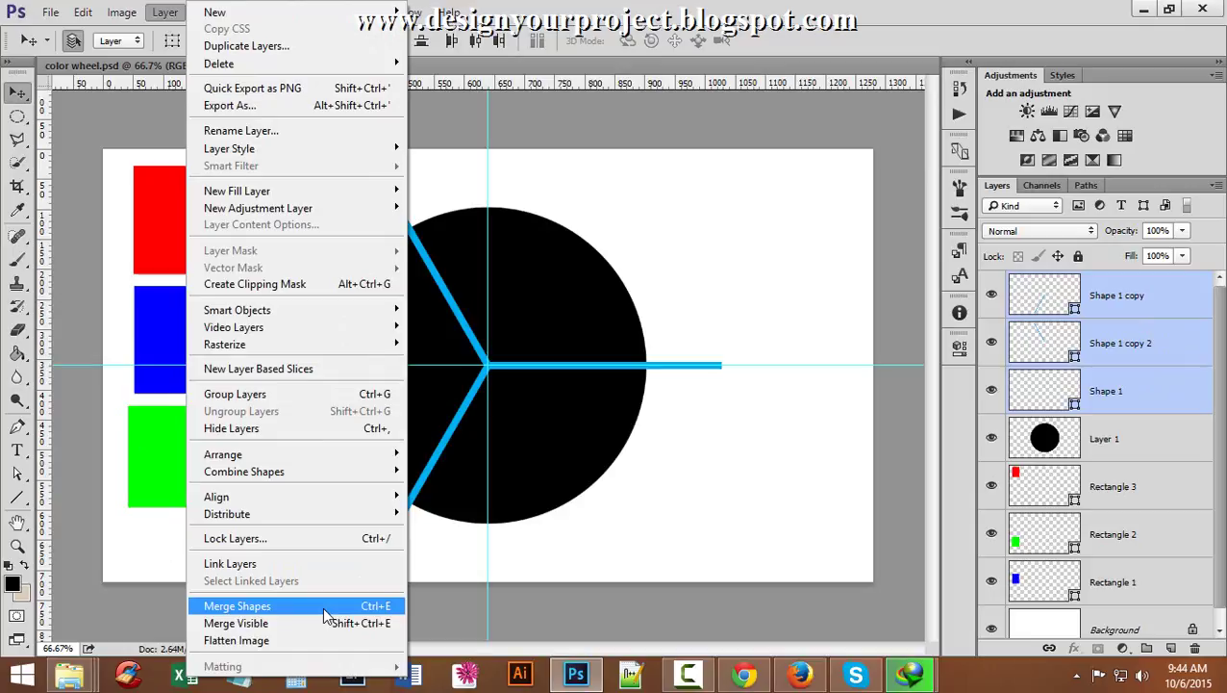
left_click(237, 607)
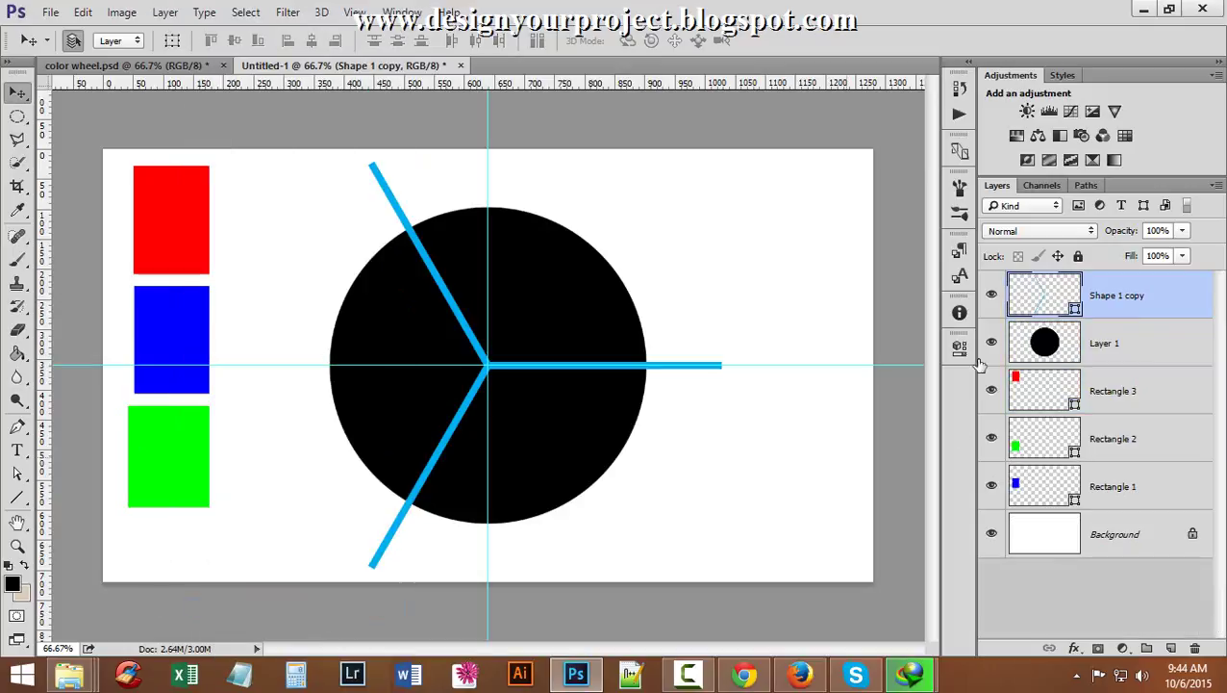
left_click(991, 295)
left_click(991, 295)
Move the vertical and horizontal guides off the canvas and inspect the three dividing lines.
left_click_drag(489, 154, 486, 83)
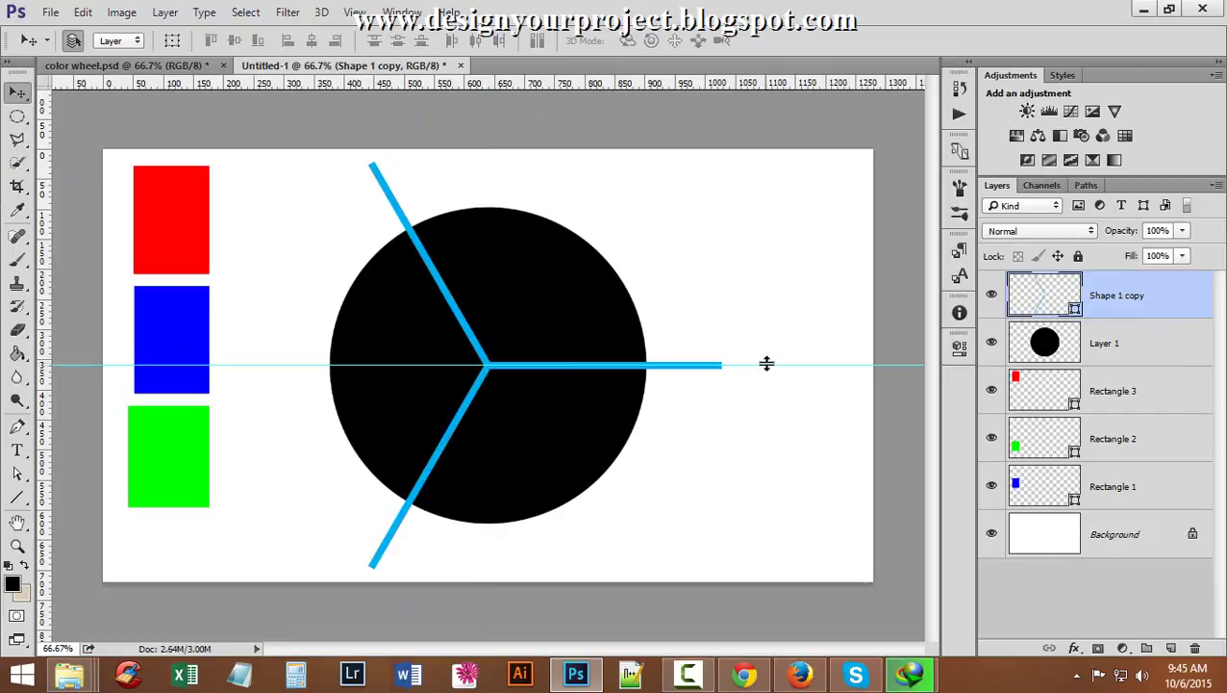
left_click_drag(768, 367, 784, 83)
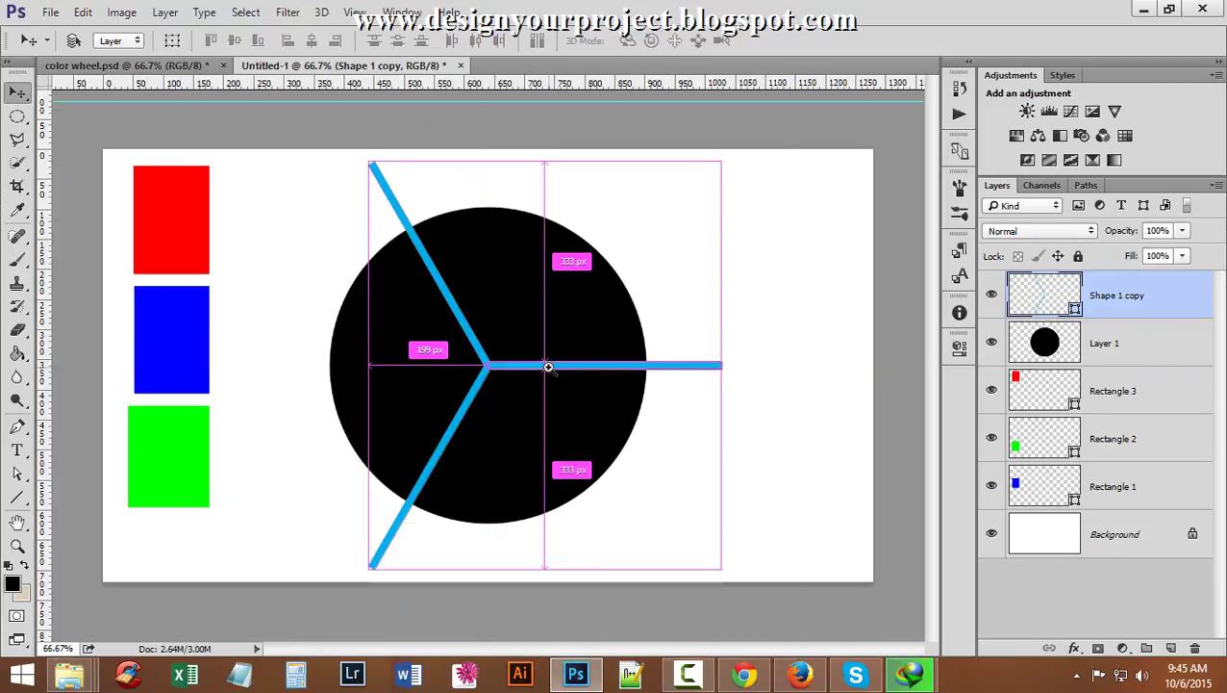
left_click(549, 365, "ctrl")
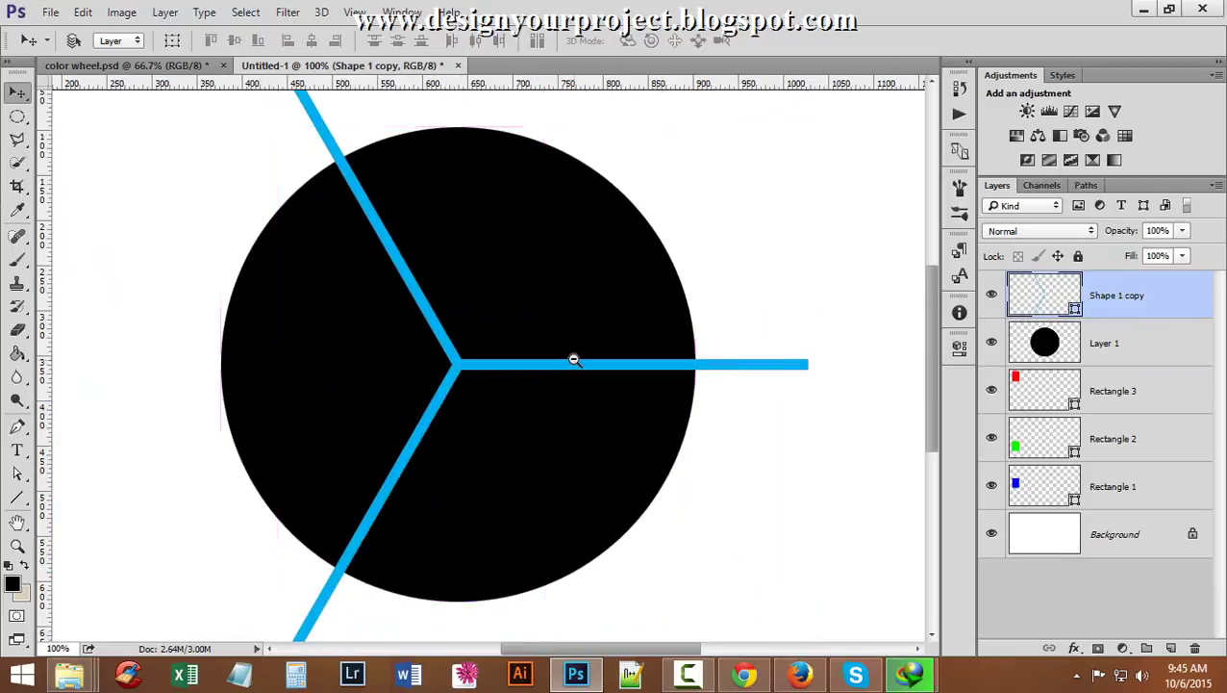
key("ctrl+minus")
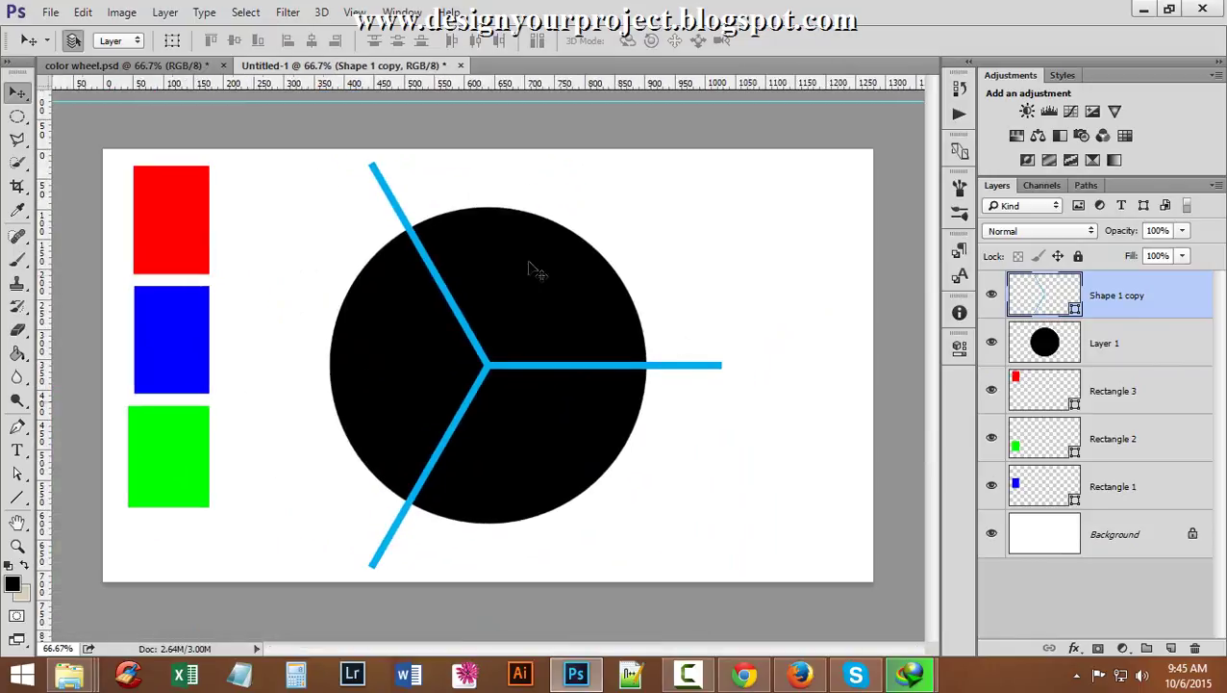
Select the circle's upper-right section with the Polygonal Lasso, following the middle of the two blue lines that bound it.
left_click(17, 140)
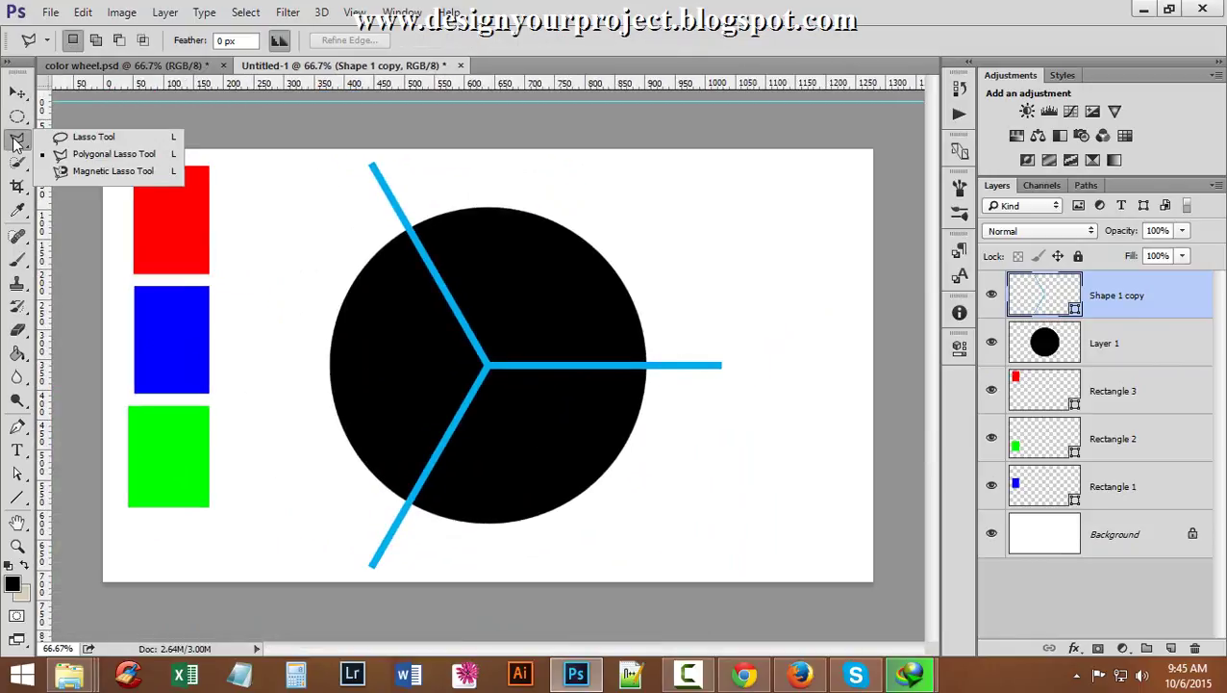
left_click(111, 155)
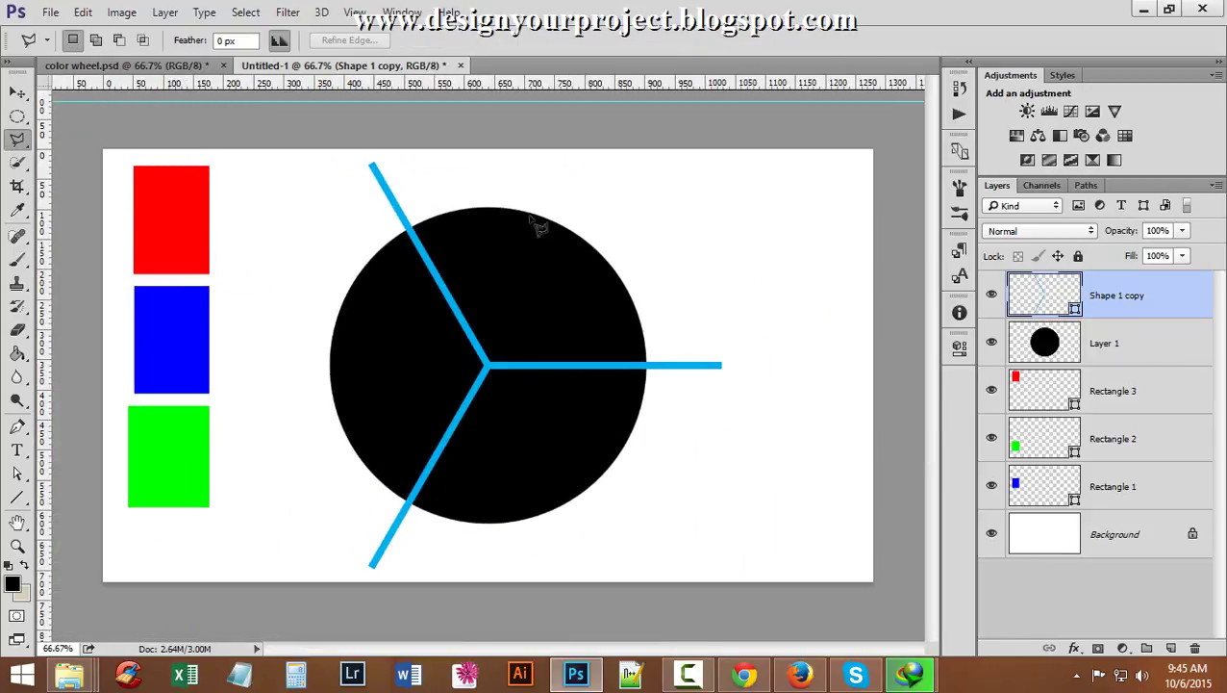
left_click(489, 367)
left_click(728, 364)
left_click(530, 156)
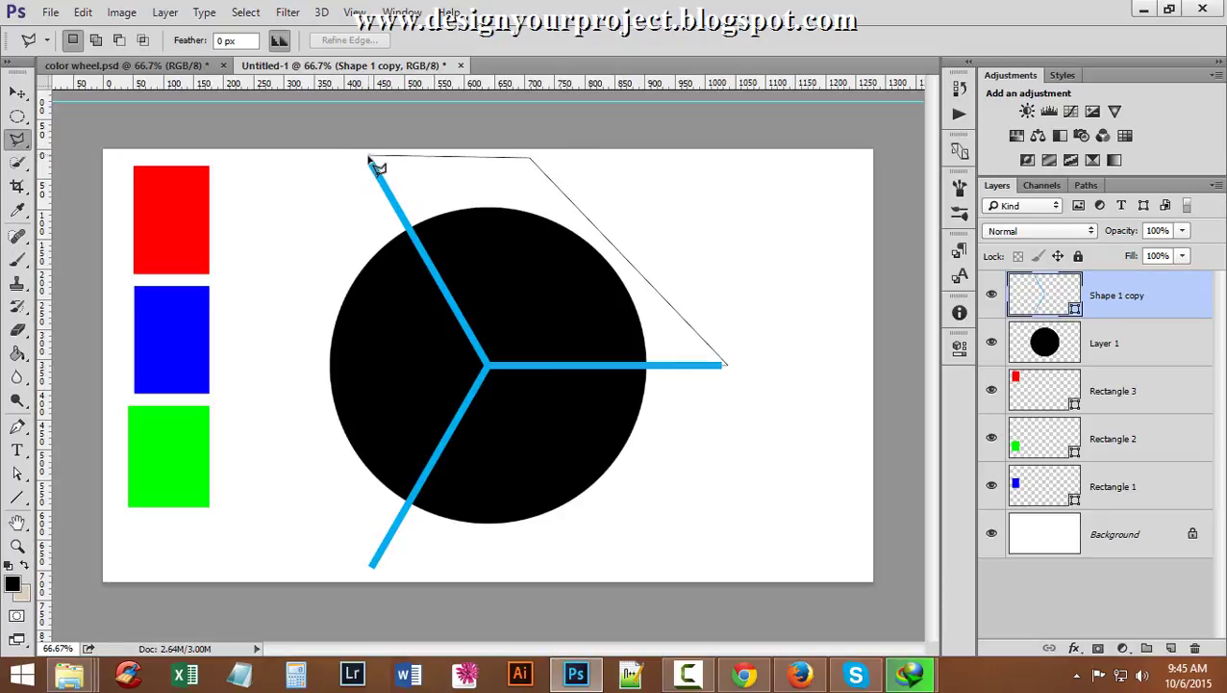
left_click(369, 157)
left_click(494, 371)
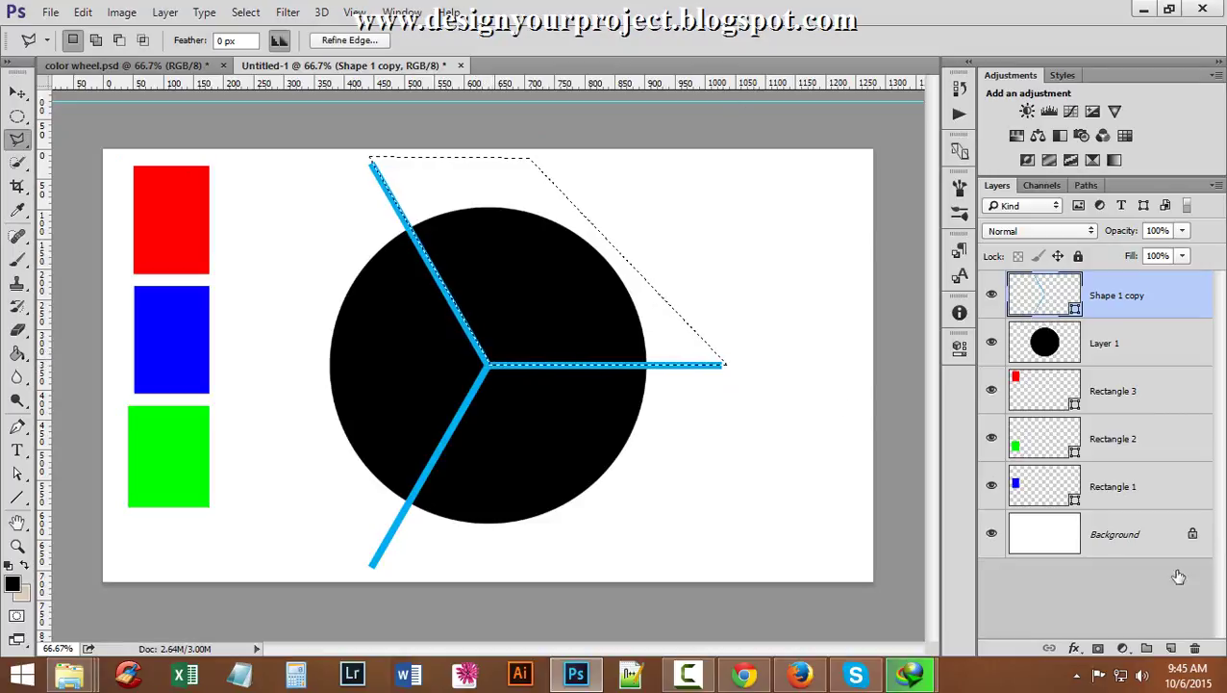
Add a new layer above the merged lines and sample the green rectangle's colour as the foreground colour.
left_click(1171, 648)
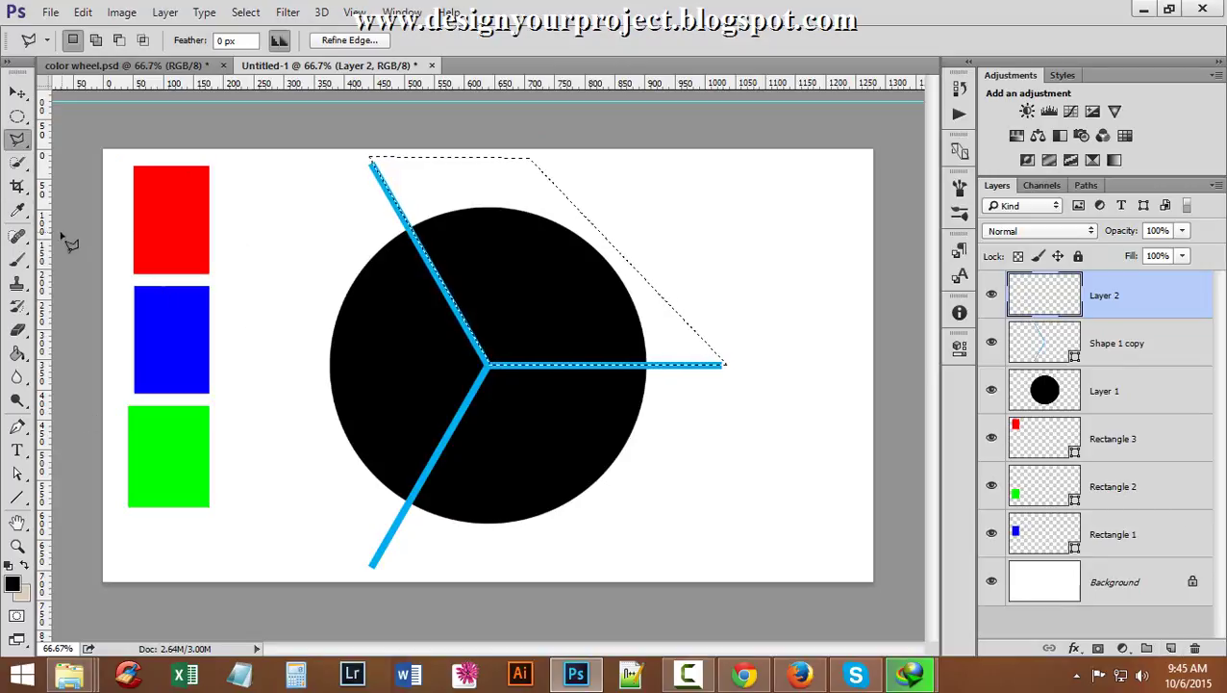
left_click(18, 213)
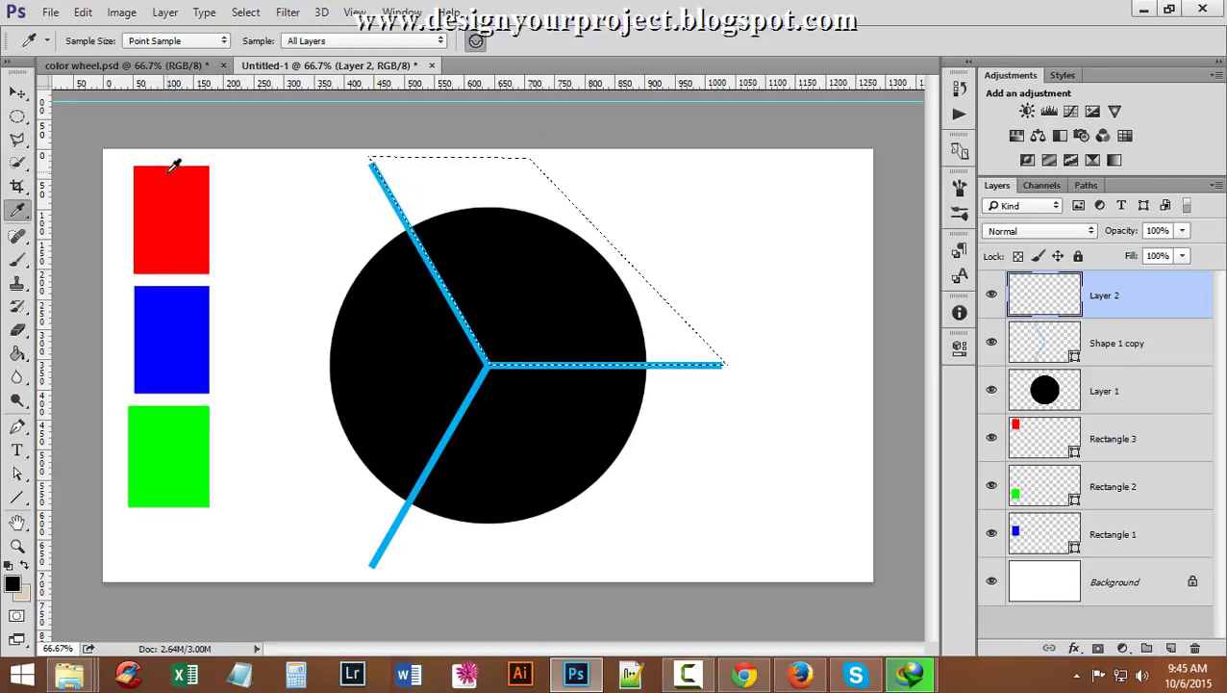
left_click(187, 435)
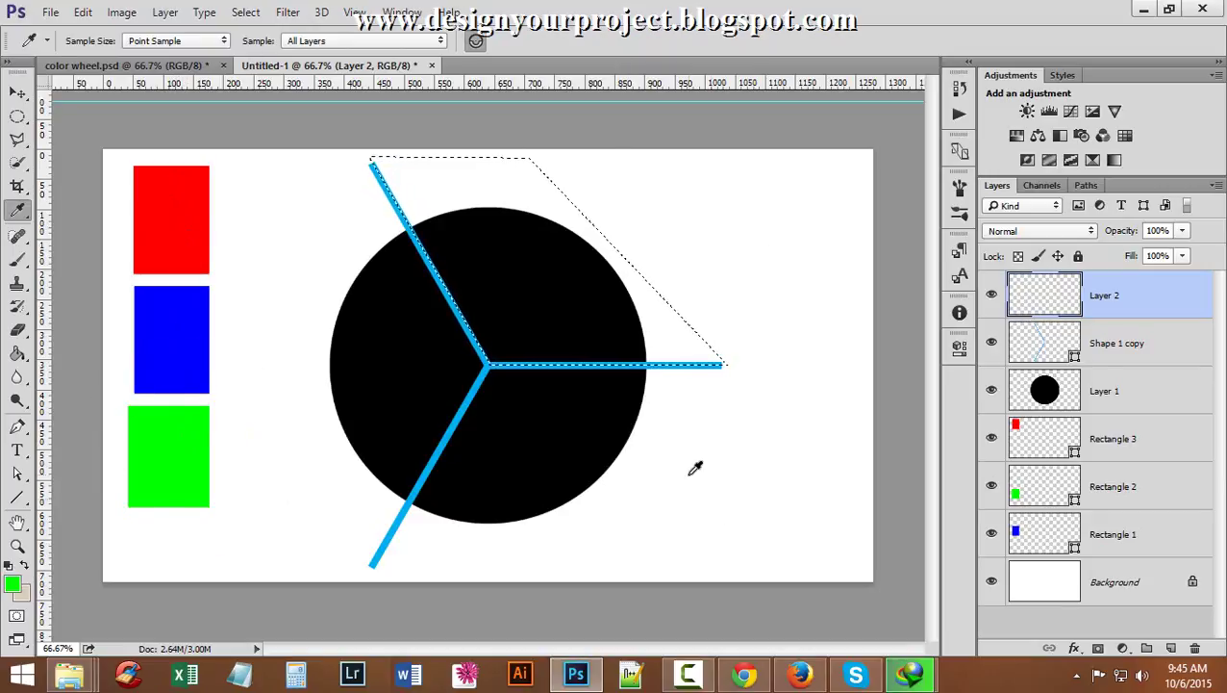
Fill the selected upper-right section with green using the Paint Bucket, close the download notice and deselect.
left_click(14, 355)
left_click(441, 177)
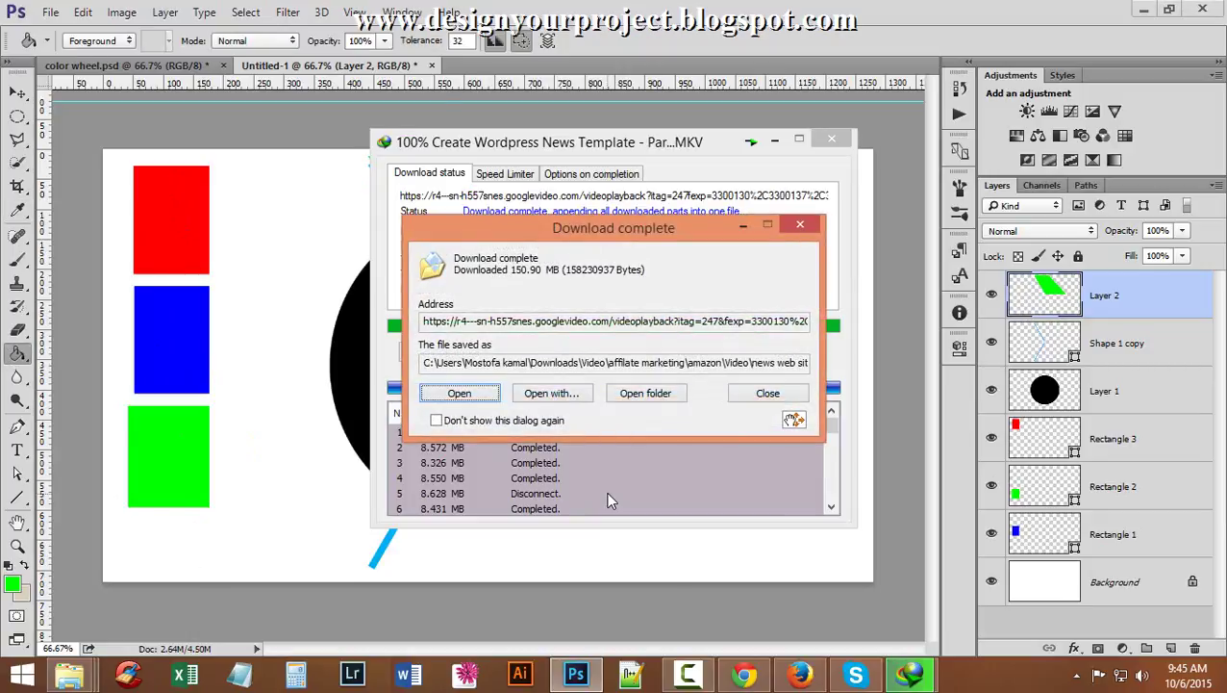
left_click(768, 392)
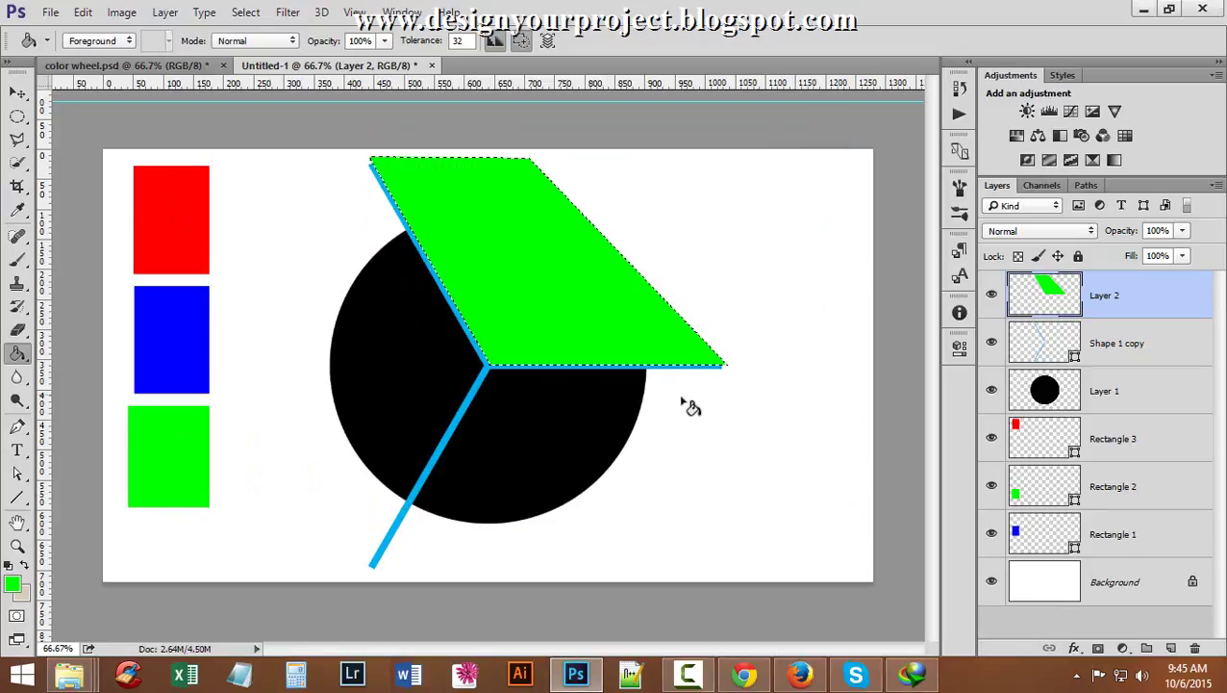
key("ctrl+d")
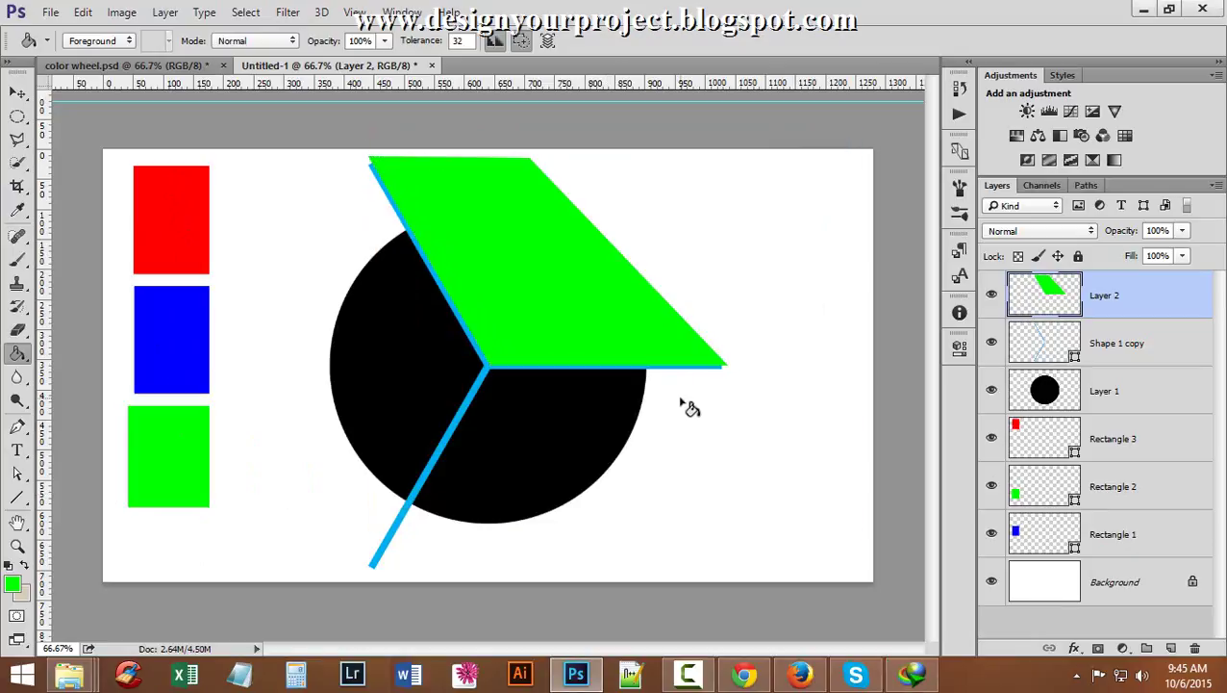
Select the circle's left section with the Polygonal Lasso, following the green edge and the middle of the lower diagonal blue line.
key("ctrl+plus")
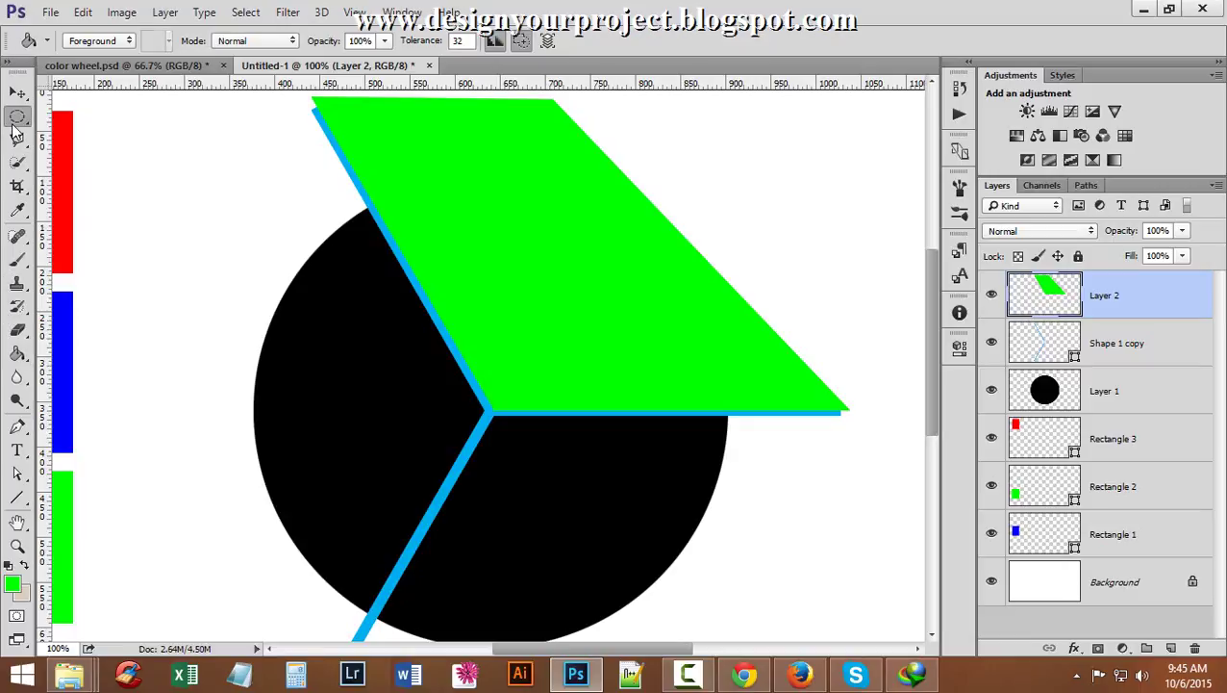
left_click_drag(16, 136, 77, 139)
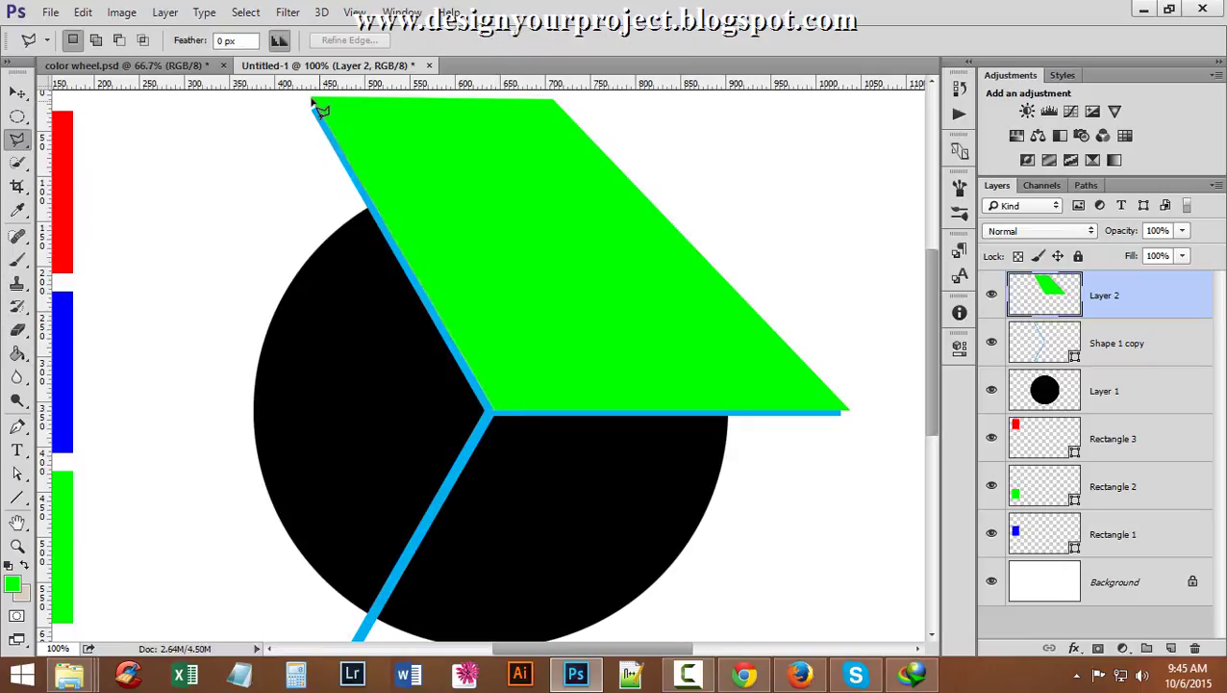
key("shift")
left_click(314, 98)
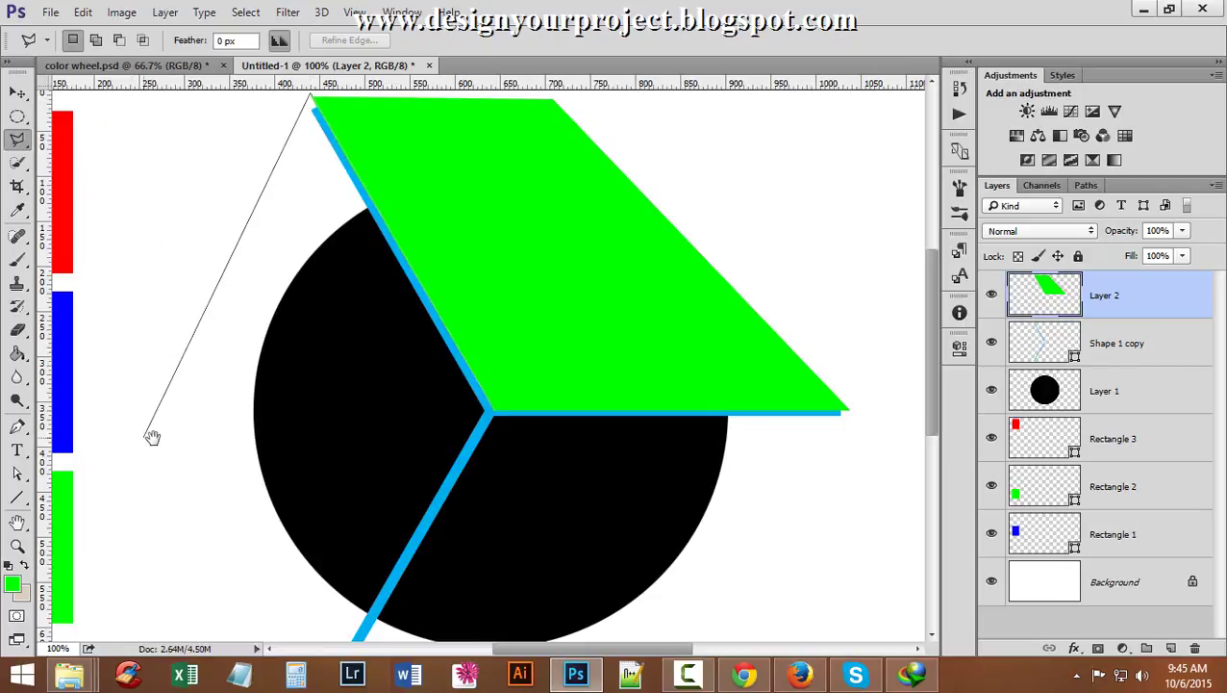
key("space")
left_click_drag(151, 433, 197, 232)
left_click(189, 238)
left_click(210, 537)
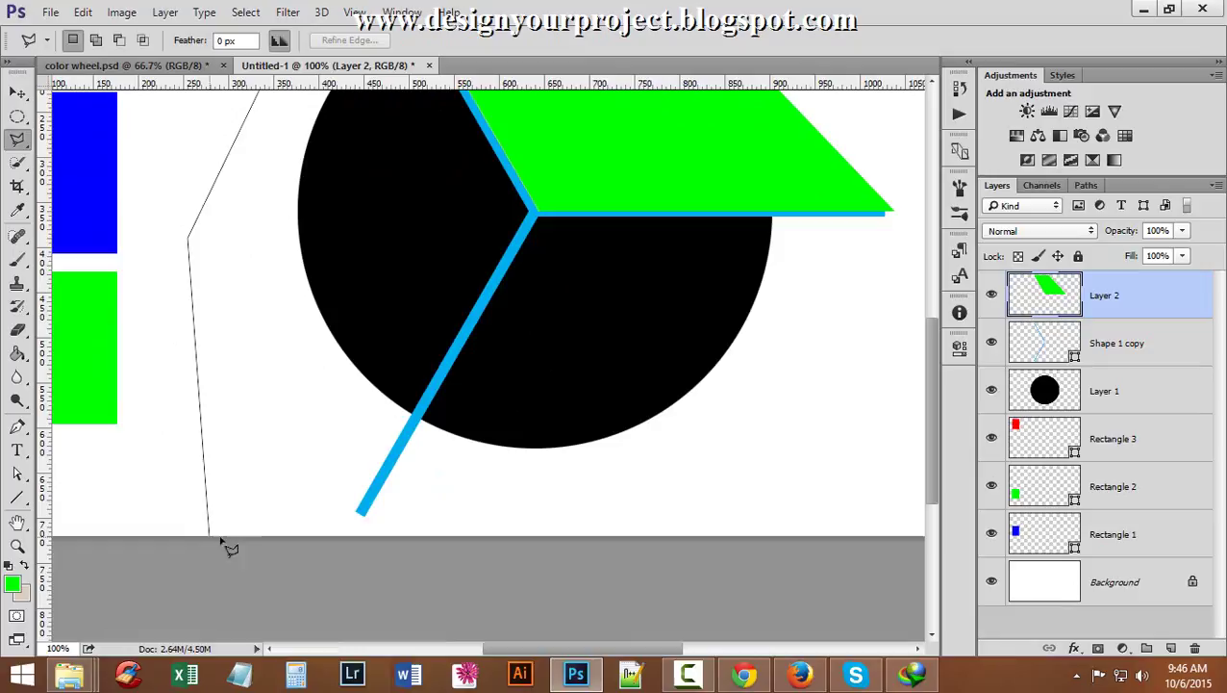
left_click(318, 547)
left_click(359, 513)
double_click(535, 200)
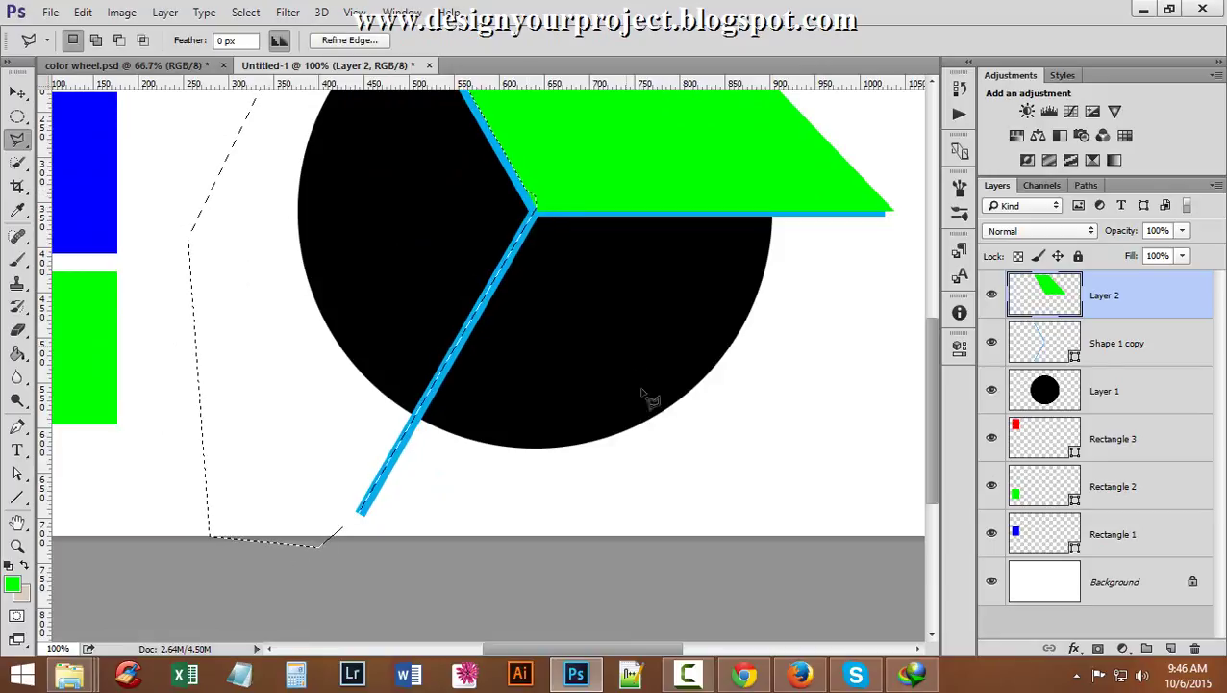
Trim the excess of the left section's selection near the lines' meeting point with the Elliptical Marquee in subtract mode.
left_click(567, 189, "ctrl")
left_click(580, 204, "ctrl")
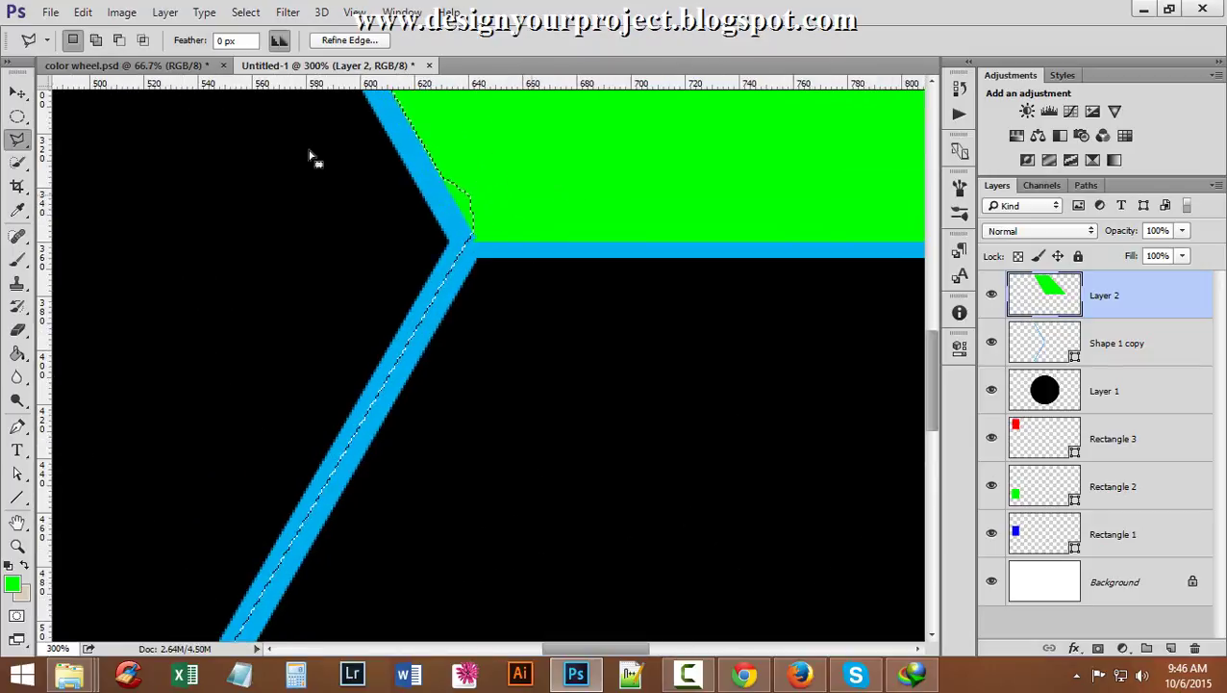
left_click(17, 115)
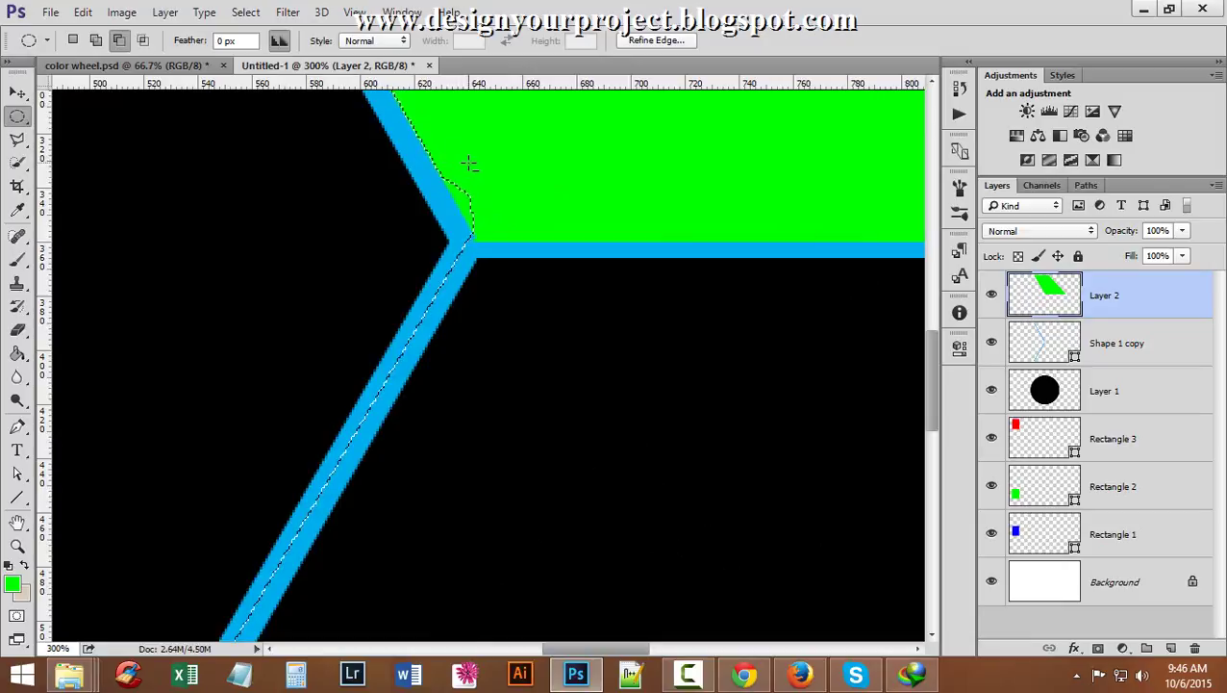
left_click_drag(469, 164, 490, 196)
key("ctrl+z")
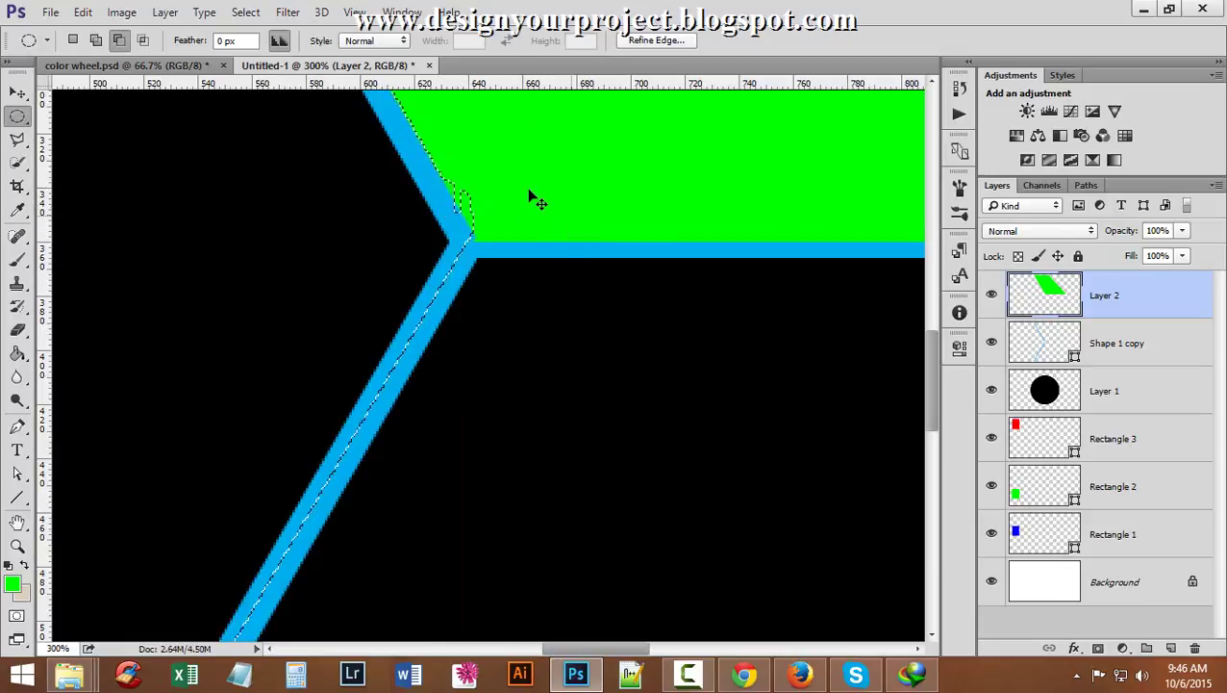
left_click_drag(451, 153, 474, 233)
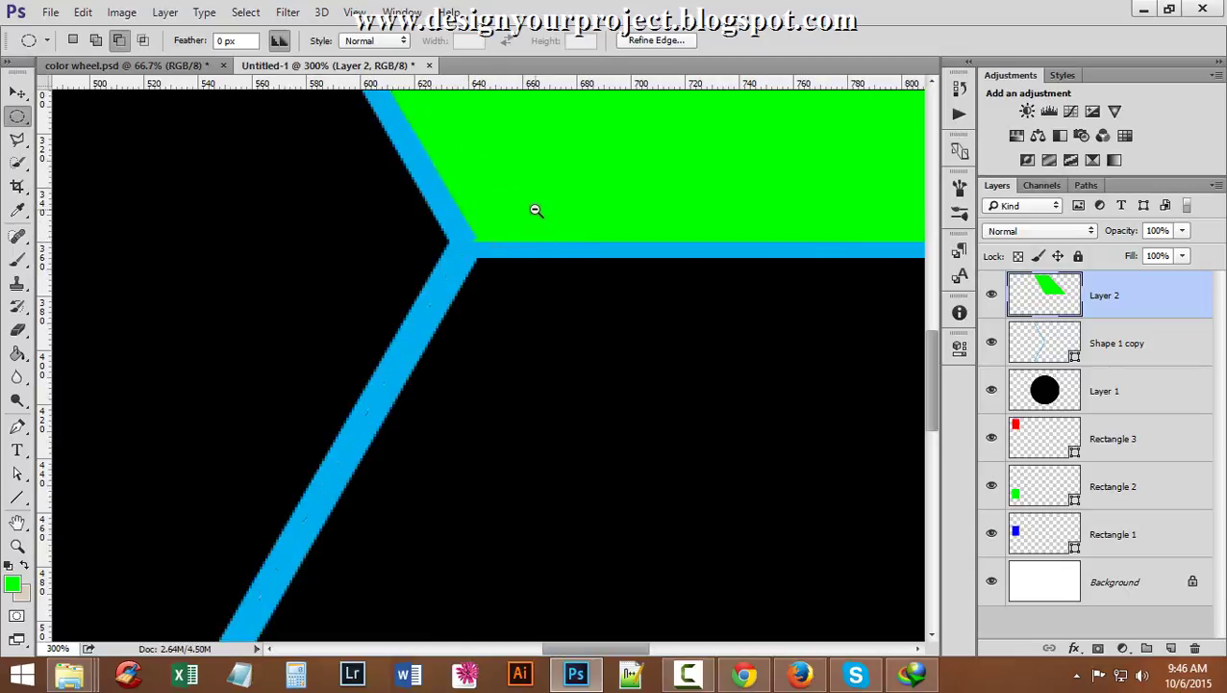
left_click(536, 212, "ctrl+alt")
left_click(536, 212, "ctrl+alt")
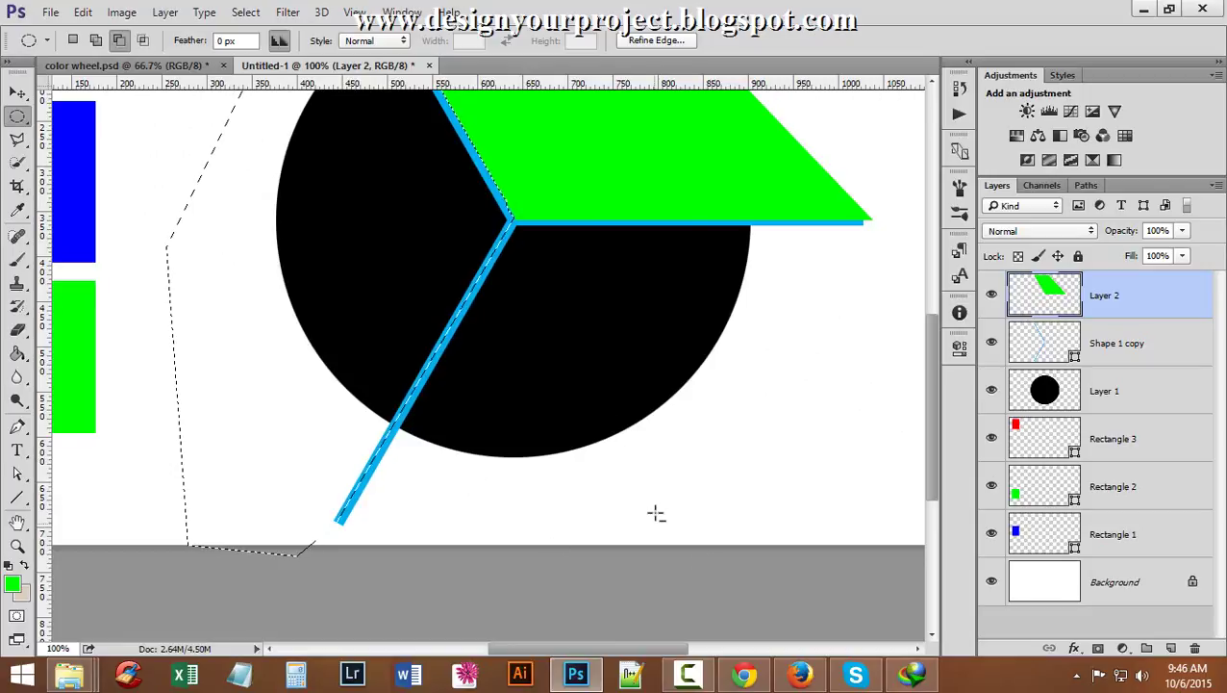
key("ctrl+d")
left_click(218, 355, "ctrl+alt")
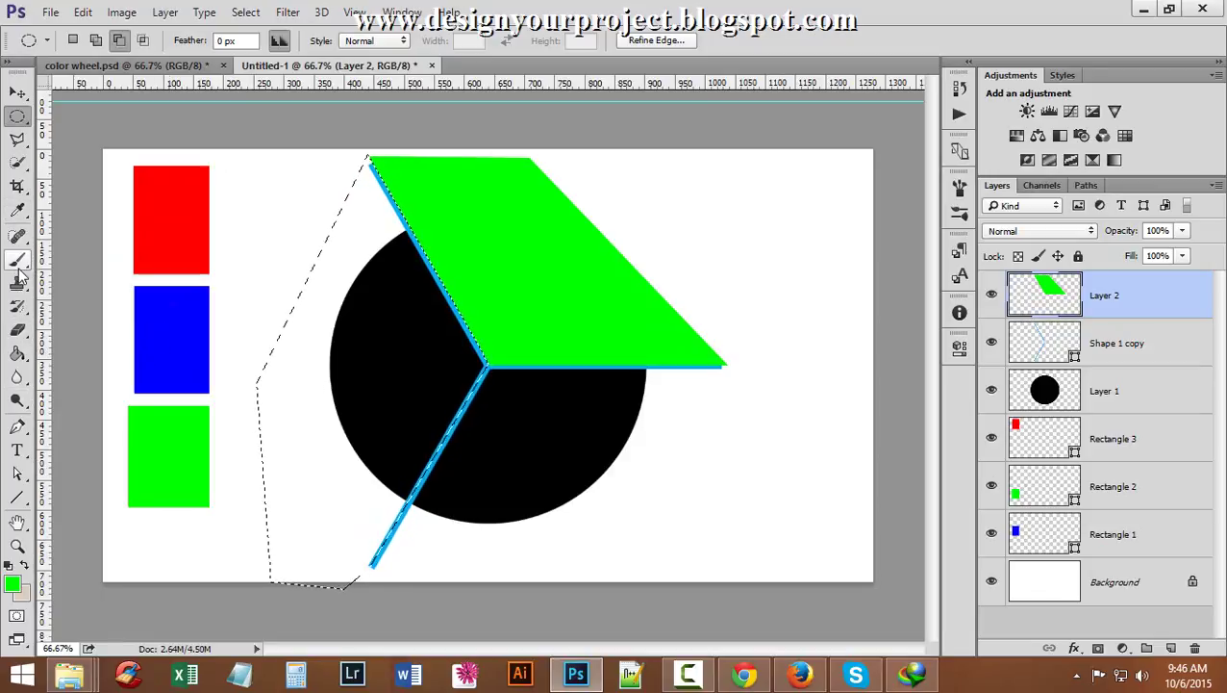
Sample the blue rectangle's colour and fill the left section's selection with it.
left_click(18, 209)
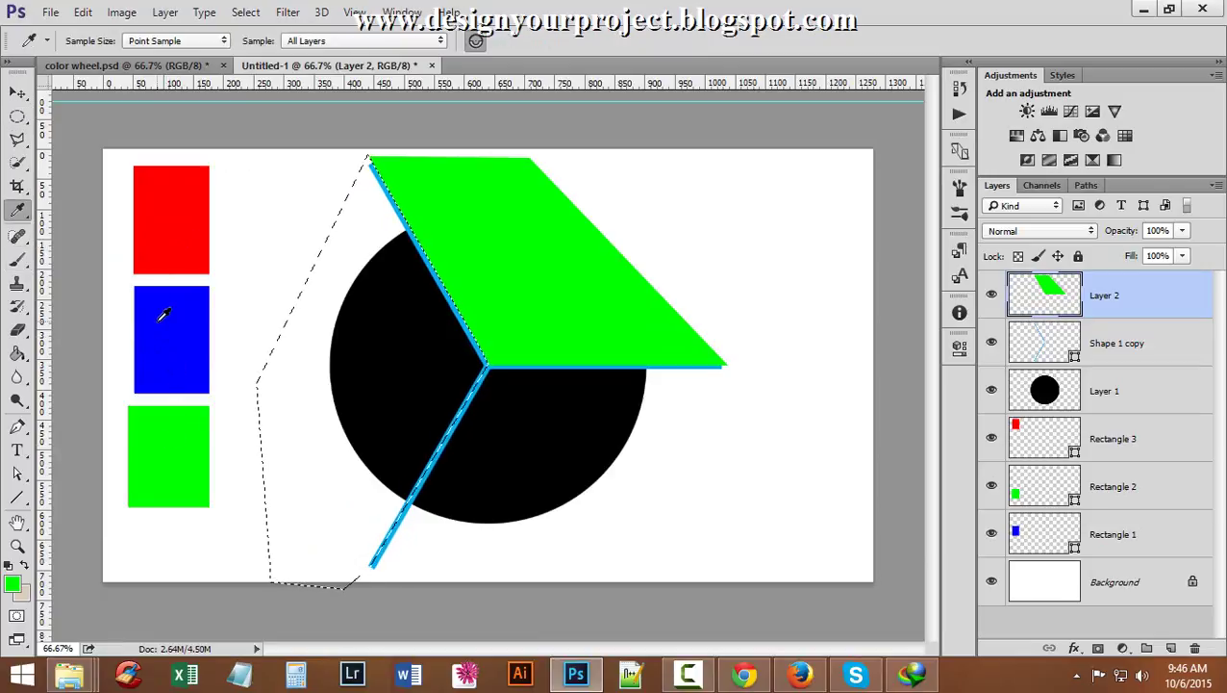
left_click(160, 320)
key("alt+BackSpace")
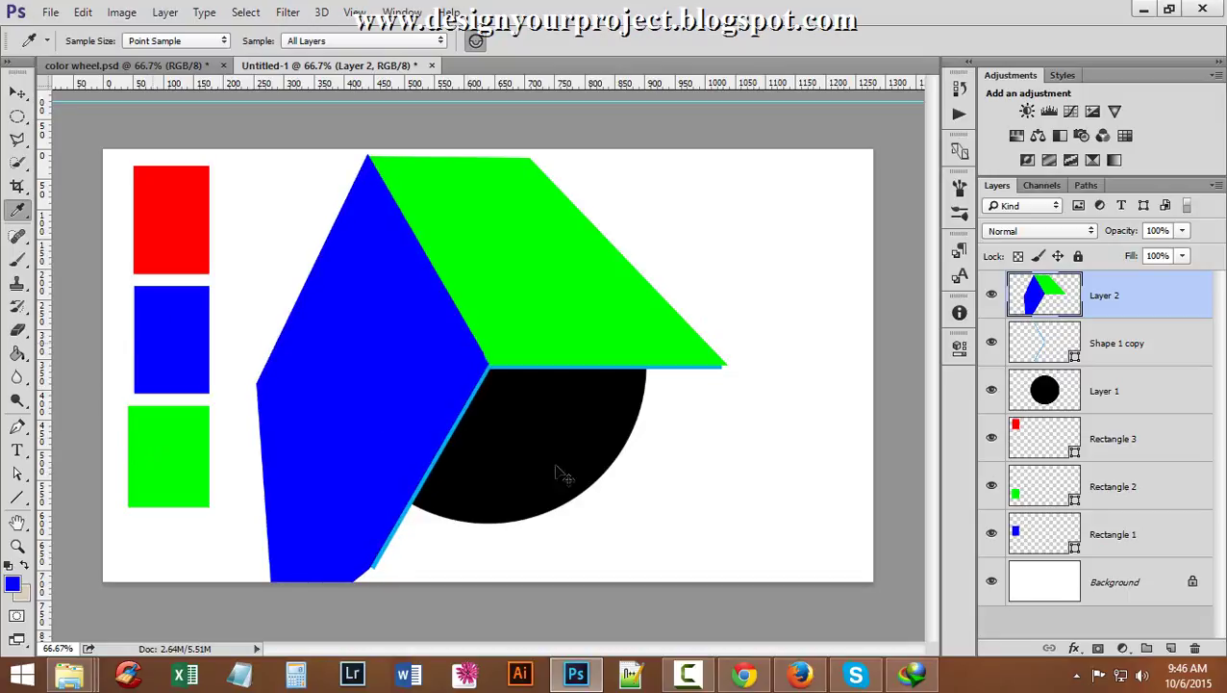
Outline the remaining black lower-right section with the Polygonal Lasso along the blue and green fill edges.
left_click(567, 412, "ctrl+alt")
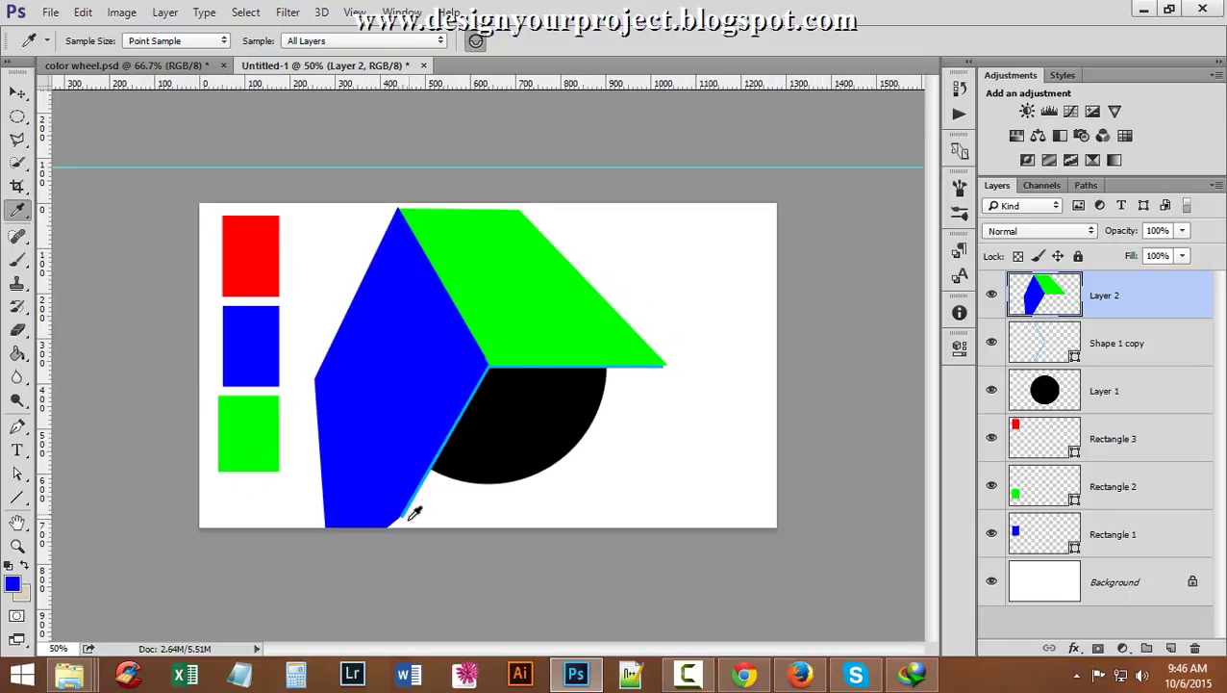
left_click(18, 139)
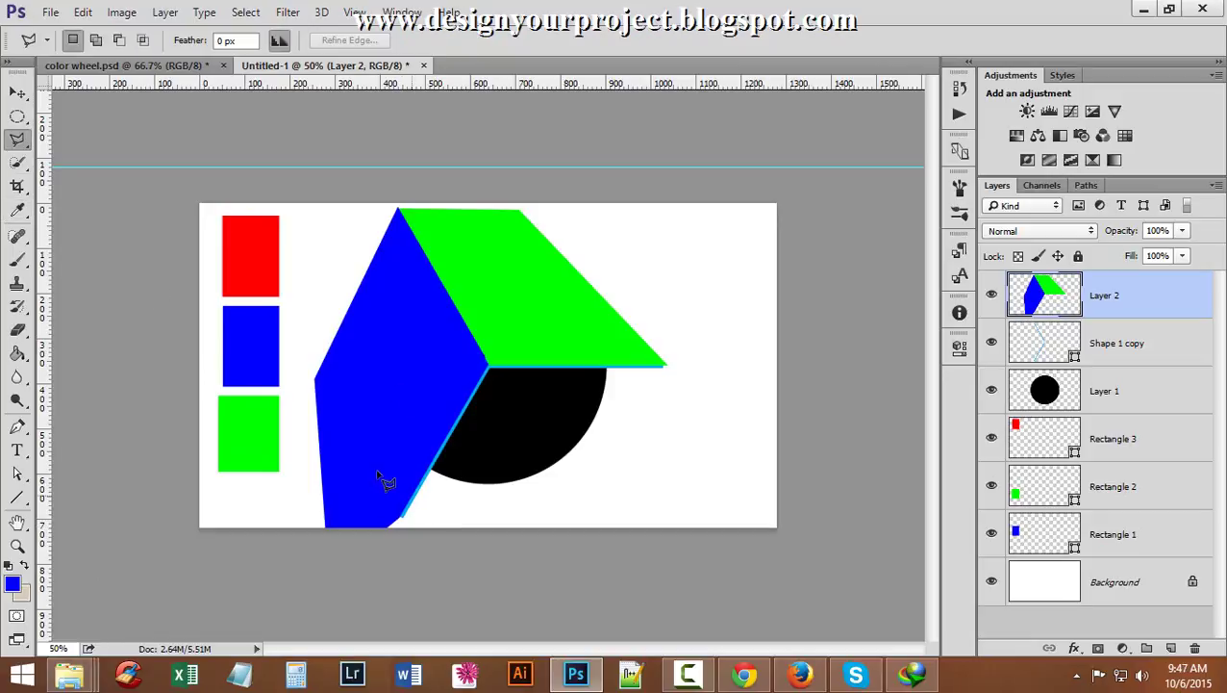
left_click(421, 512, "ctrl")
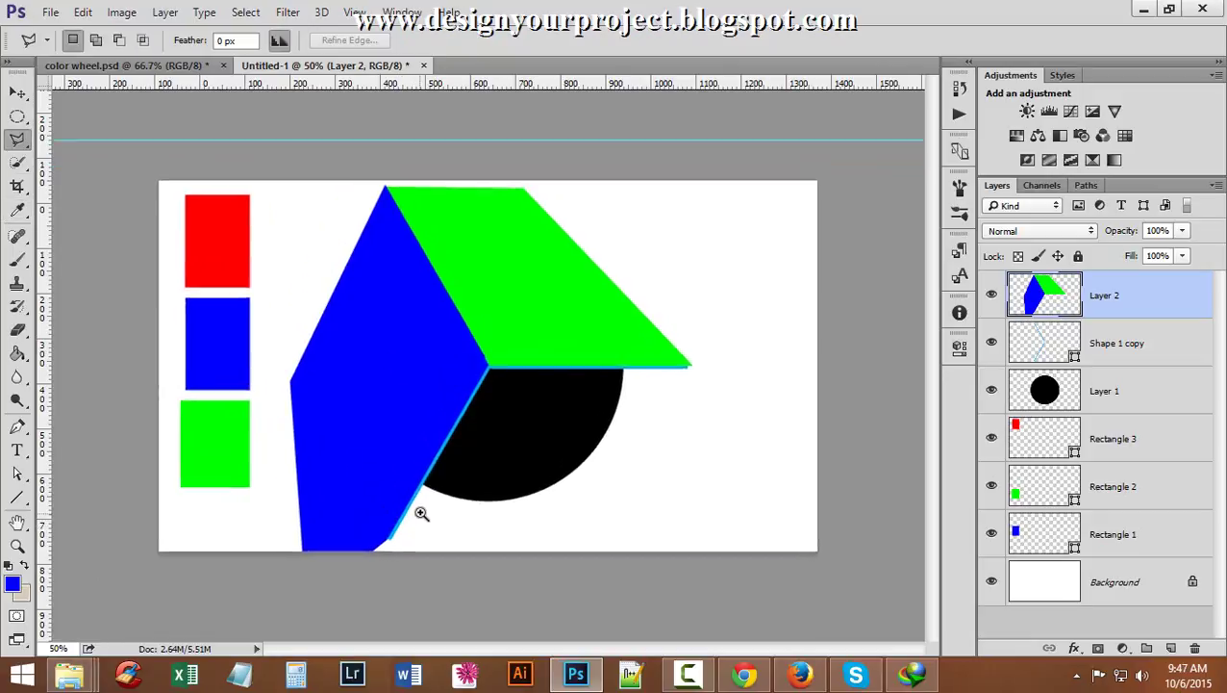
left_click(405, 567, "ctrl")
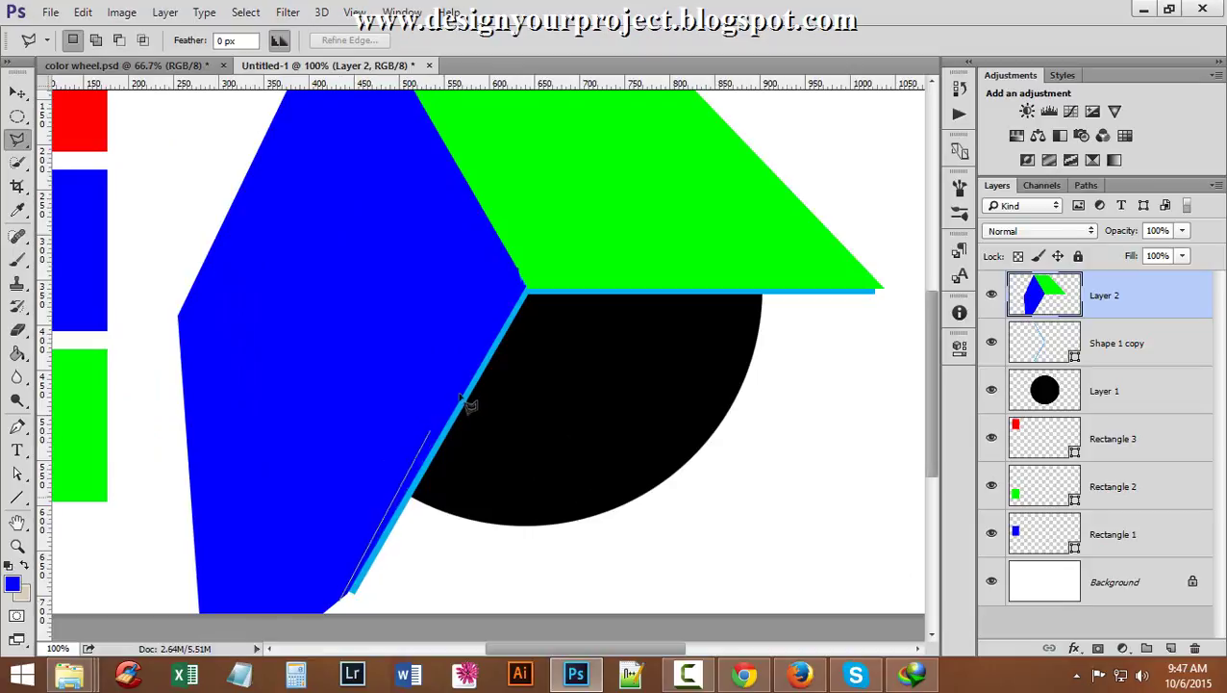
left_click(526, 289)
left_click(885, 288)
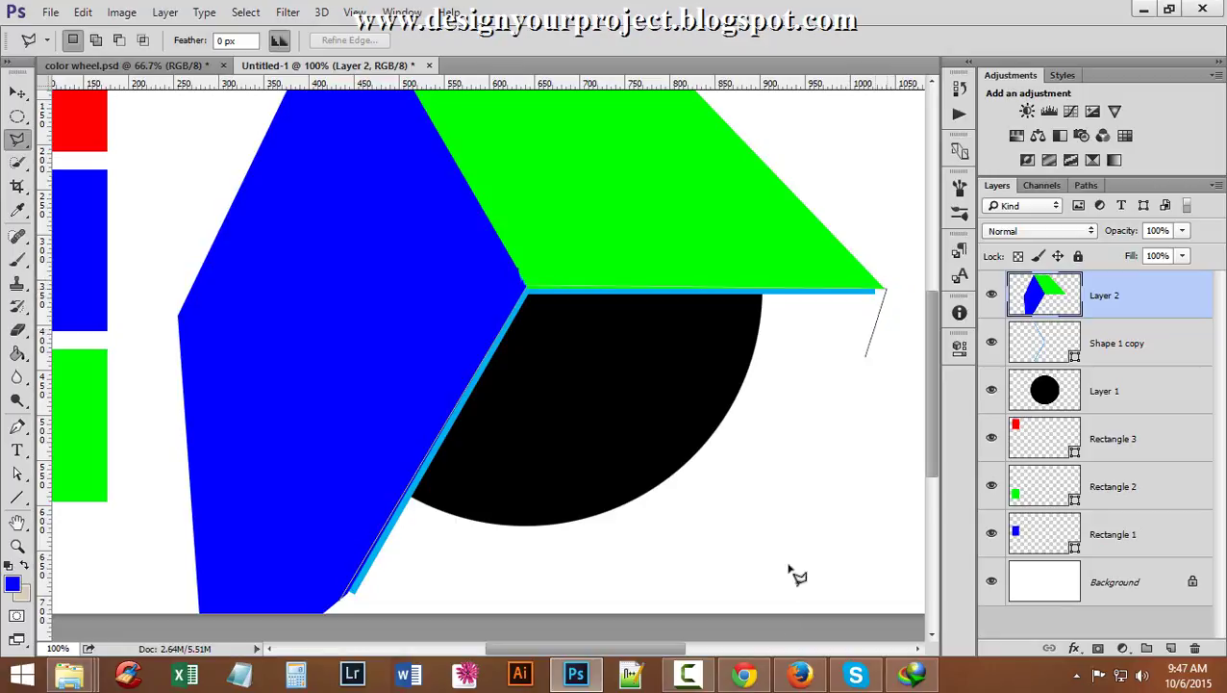
left_click(660, 575)
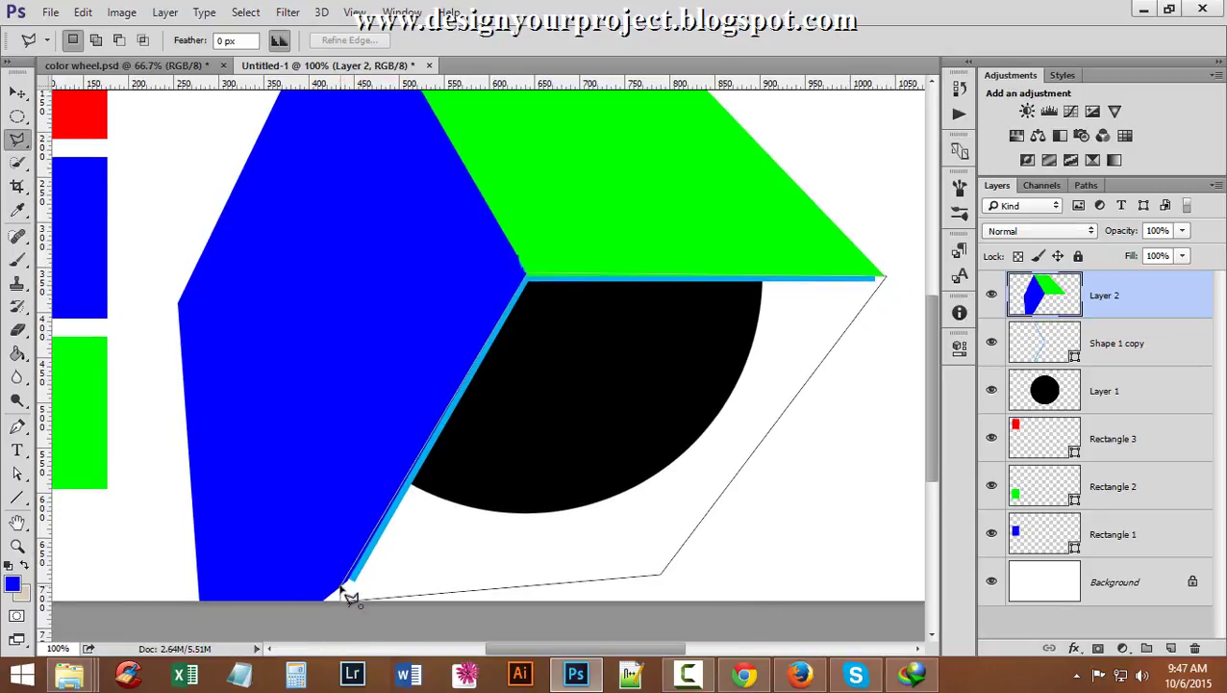
left_click(343, 593)
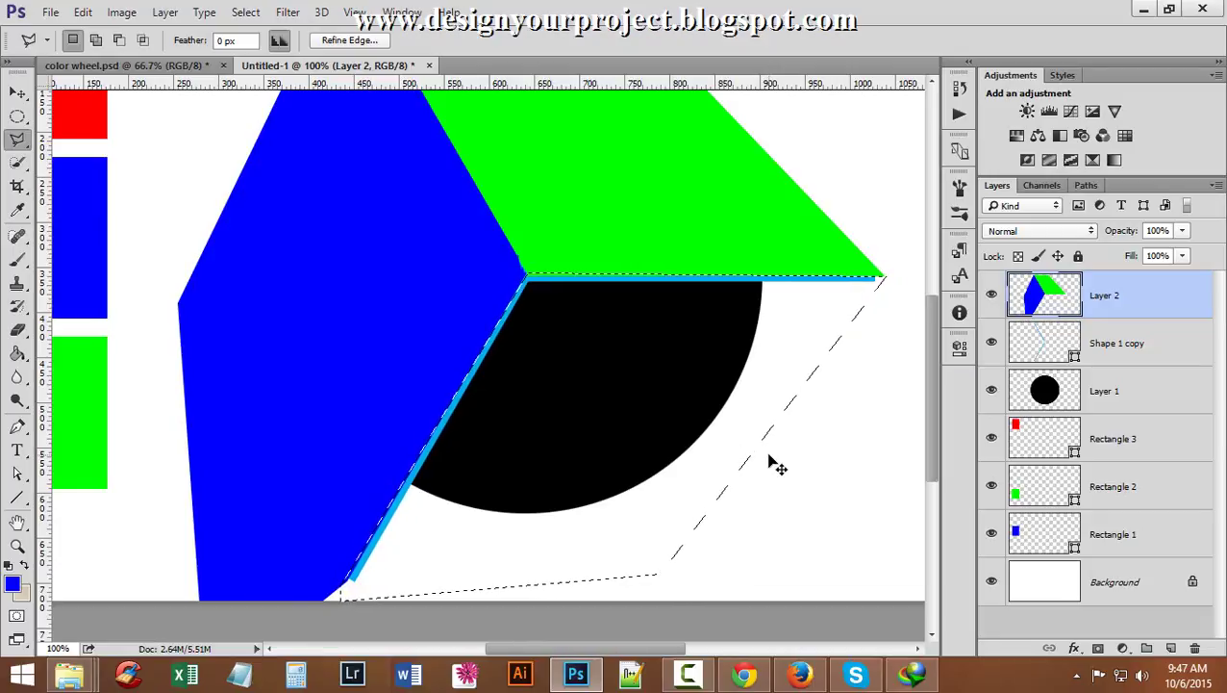
Undo back to the left section's selection, fill it with blue on a new layer instead, and deselect.
key("ctrl+alt+z")
key("ctrl+alt+z")
key("Delete")
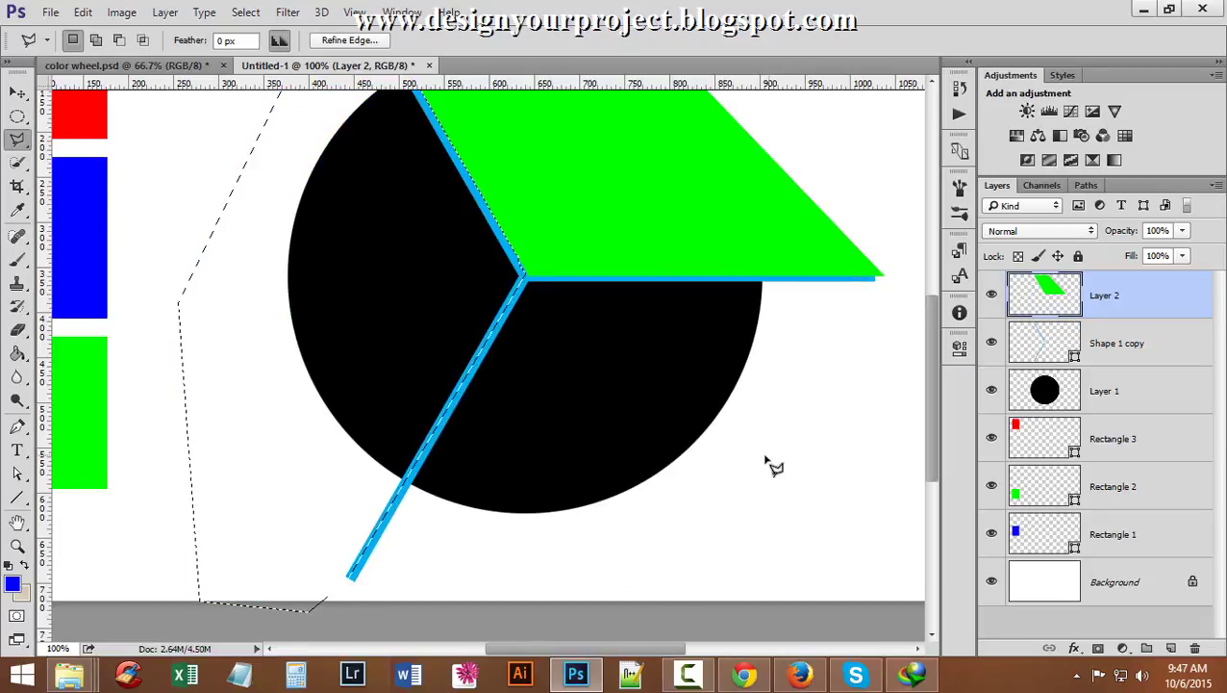
left_click(1171, 650)
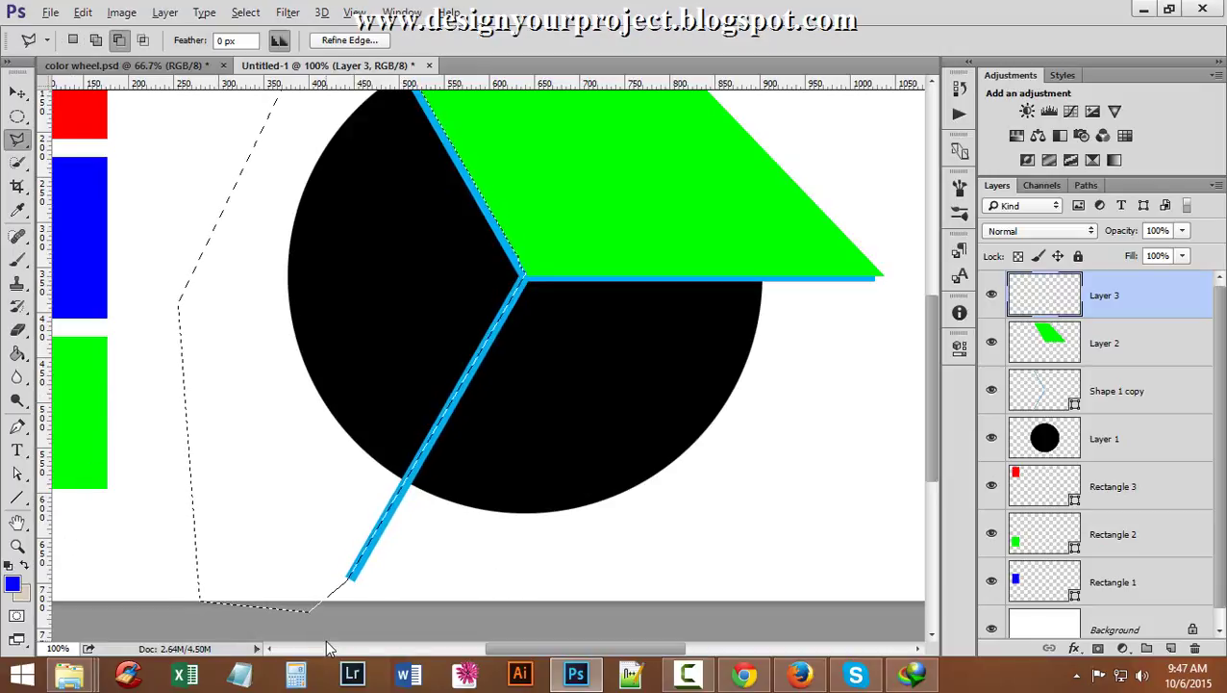
key("alt+BackSpace")
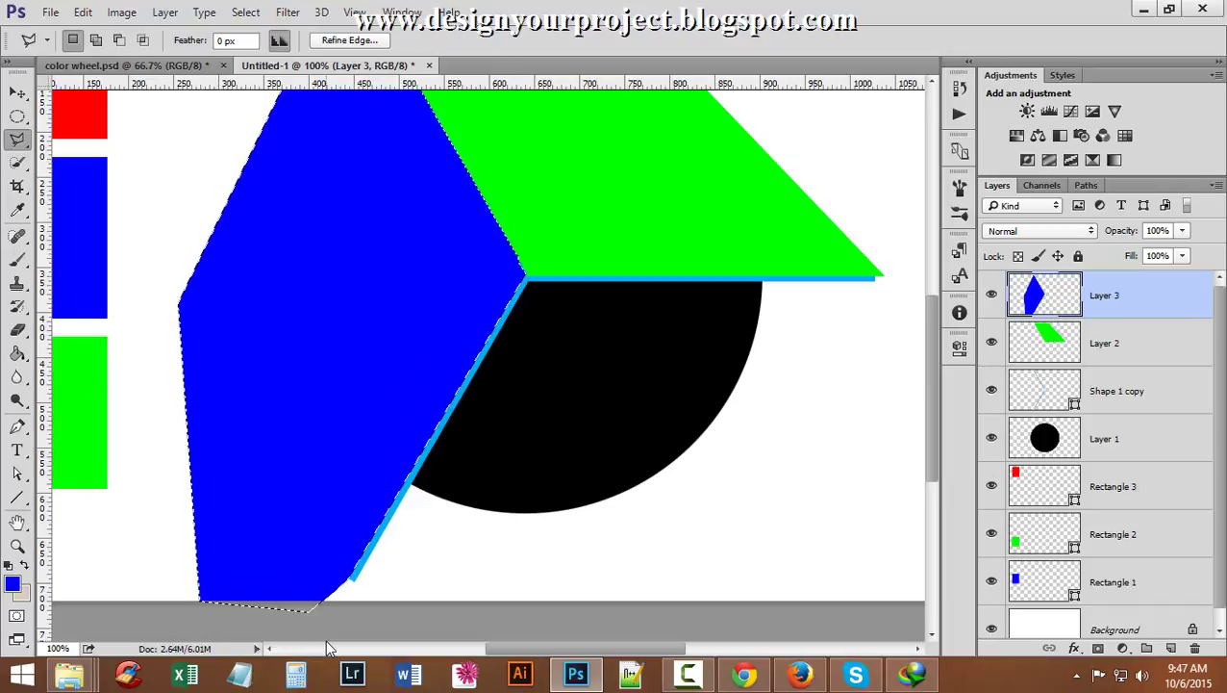
key("ctrl+d")
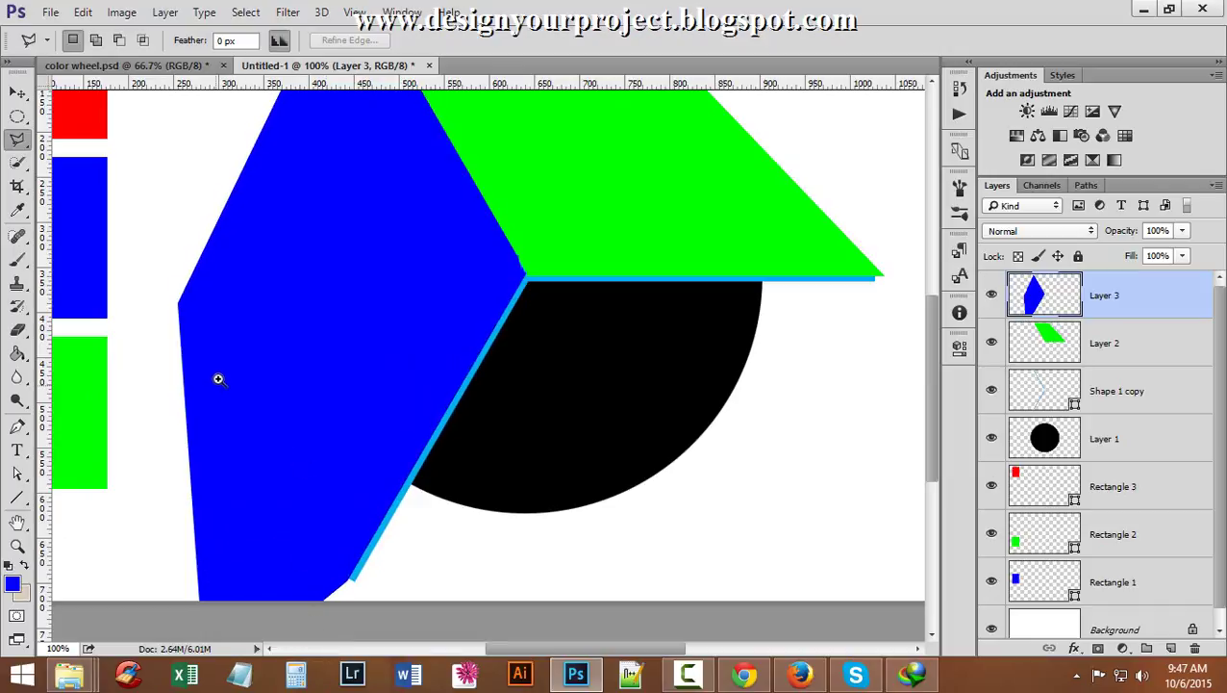
Select the circle's lower-right section with the Polygonal Lasso, following the two blue lines that bound it and enclosing the black area.
left_click(639, 402, "ctrl")
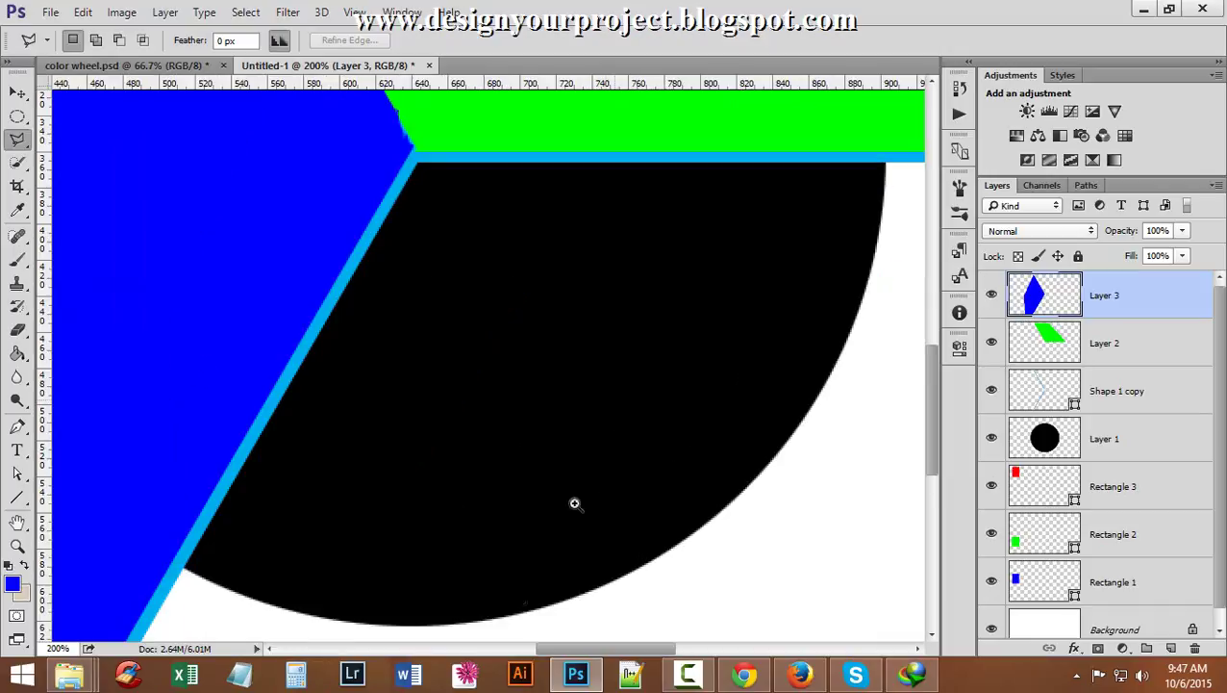
left_click(363, 399, "alt")
left_click(205, 585)
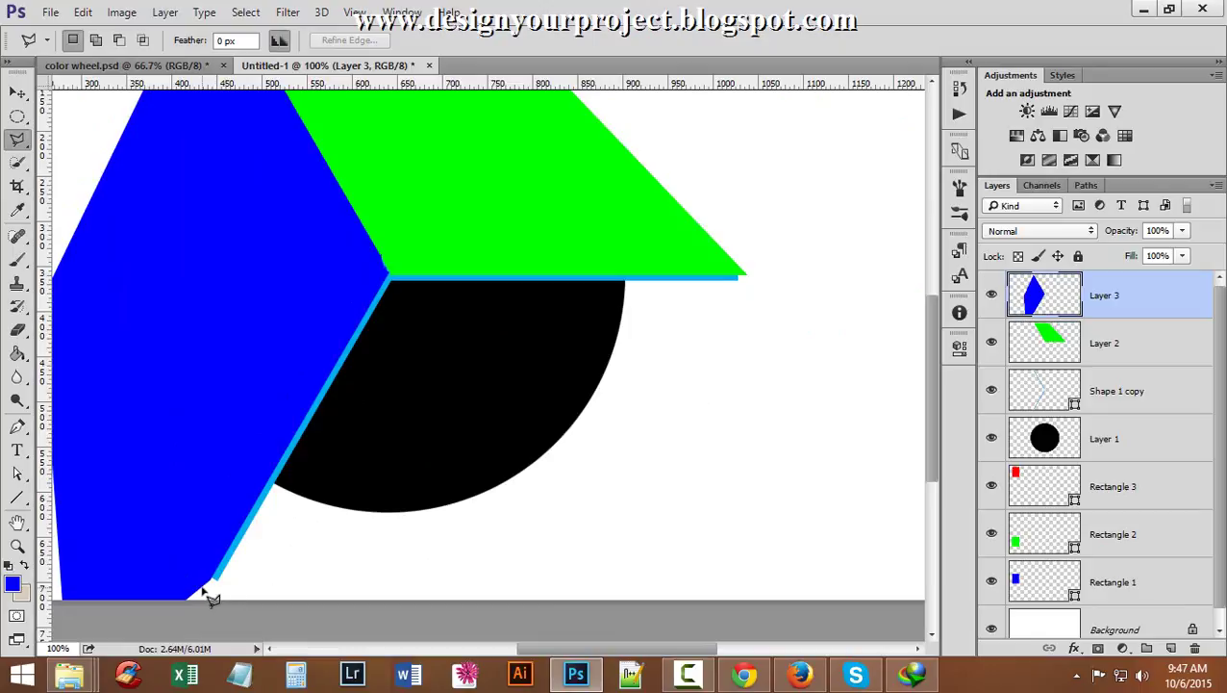
left_click(390, 279)
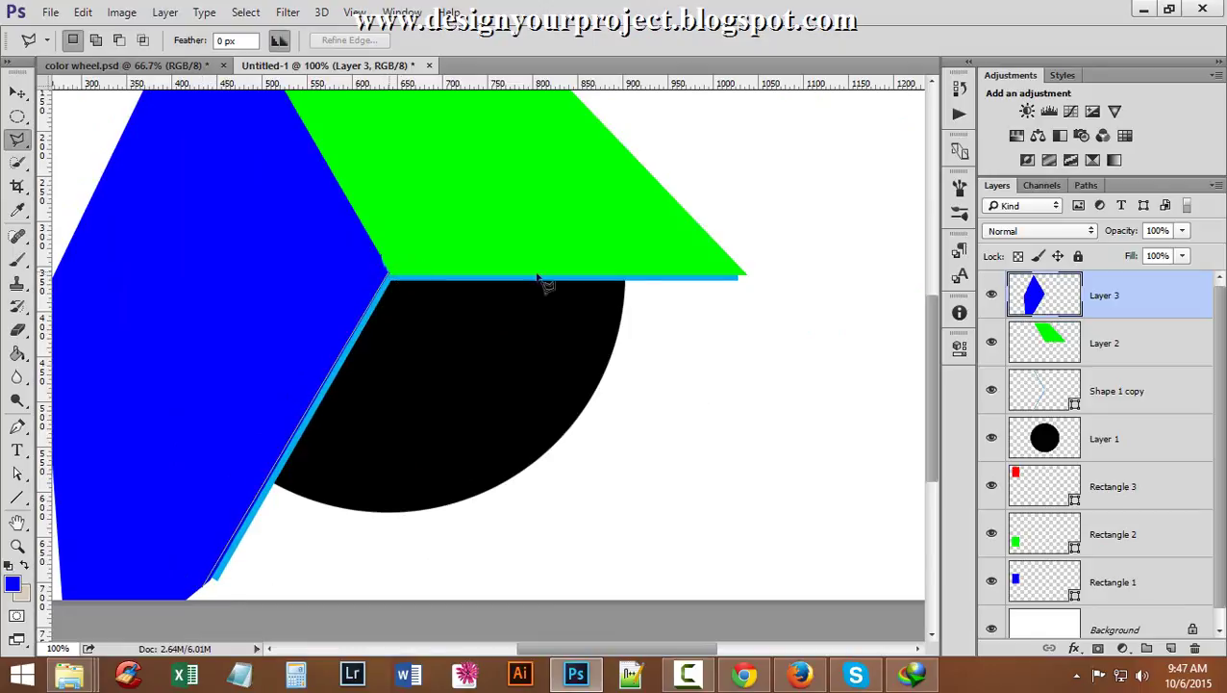
left_click(747, 276)
left_click(671, 576)
left_click(298, 638)
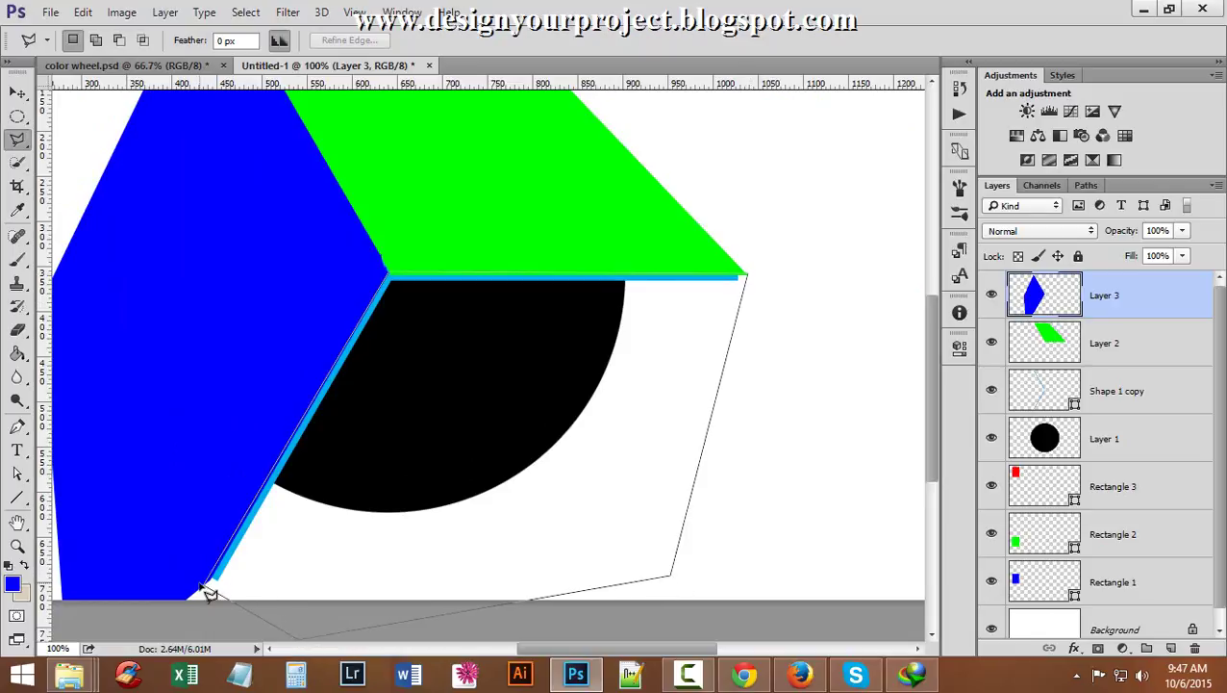
left_click(205, 586)
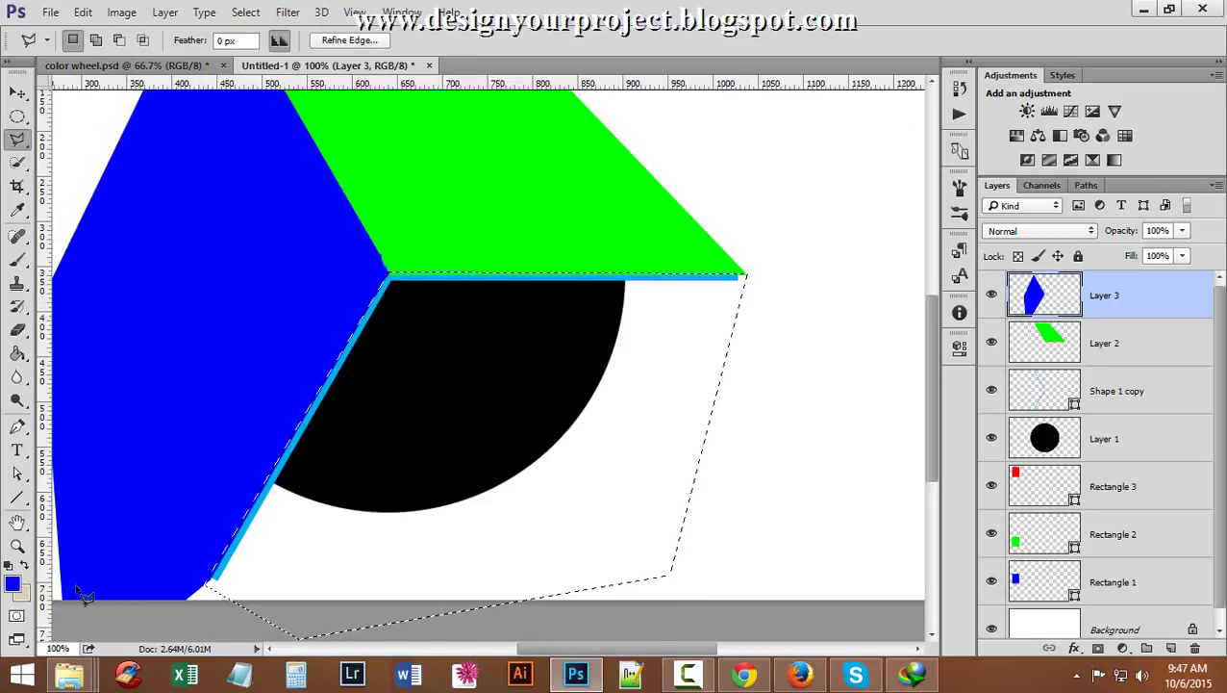
Sample the red rectangle's colour as the foreground colour and add a new layer above the blue section.
key("ctrl+minus")
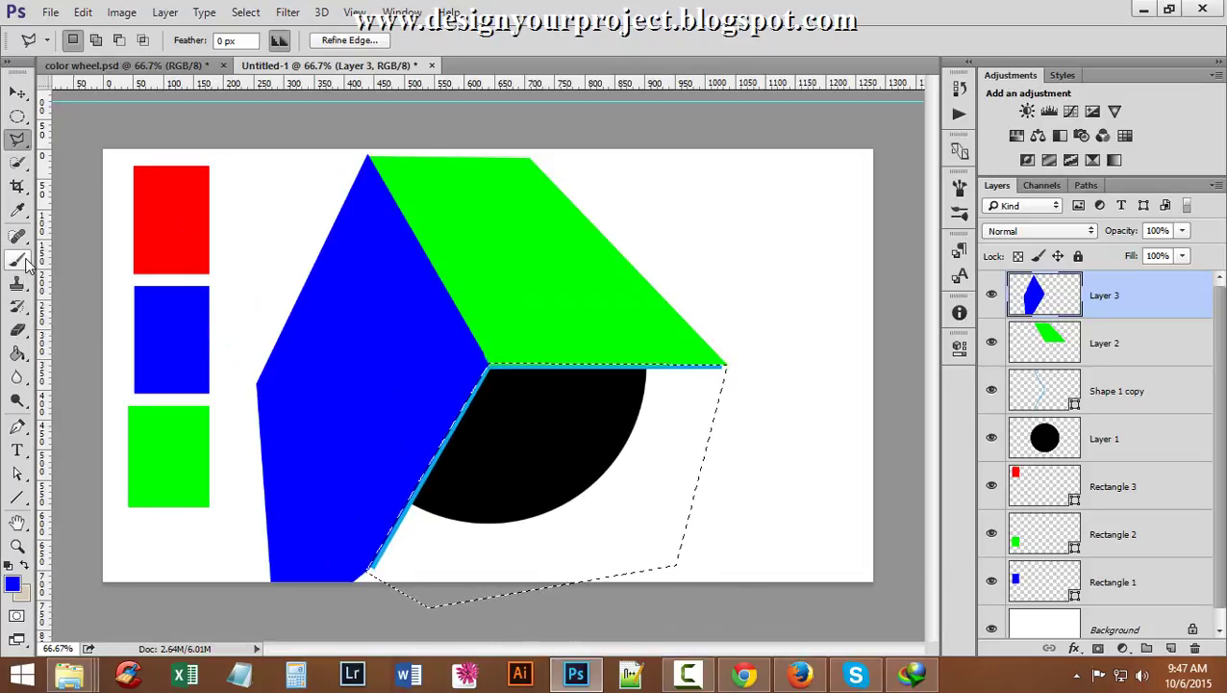
left_click(17, 210)
left_click(184, 212)
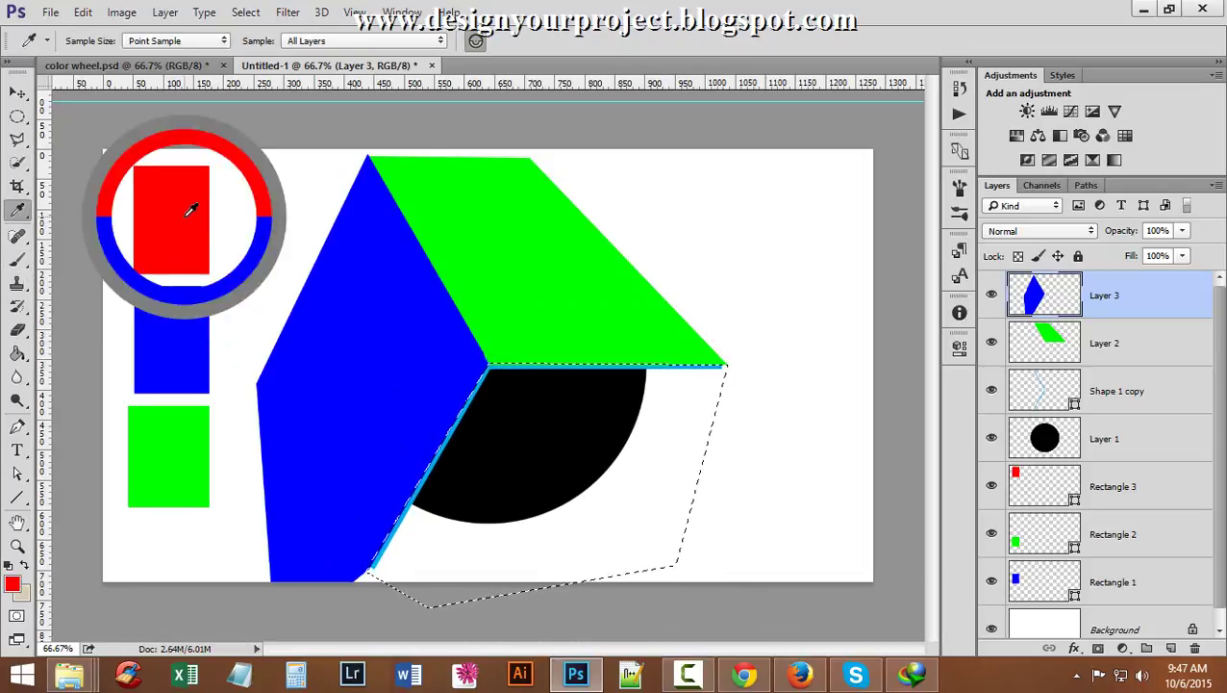
left_click(1171, 648)
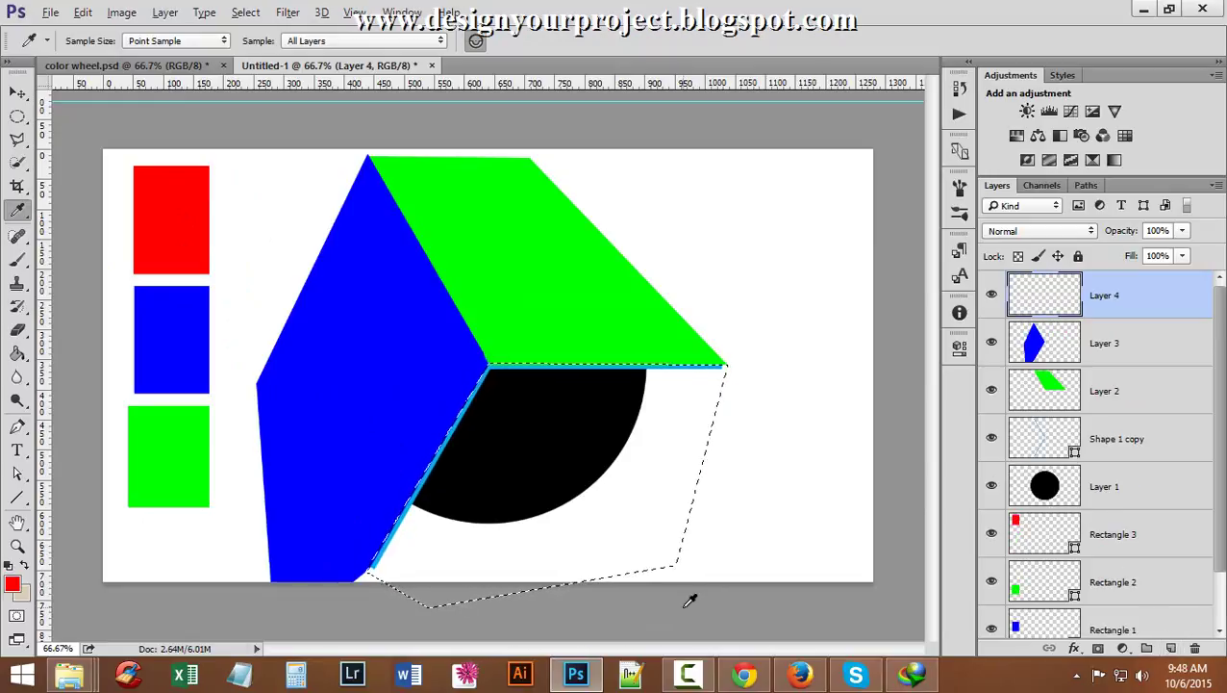
Fill the selected lower-right section with red on the new layer and deselect.
key("alt+BackSpace")
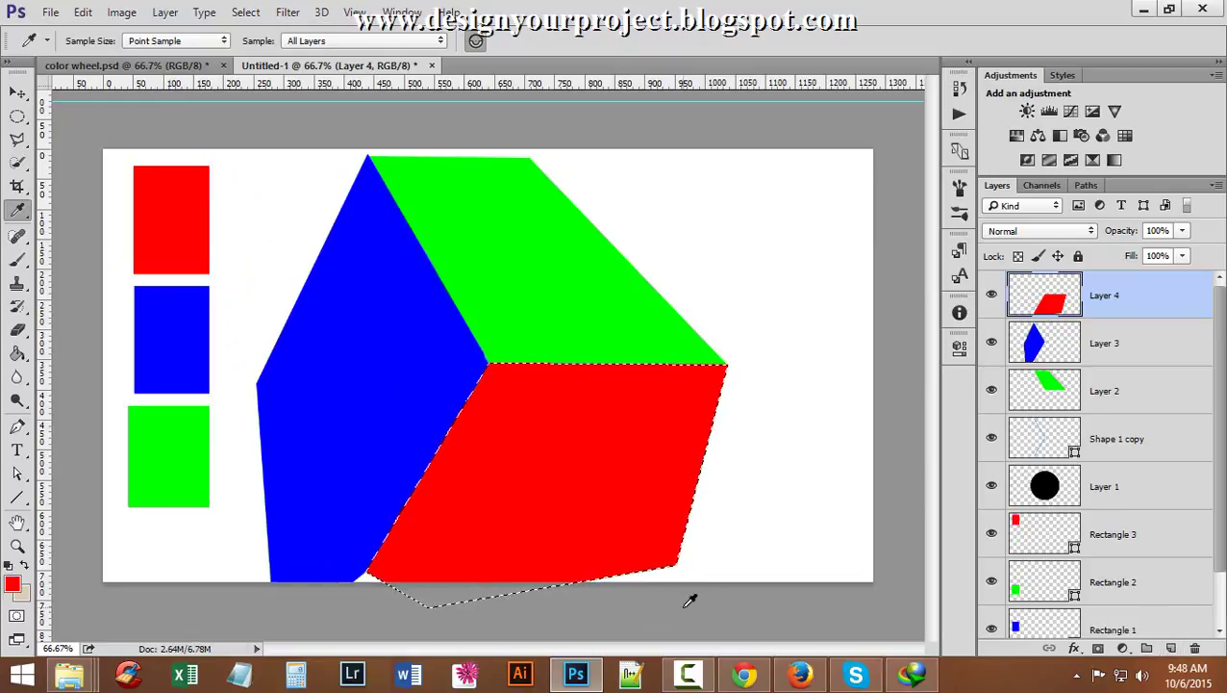
key("ctrl+d")
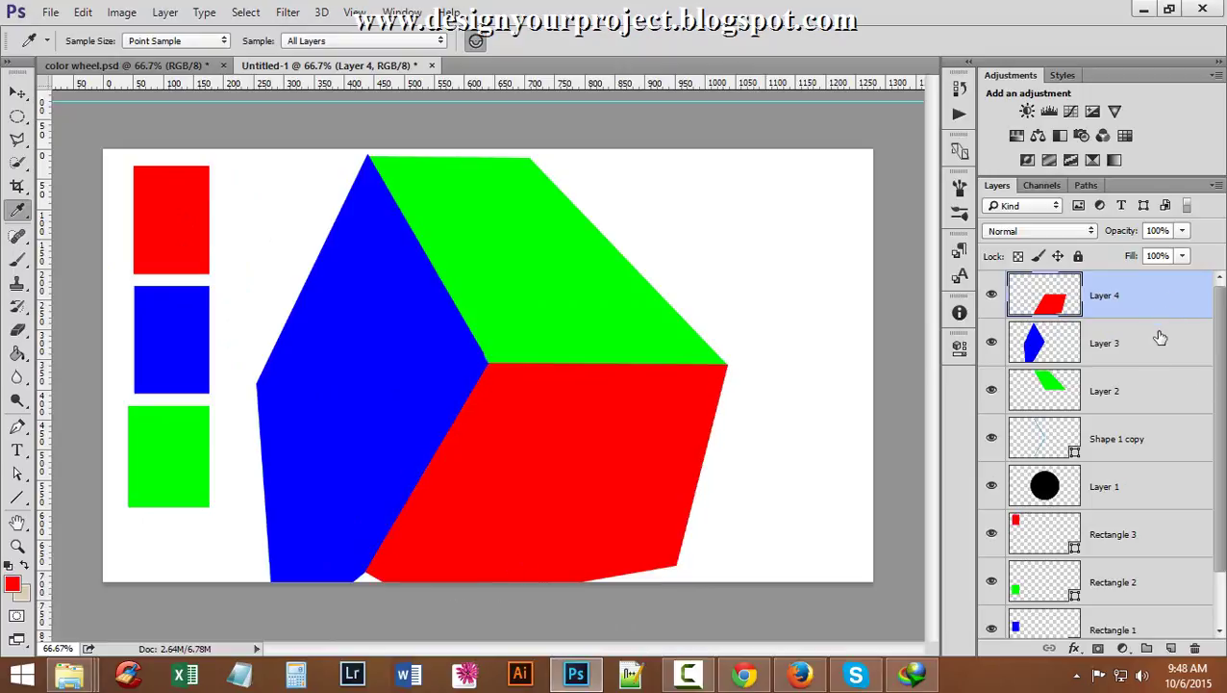
Try to clip the red, blue and green section layers to the line layer directly beneath them.
left_click(1166, 391, "shift")
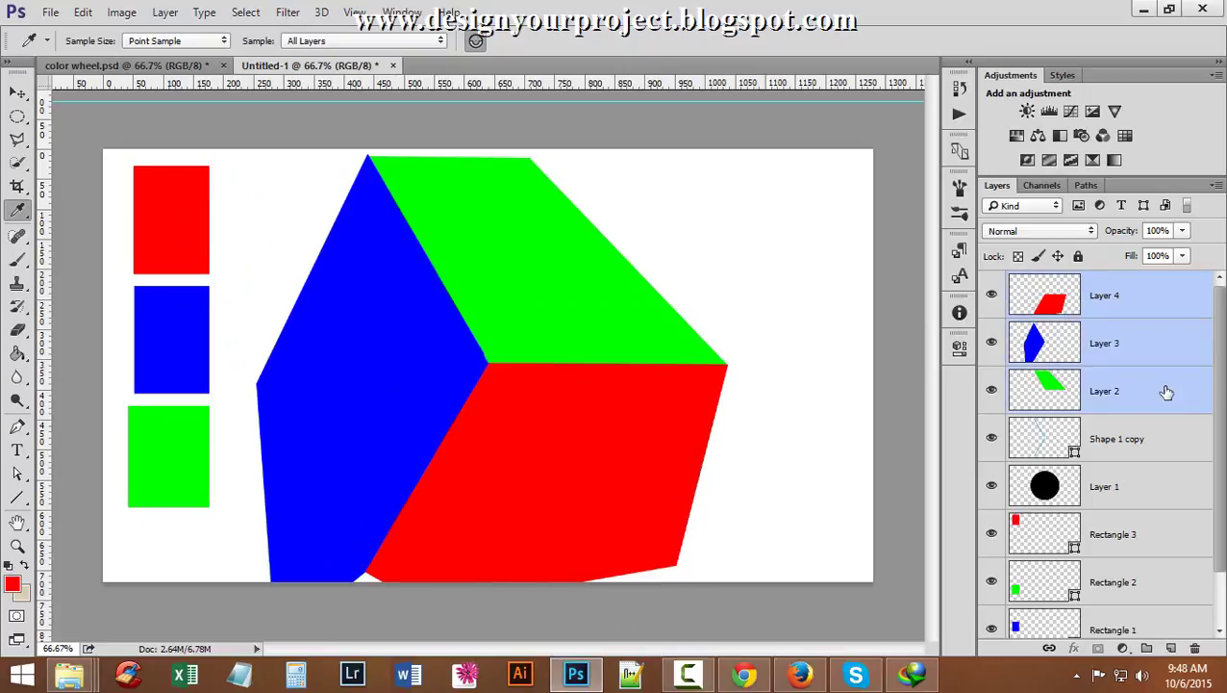
right_click(1155, 300)
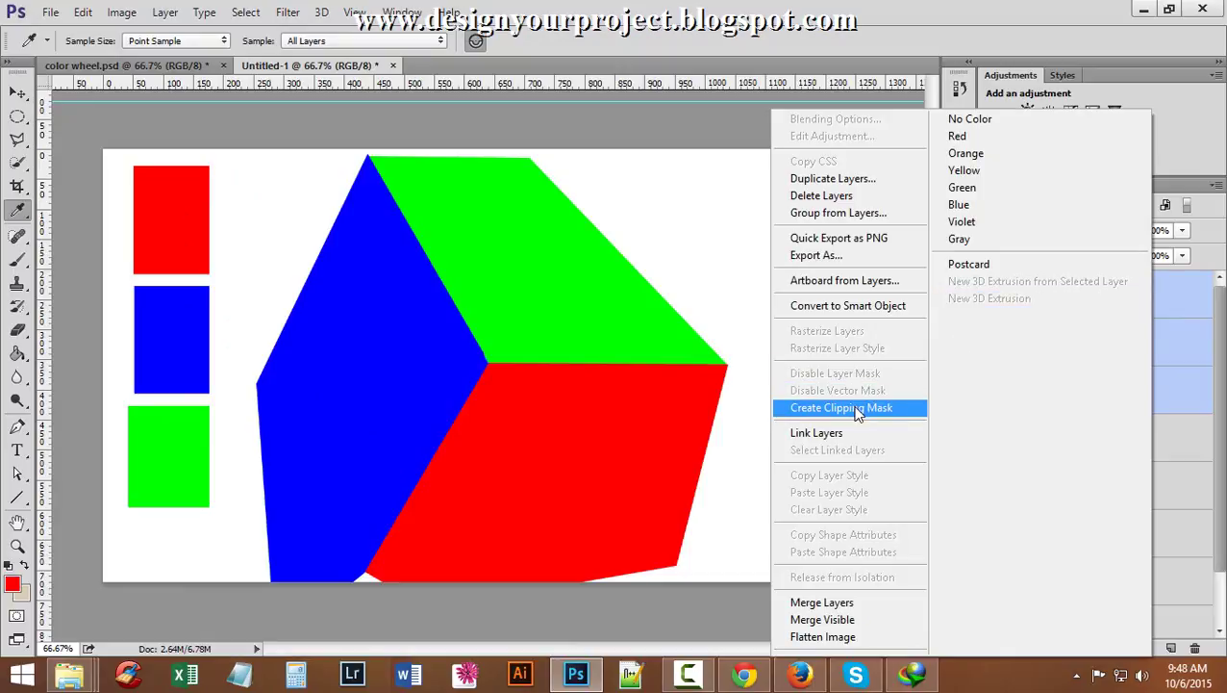
left_click(857, 412)
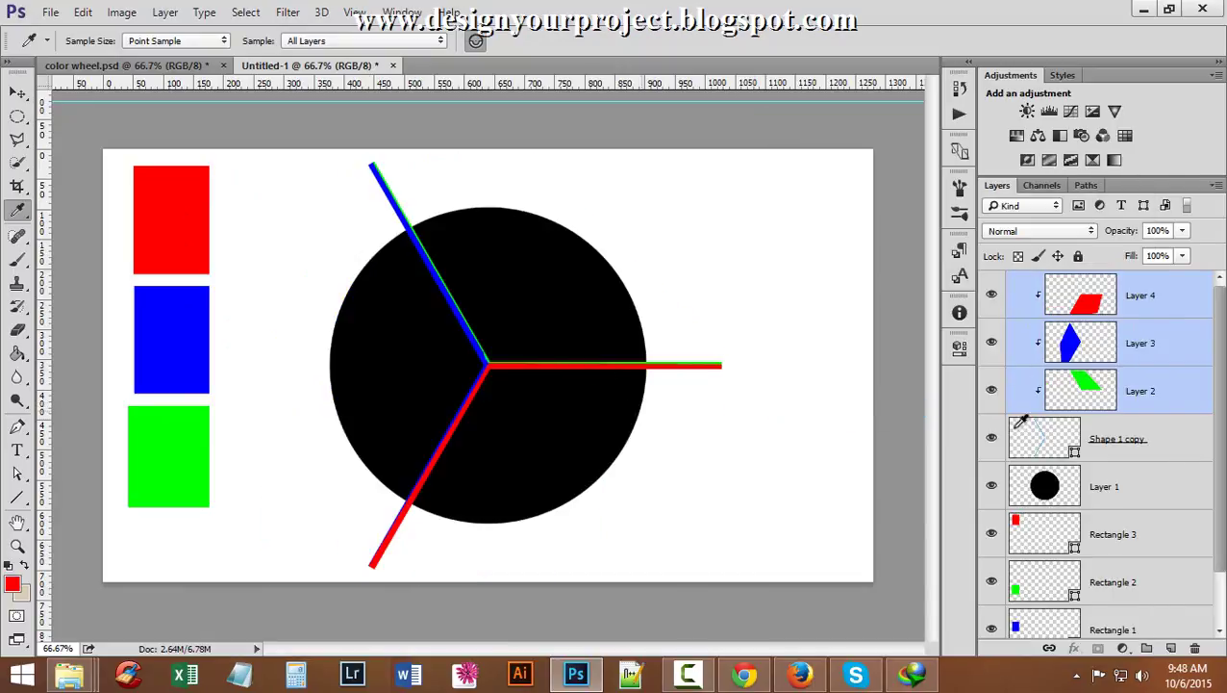
left_click(991, 437)
left_click(992, 437)
Move the Shape 1 copy line layer below the black circle and clip the three coloured section layers to the circle.
left_click_drag(1156, 439, 1106, 473)
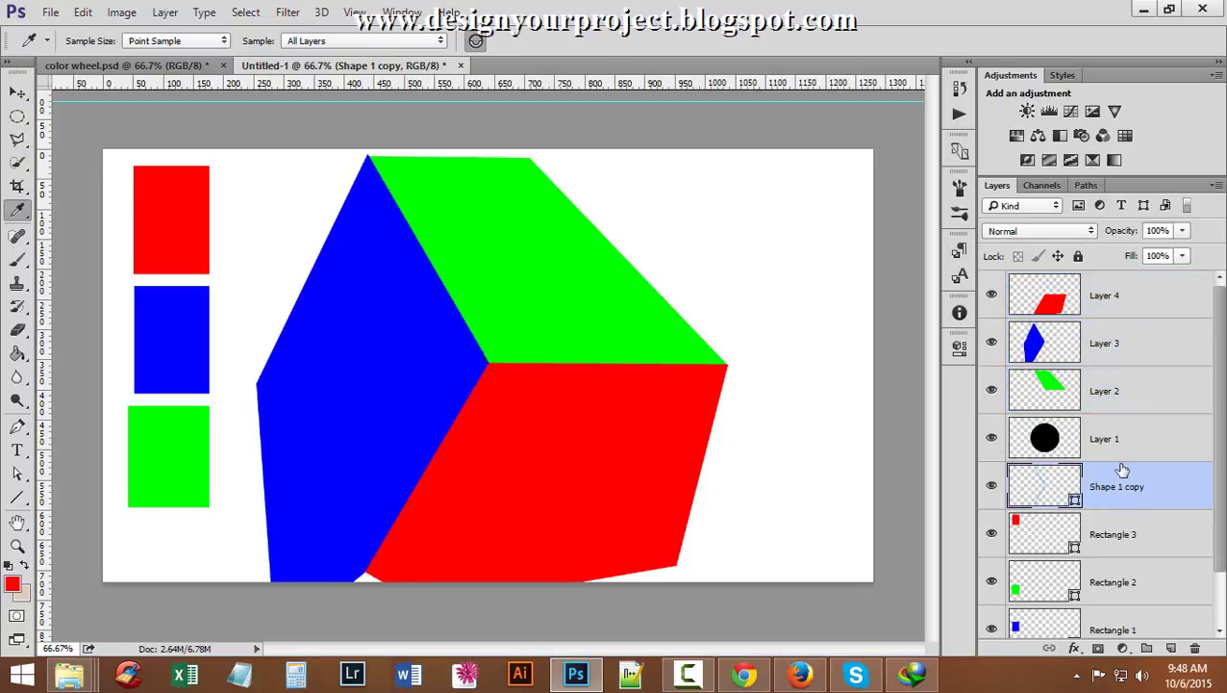
left_click(1156, 396)
left_click(1145, 304, "shift")
right_click(1145, 328)
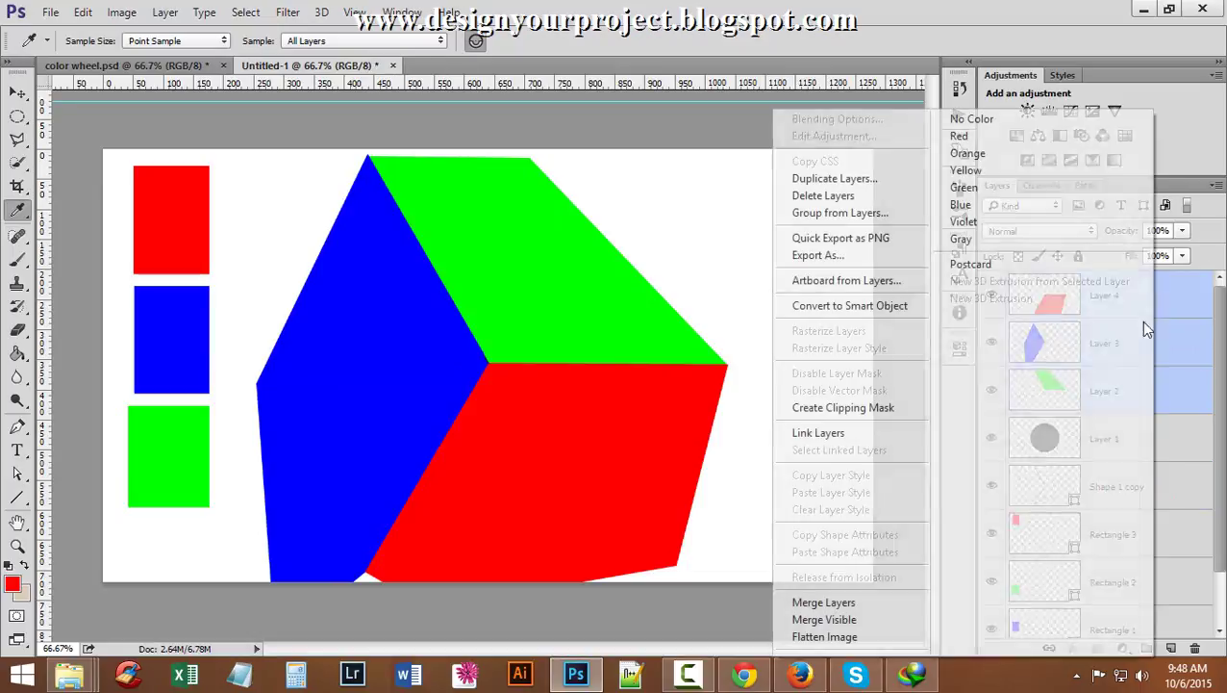
left_click(851, 409)
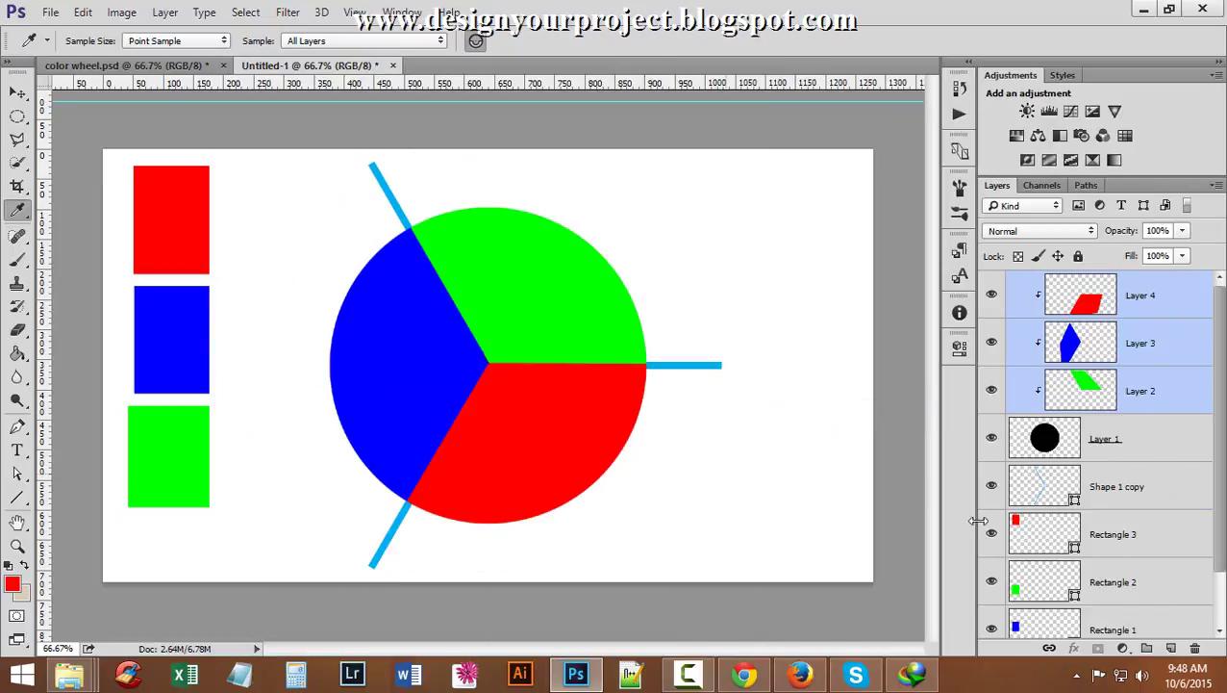
Hide the Shape 1 copy line layer and inspect the point where the wheel's three sections meet.
left_click(992, 486)
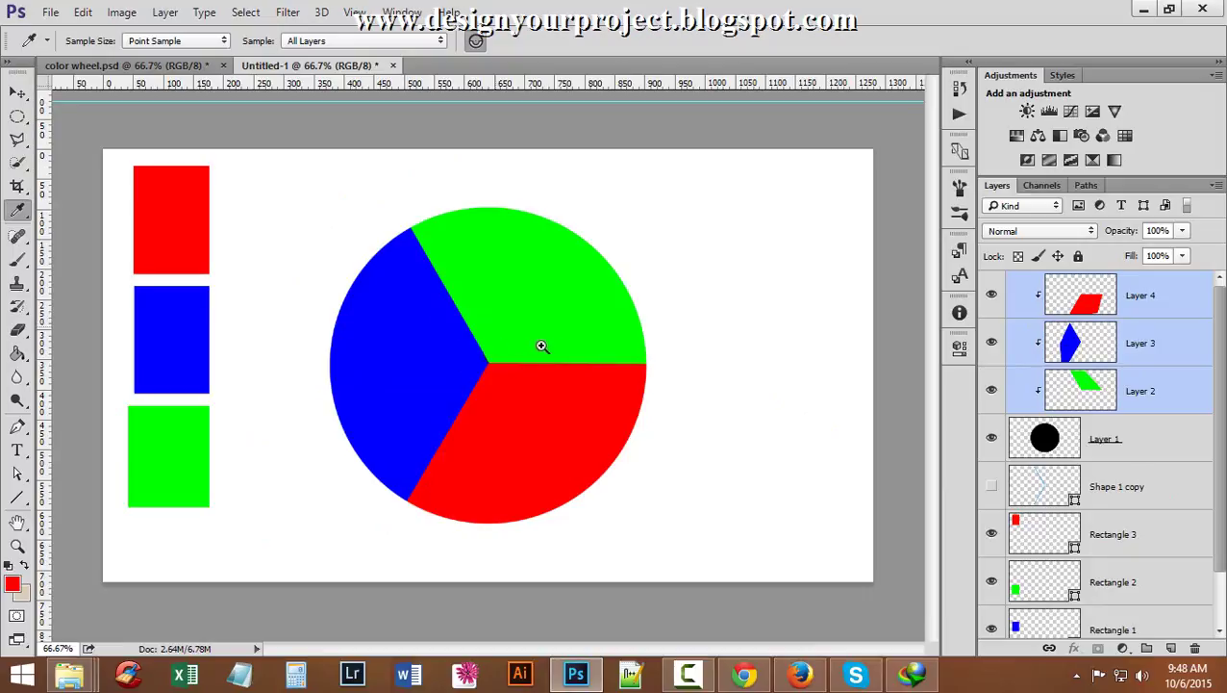
left_click(480, 315, "ctrl")
left_click(480, 315, "ctrl")
left_click(545, 340, "alt")
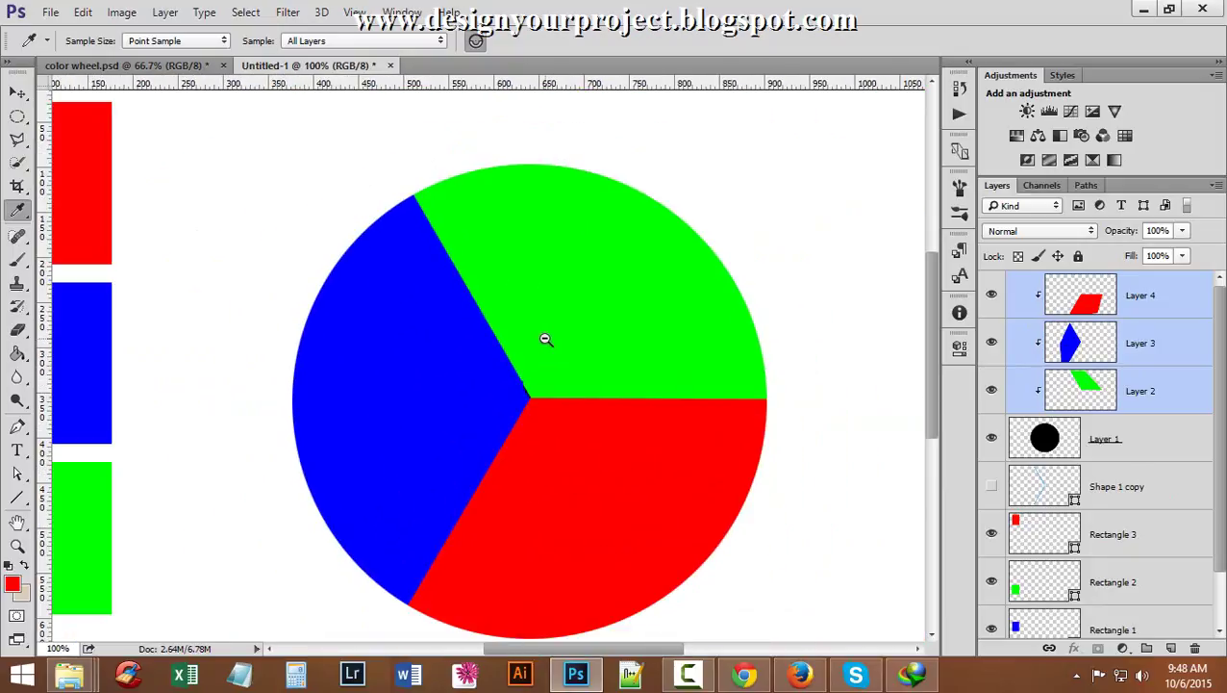
left_click(540, 358, "alt")
left_click(535, 379, "ctrl")
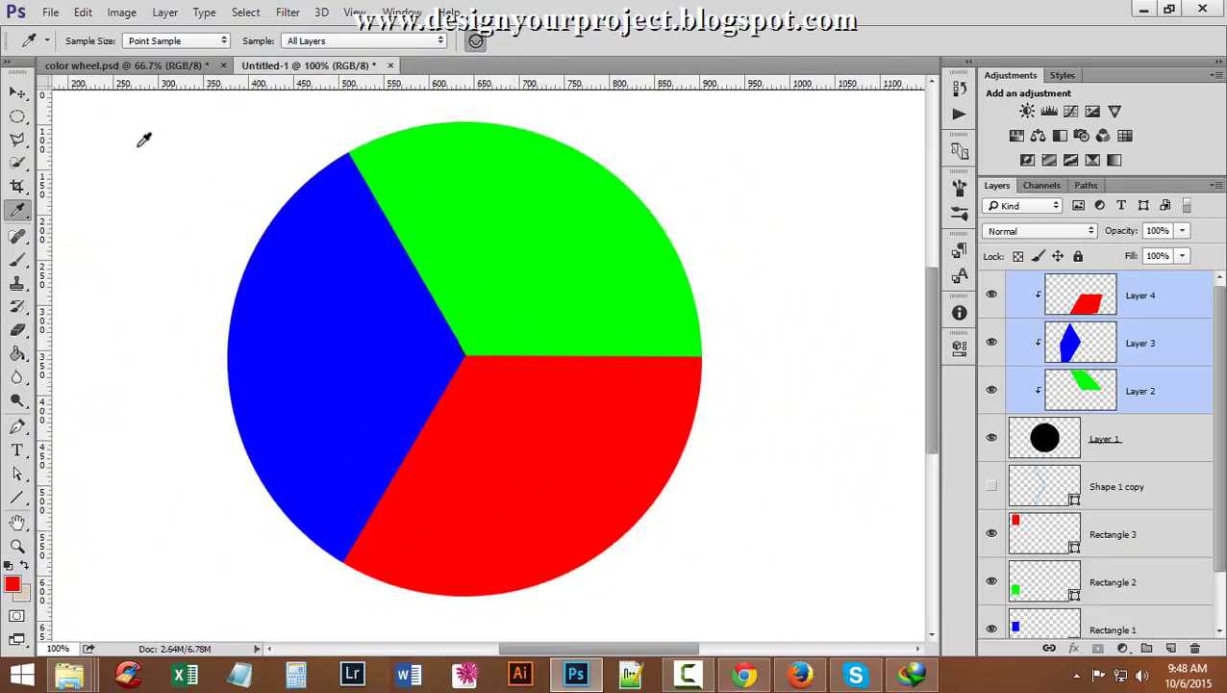
left_click(423, 354, "ctrl")
left_click(540, 362, "alt")
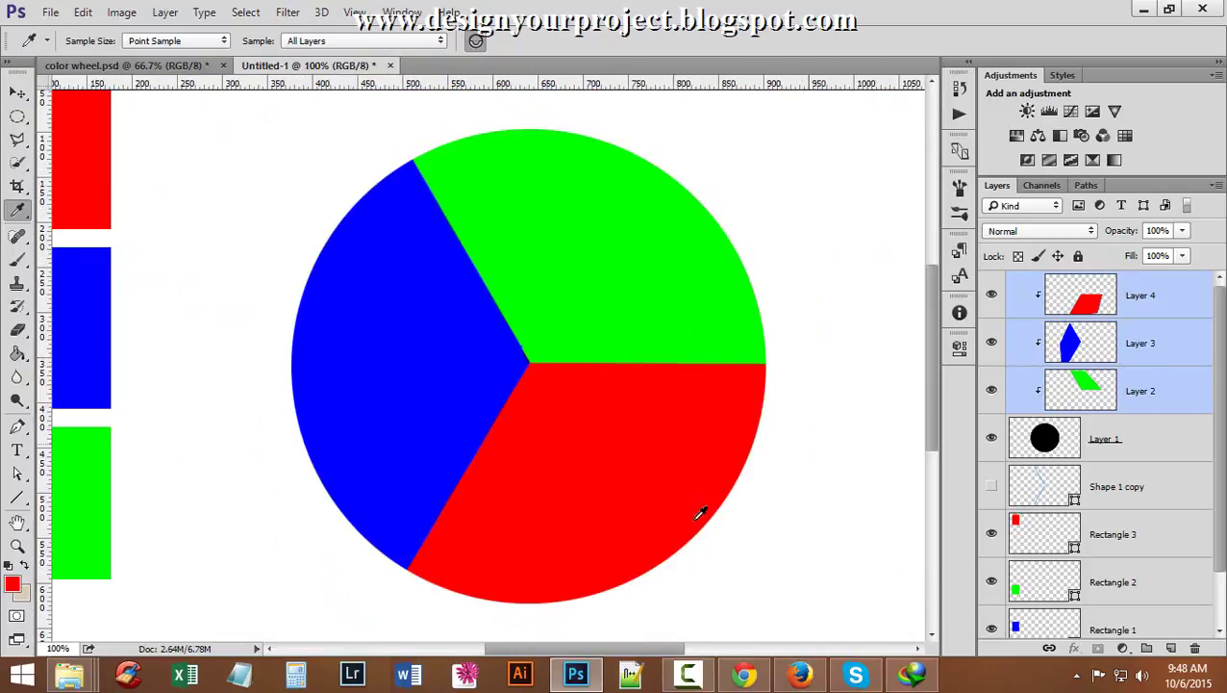
Group the black circle layer together with its three clipped colour layers.
left_click(1133, 458, "shift")
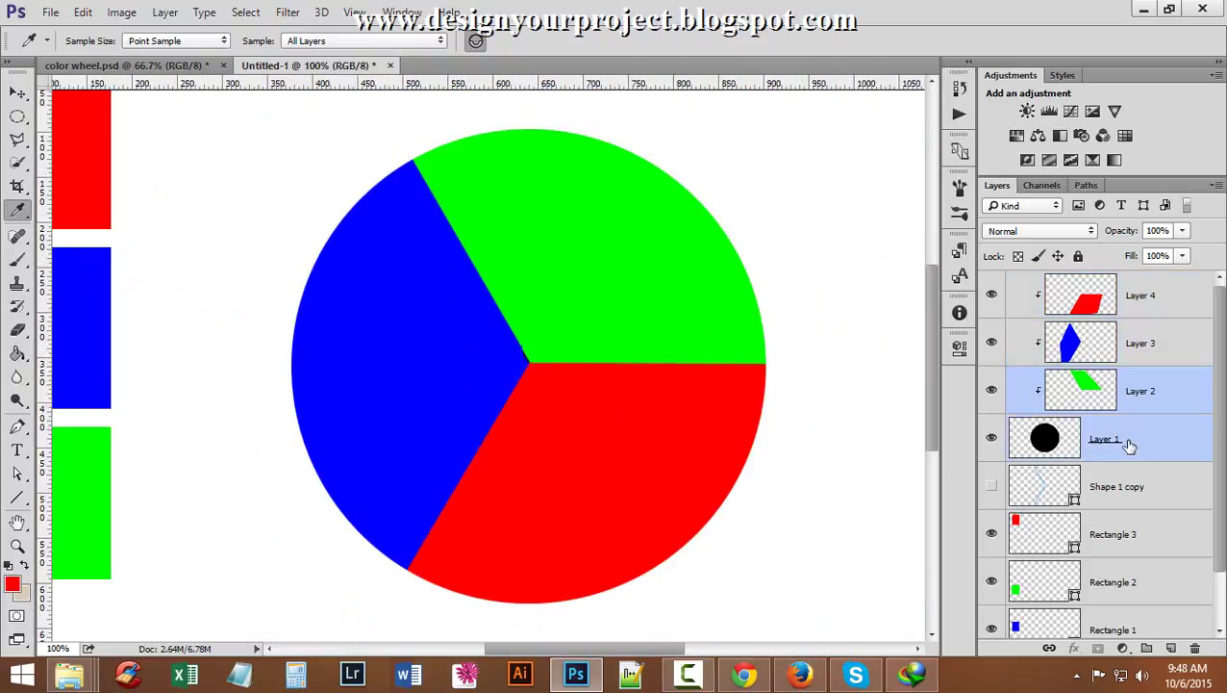
left_click(1160, 304, "ctrl")
left_click(1164, 345, "ctrl")
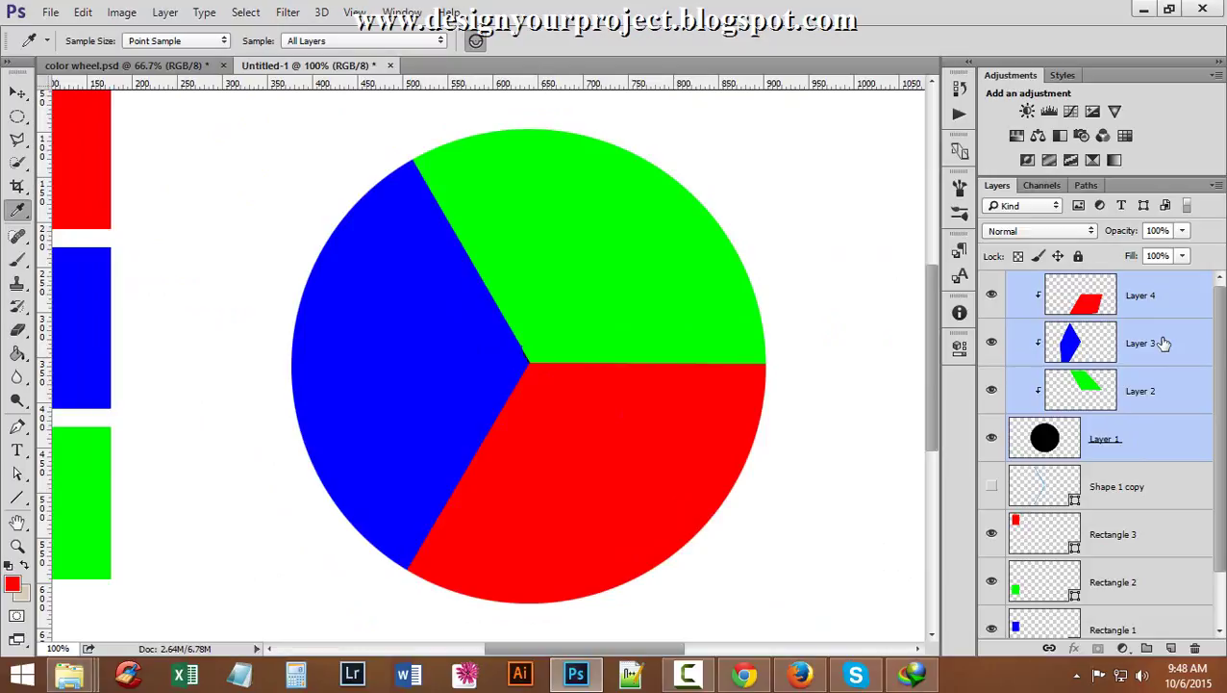
key("ctrl+g")
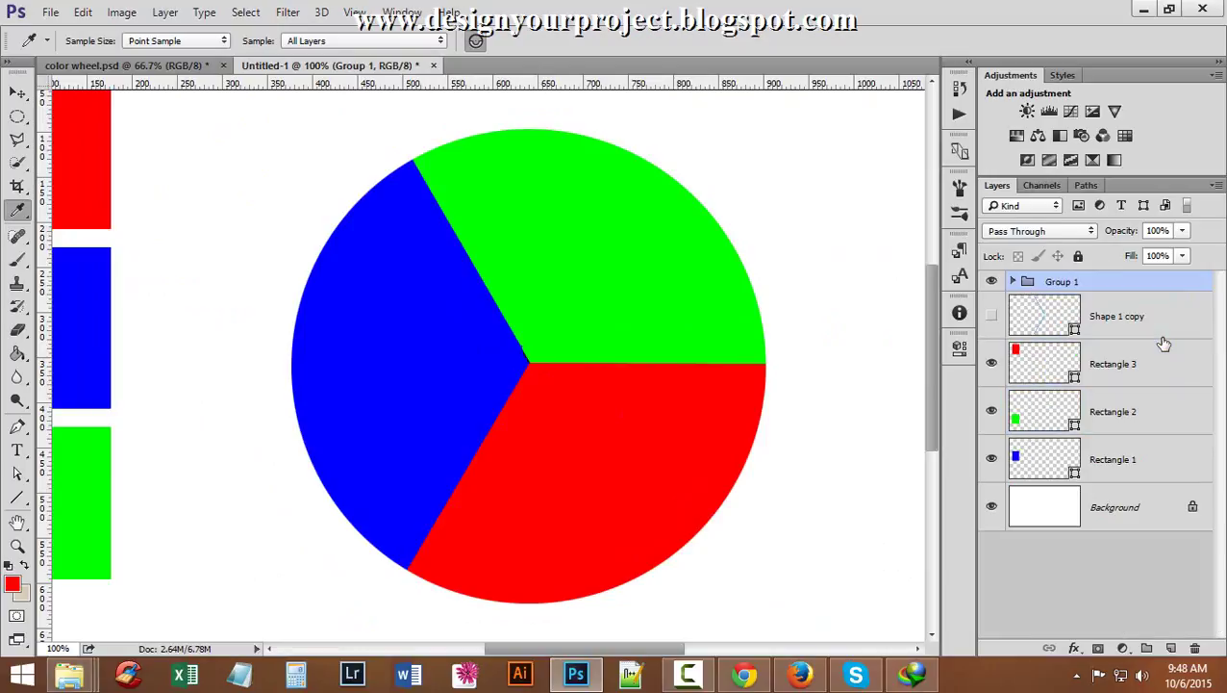
Duplicate the wheel group and merge the copy into a single layer.
key("ctrl+j")
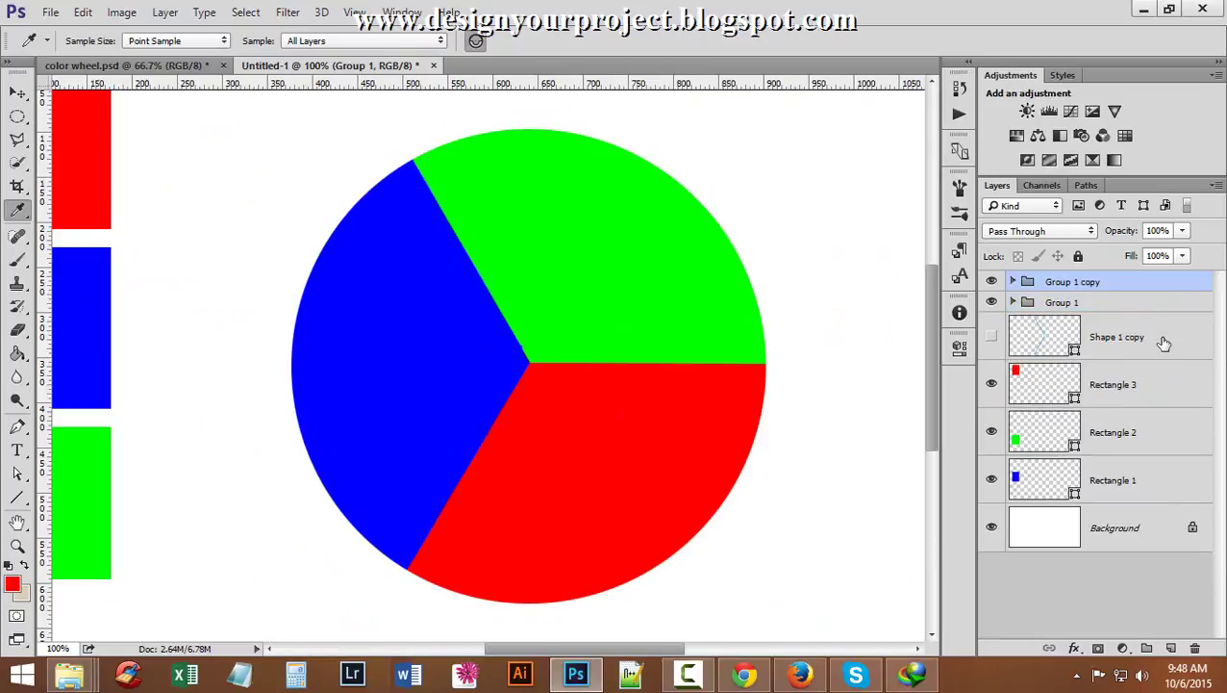
right_click(1125, 289)
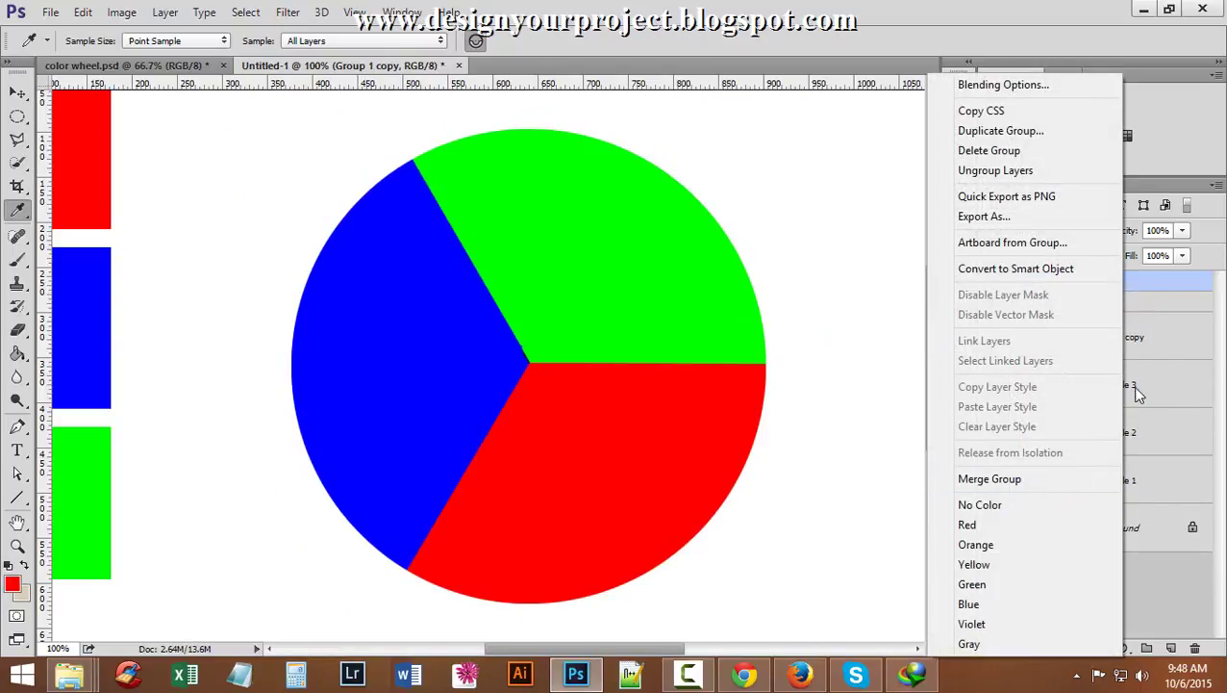
left_click(1185, 293)
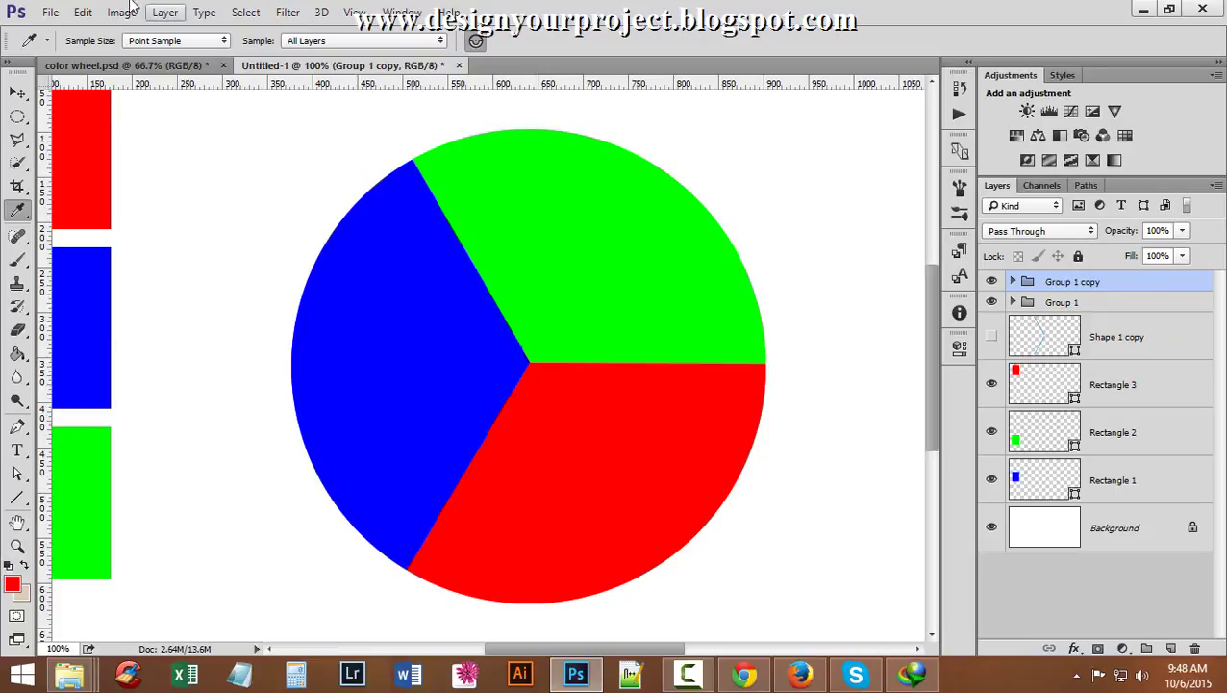
left_click(165, 12)
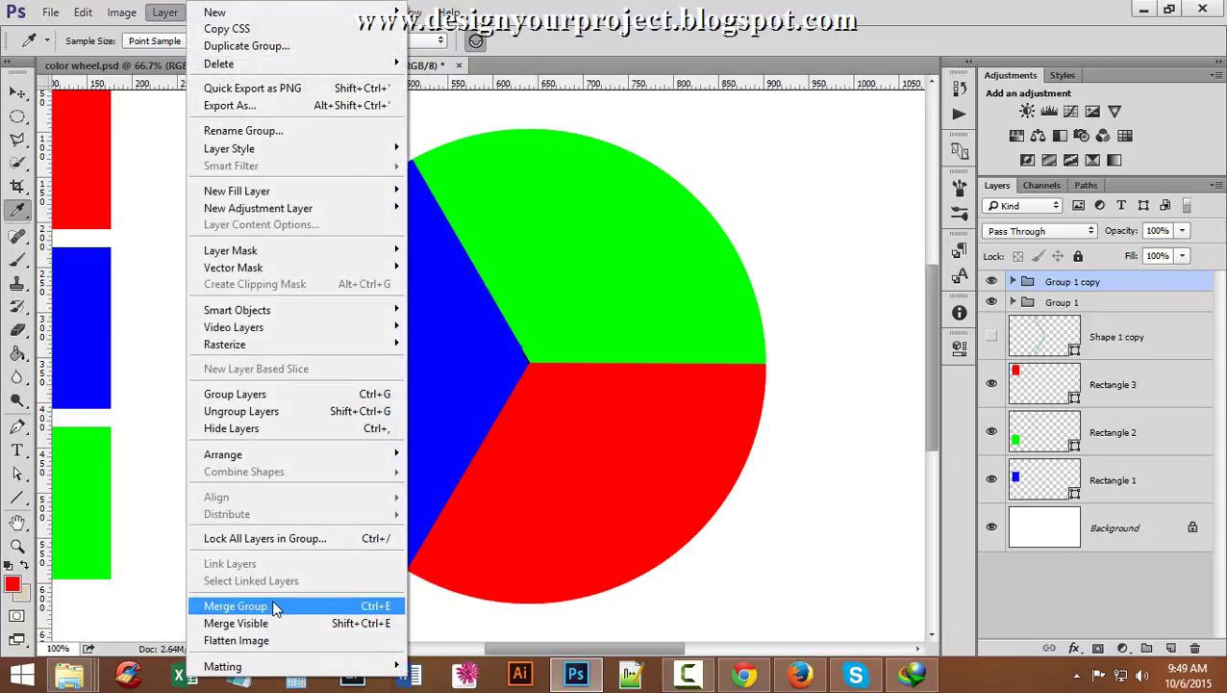
left_click(236, 606)
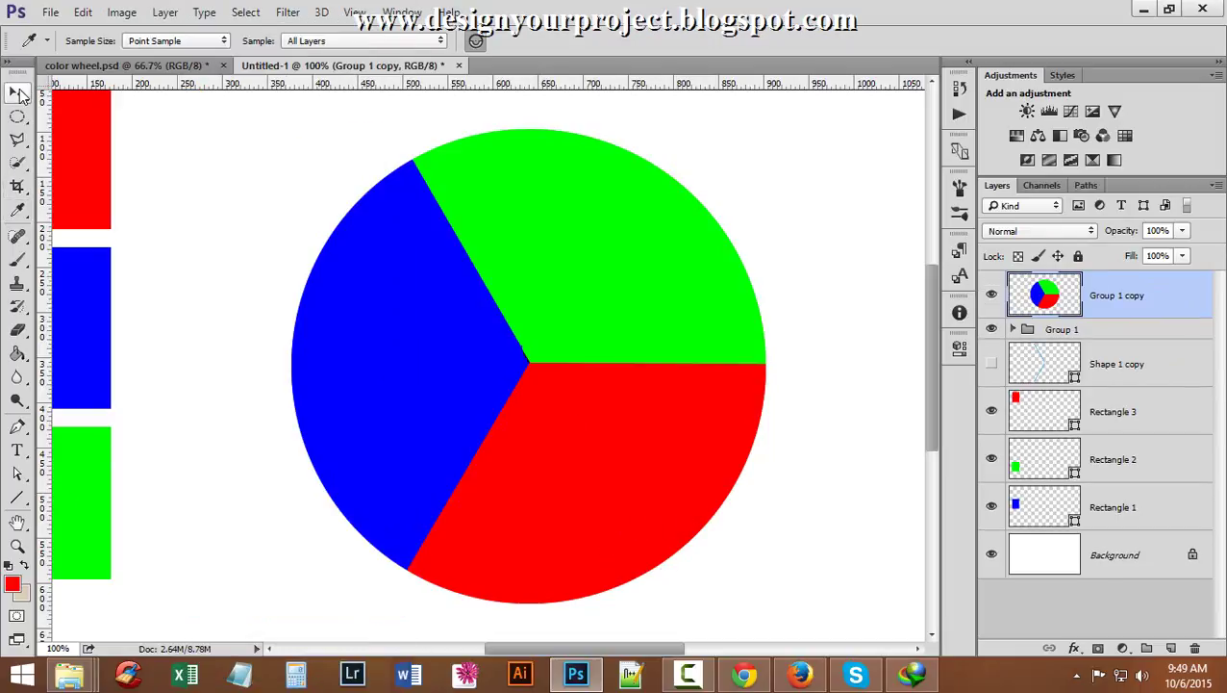
Duplicate the merged wheel layer and rotate the new copy by 60 degrees.
left_click(17, 92)
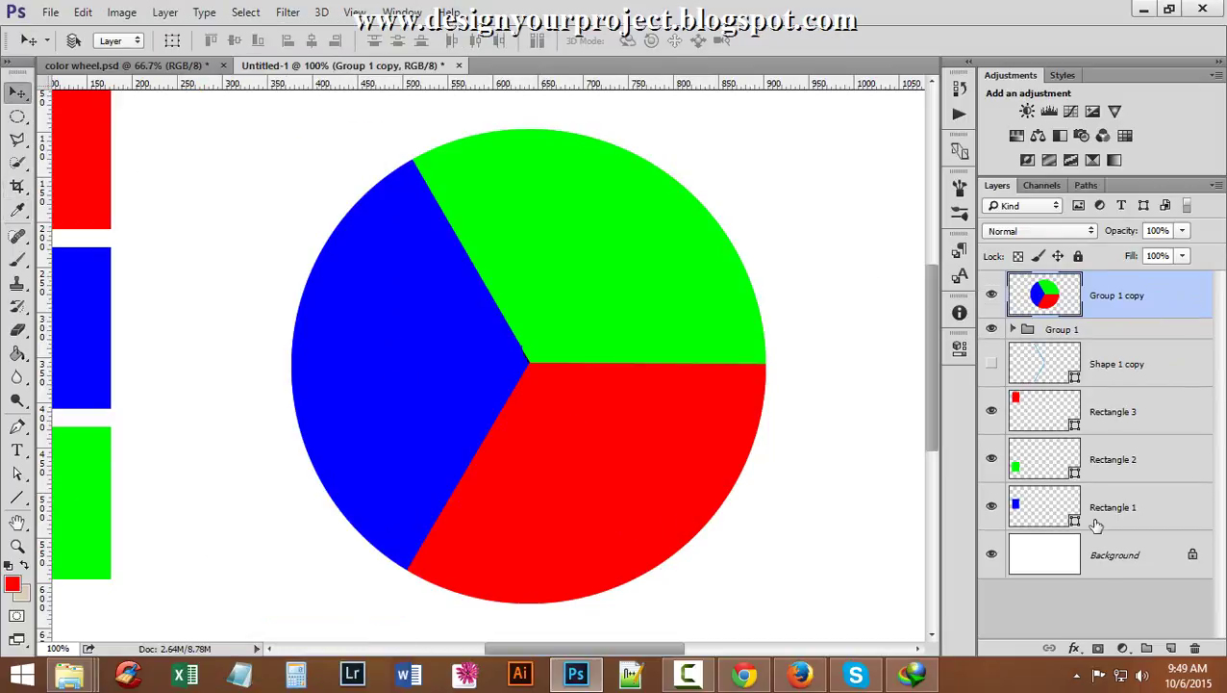
key("ctrl+j")
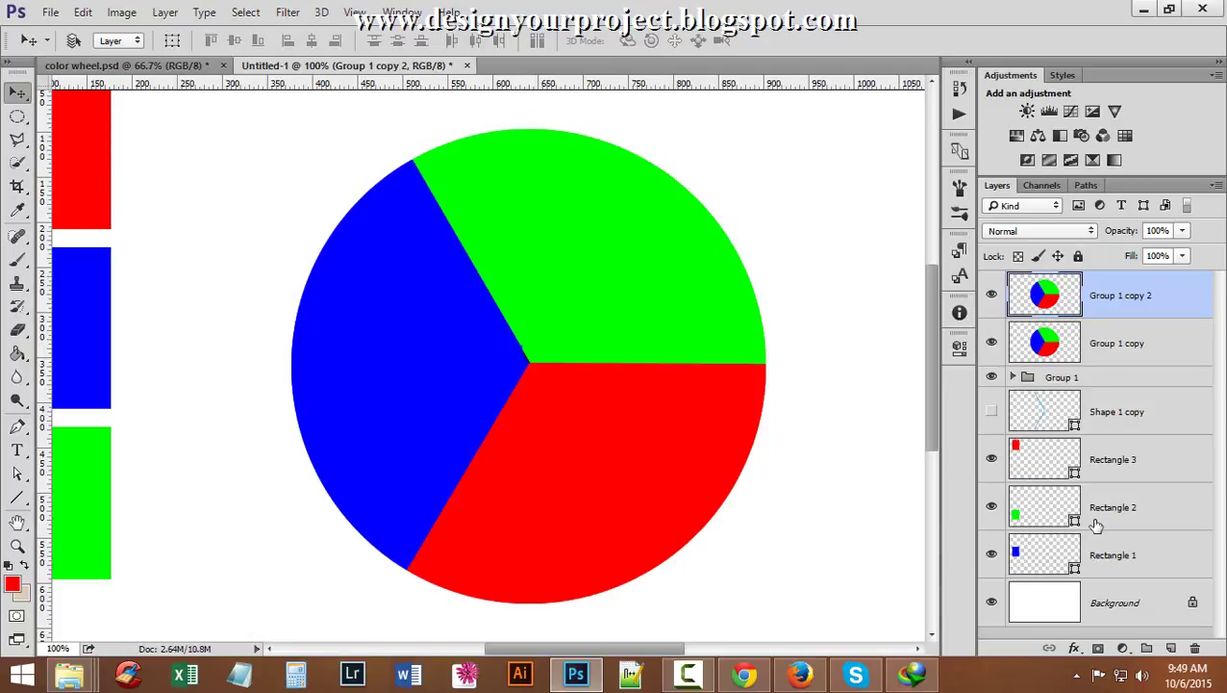
key("ctrl+t")
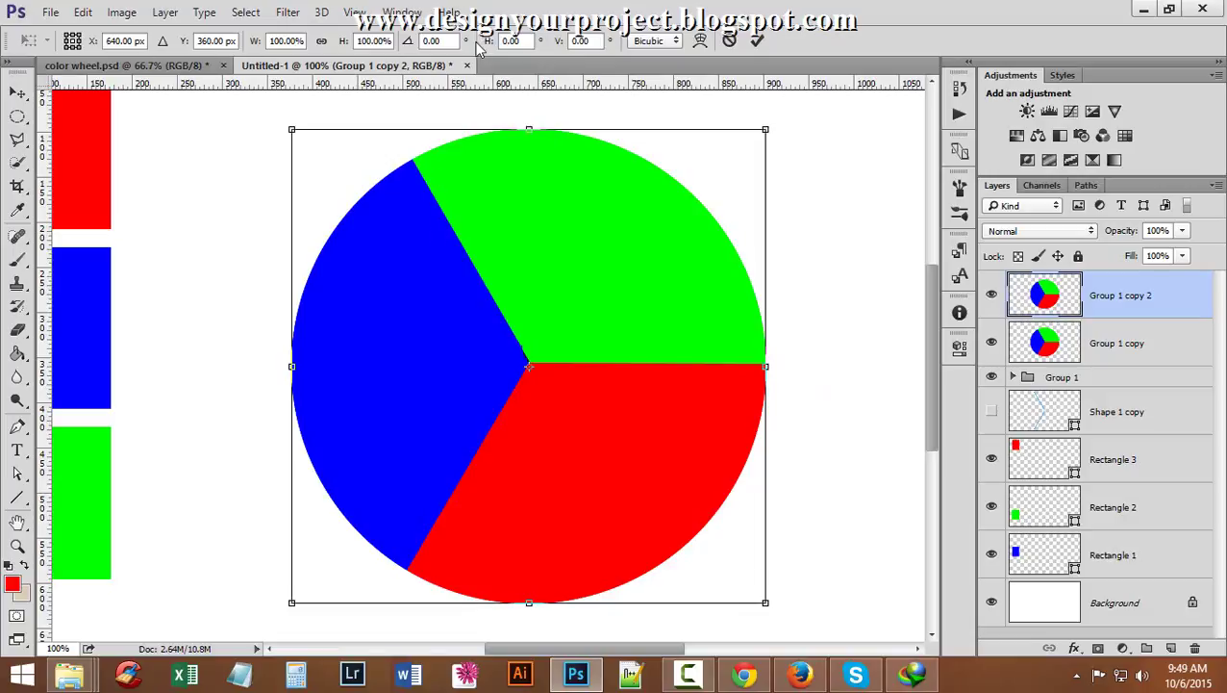
left_click_drag(446, 40, 347, 47)
type("60")
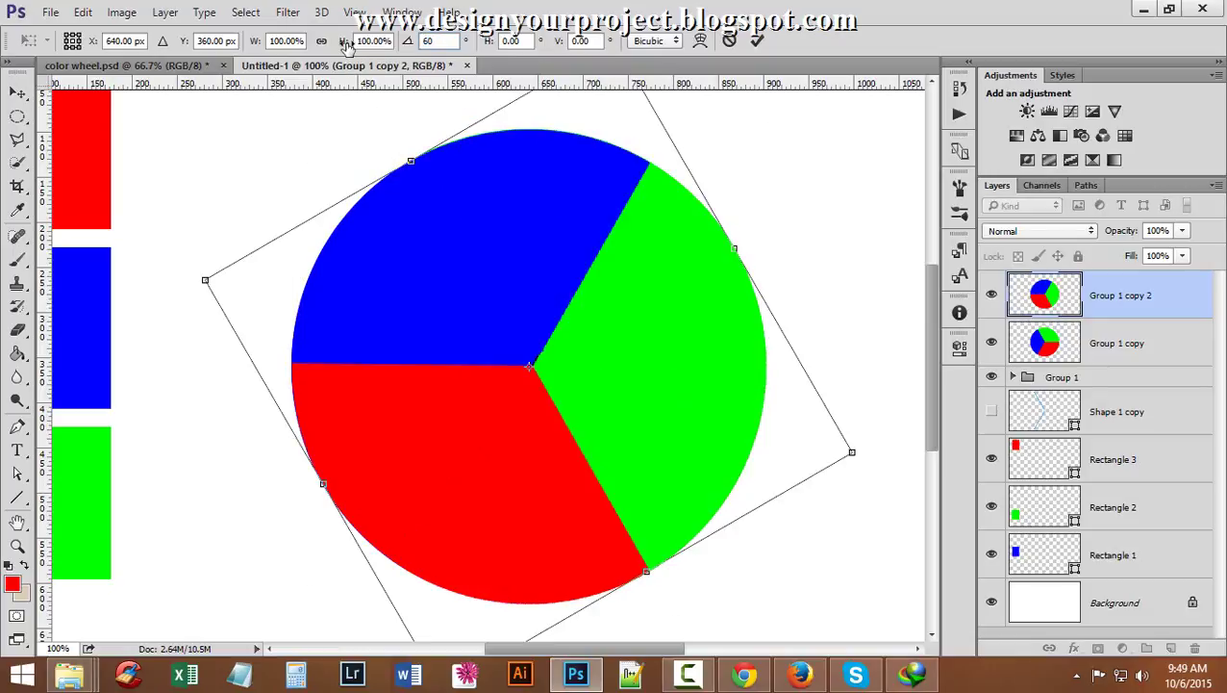
left_click(759, 40)
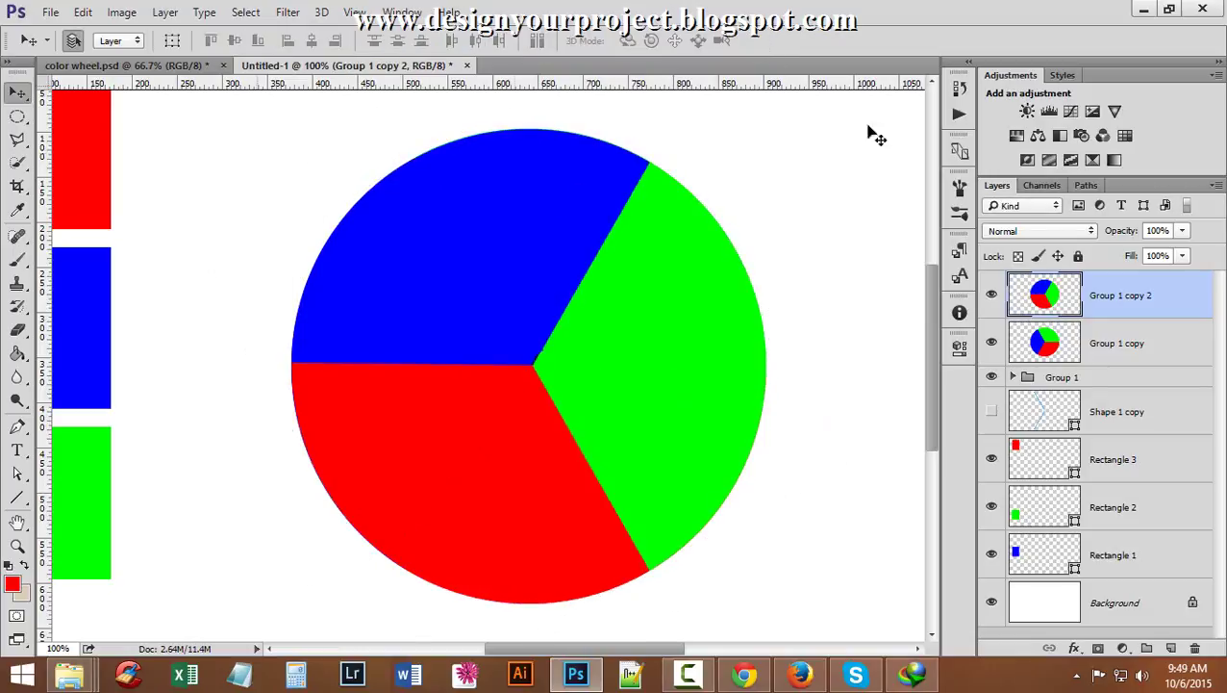
Set the rotated wheel's blend mode to Lighten and inspect the blended sections at the centre.
left_click(1053, 230)
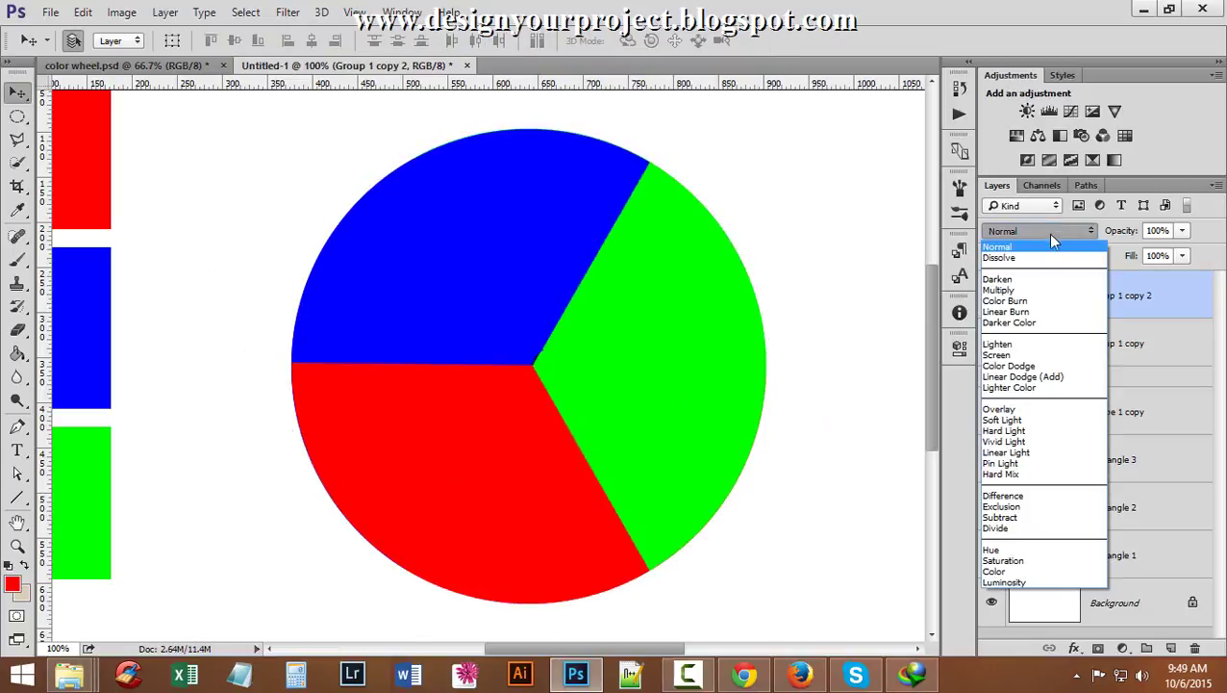
left_click(1058, 353)
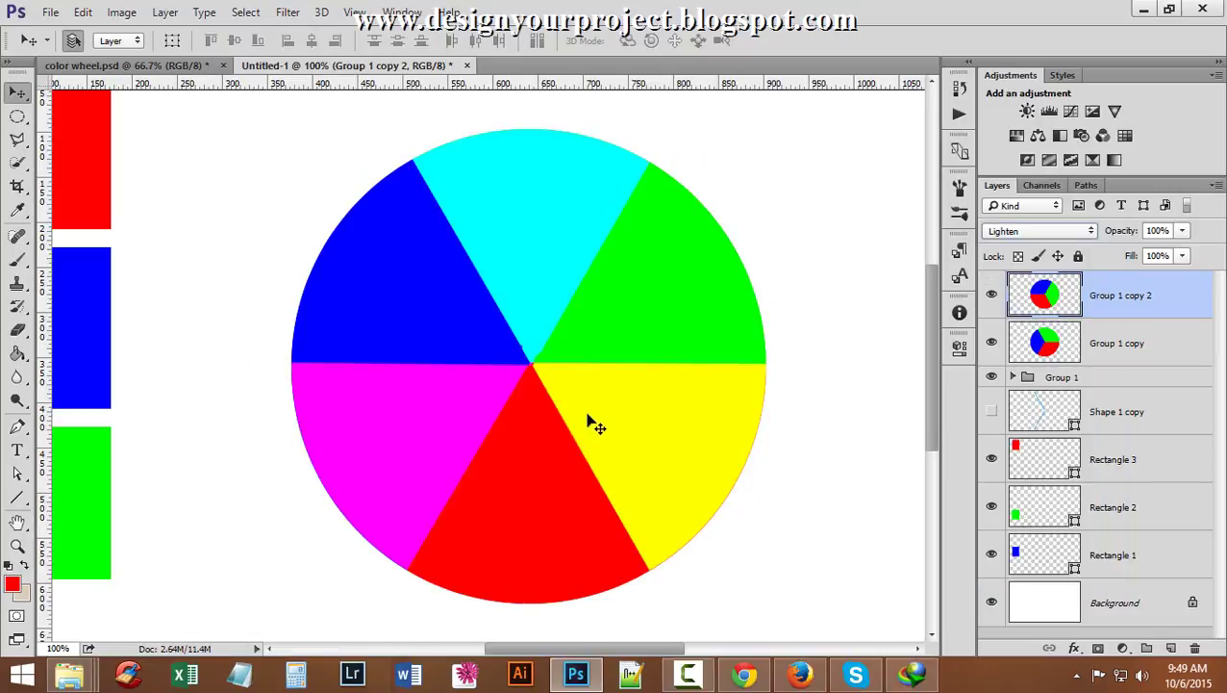
left_click(565, 328, "ctrl")
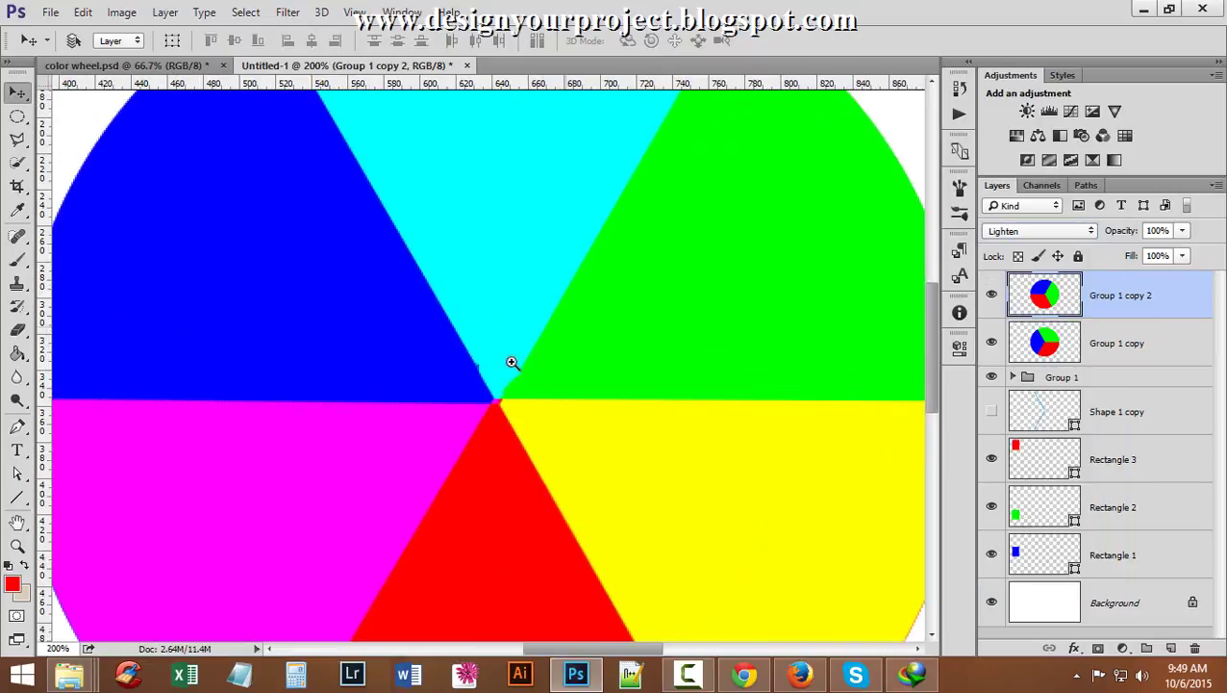
left_click(559, 390, "alt")
Duplicate the unrotated Group 1 copy layer and merge the duplicate with the rotated Lighten wheel.
left_click(1150, 344)
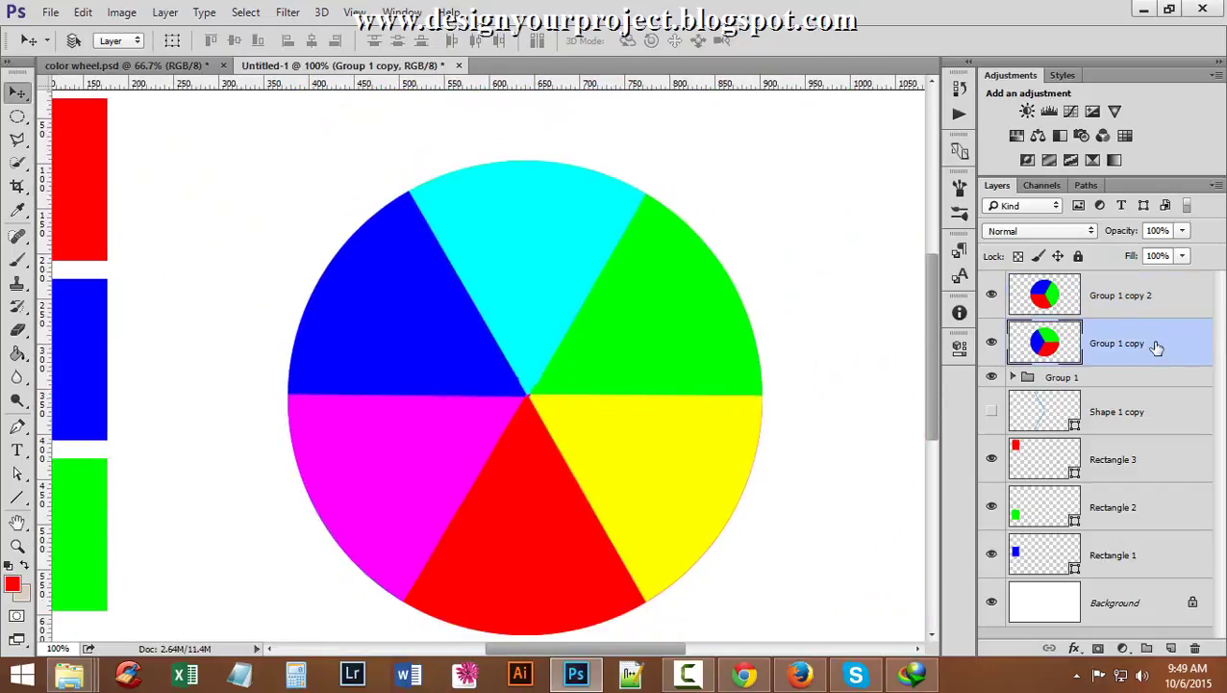
key("ctrl+j")
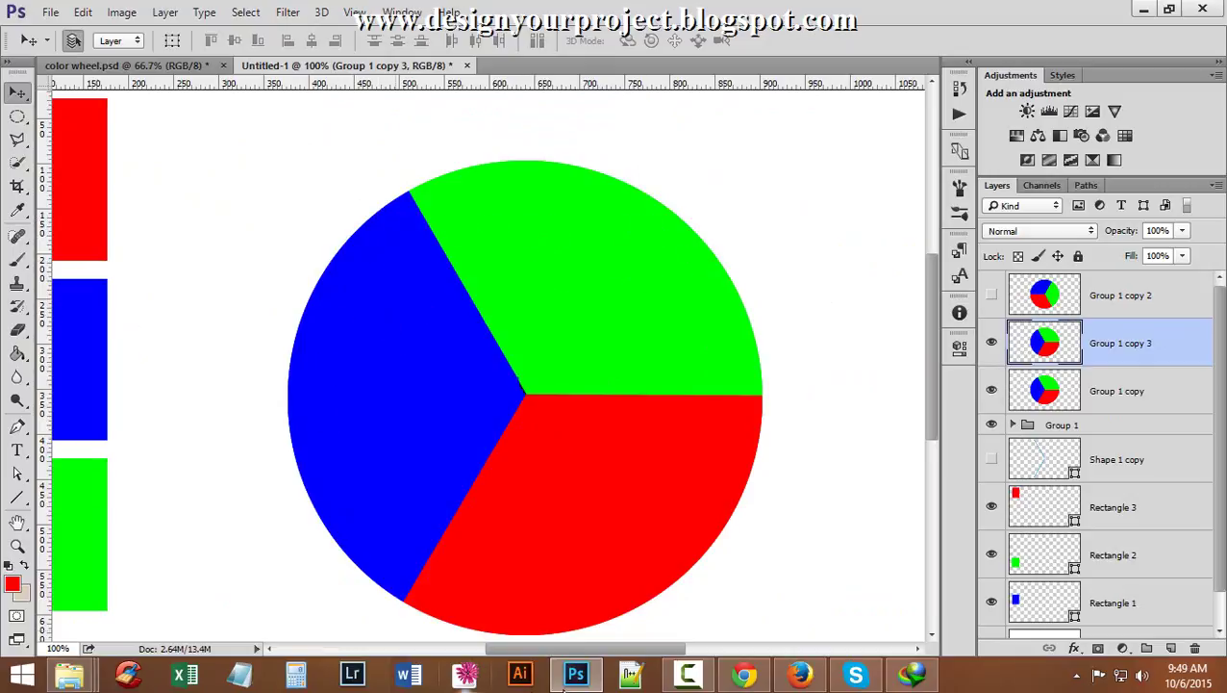
left_click(991, 294)
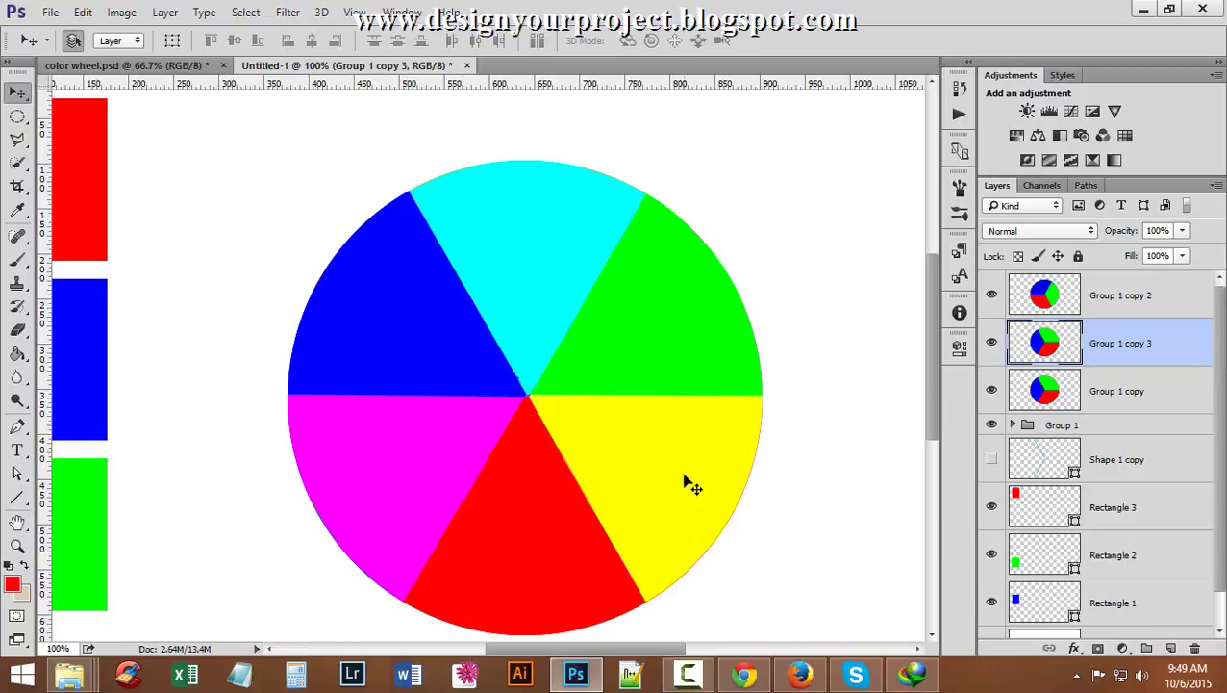
left_click(1153, 306, "shift")
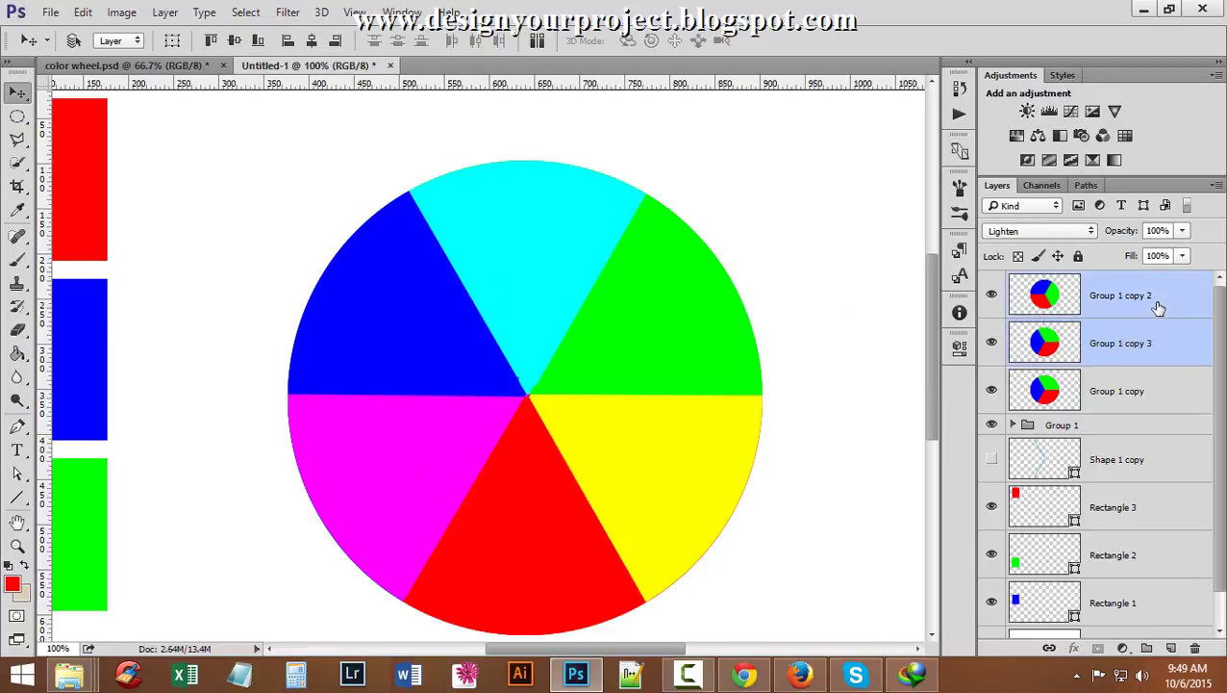
key("ctrl+e")
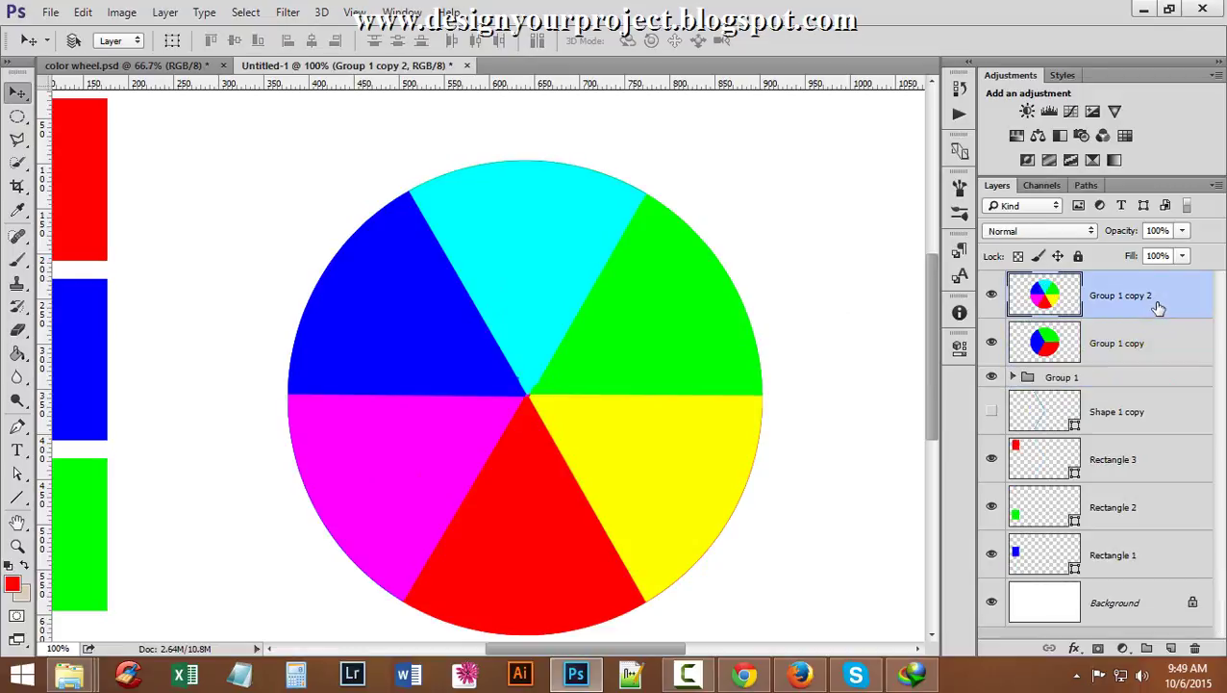
Duplicate the merged six-colour wheel layer, Group 1 copy 2, twice.
left_click(991, 296)
left_click(994, 298)
key("ctrl+j")
key("ctrl+j")
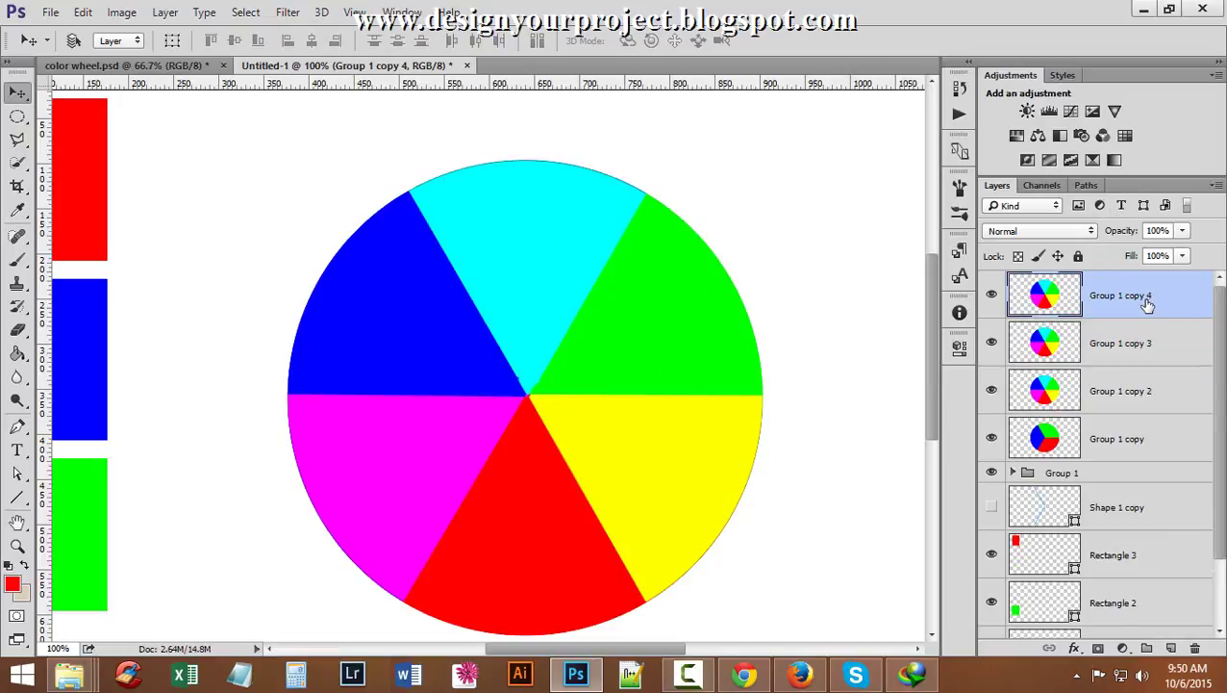
Rotate the topmost wheel copy by 30 degrees.
key("ctrl+t")
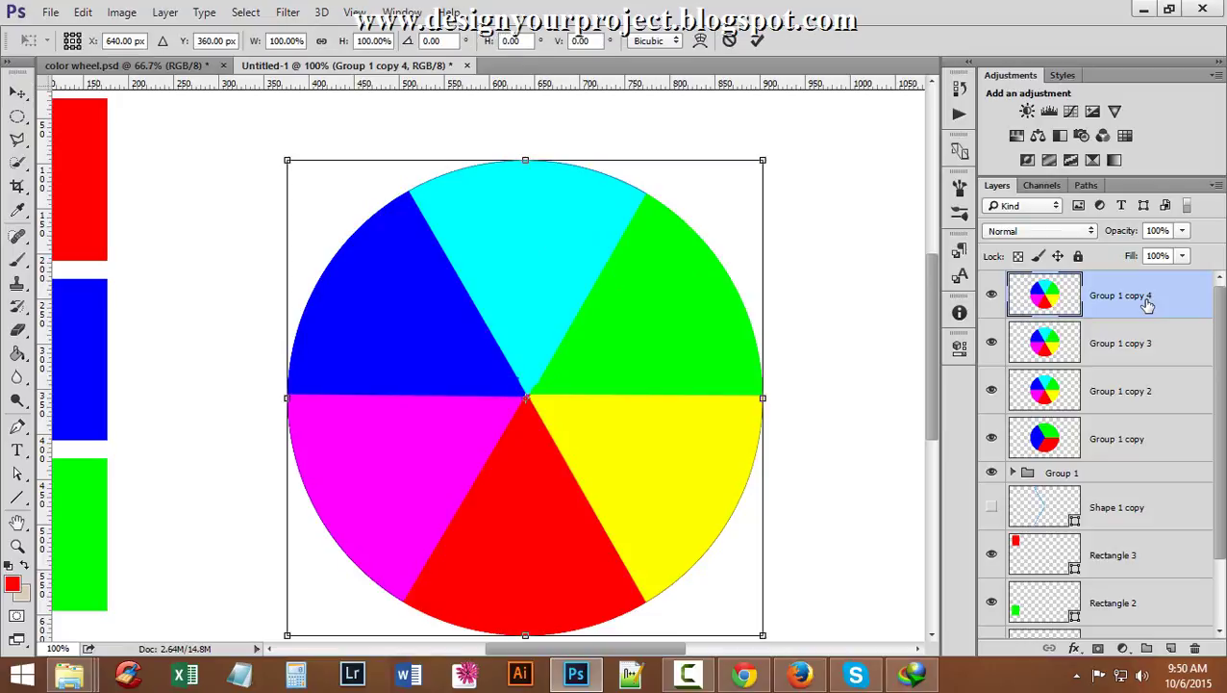
left_click(450, 42)
type("30")
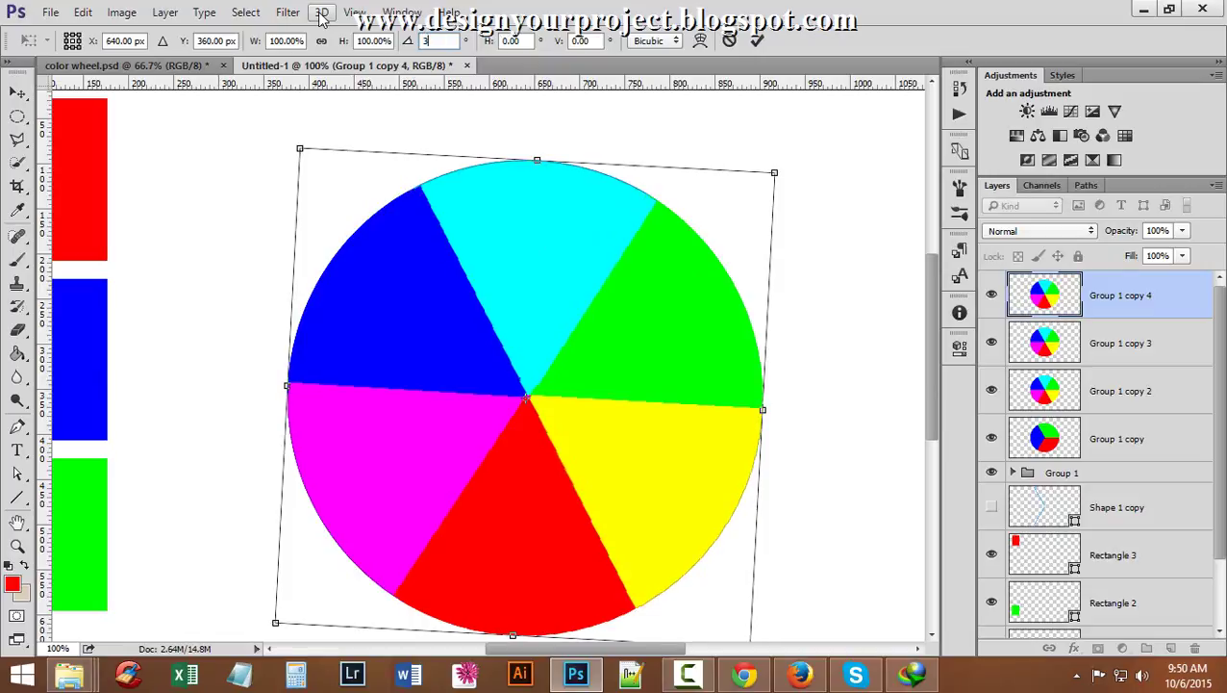
left_click(757, 40)
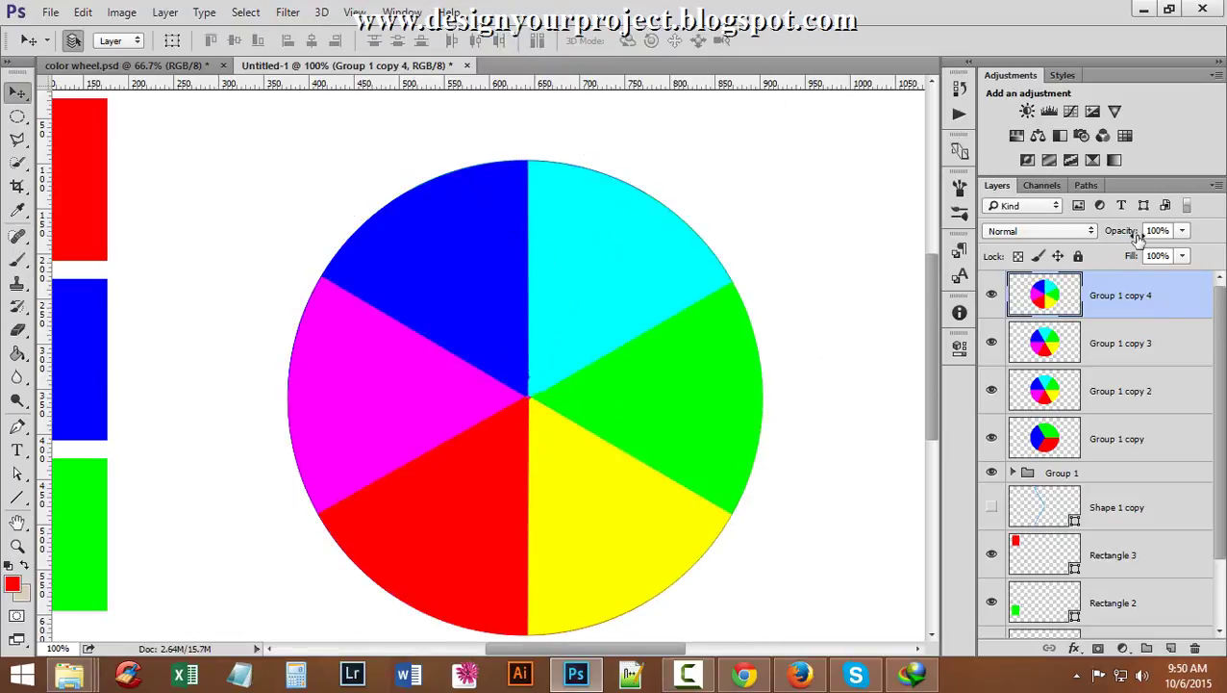
Lower the rotated wheel's opacity to 50% and inspect the blended sections around the centre.
left_click_drag(1141, 240, 1101, 243)
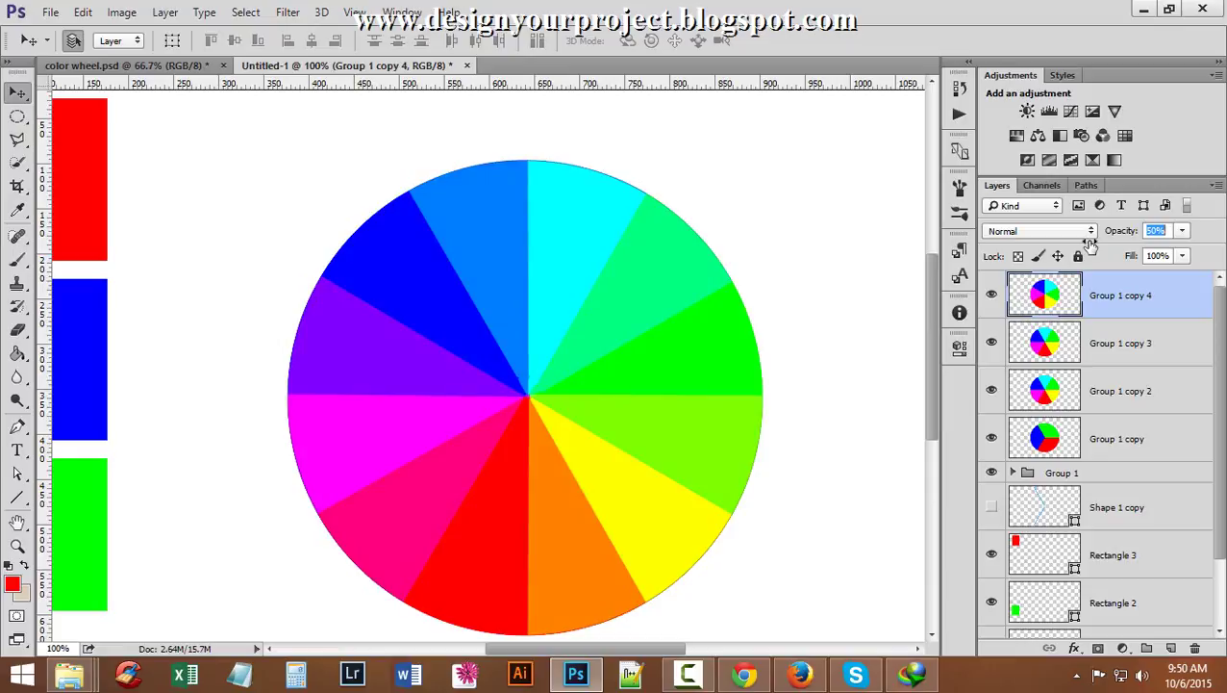
left_click(577, 270, "ctrl")
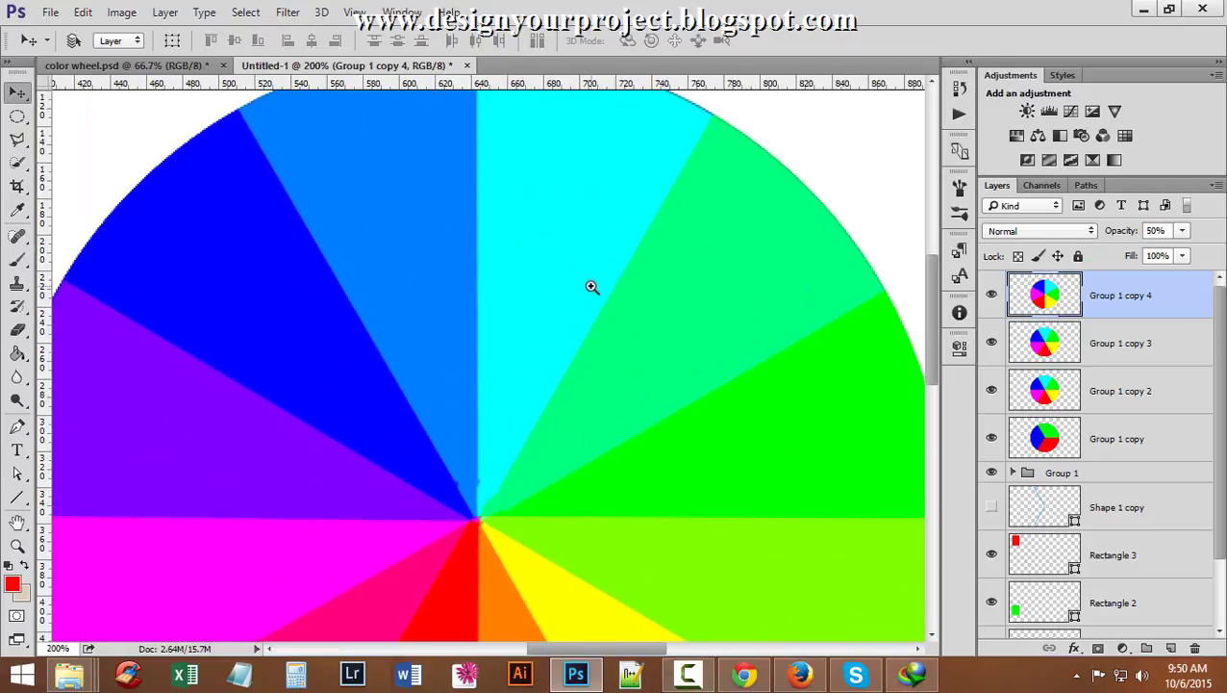
left_click(591, 287, "ctrl+alt")
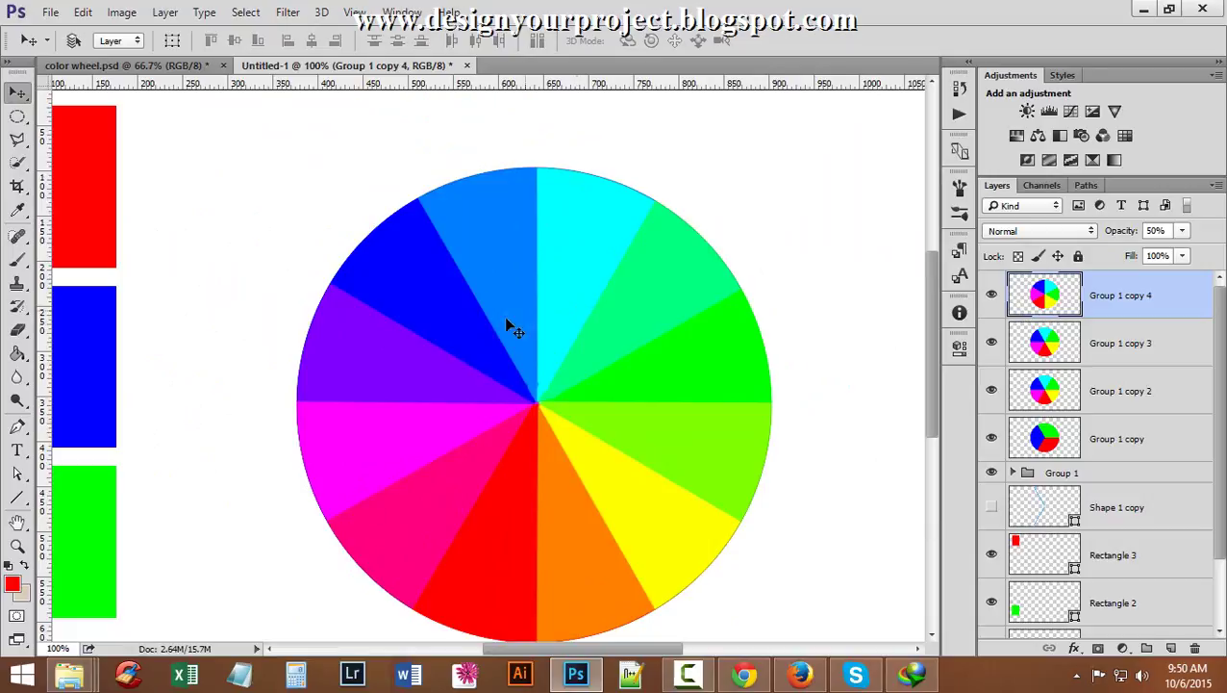
left_click(545, 384, "ctrl")
left_click(546, 384, "ctrl")
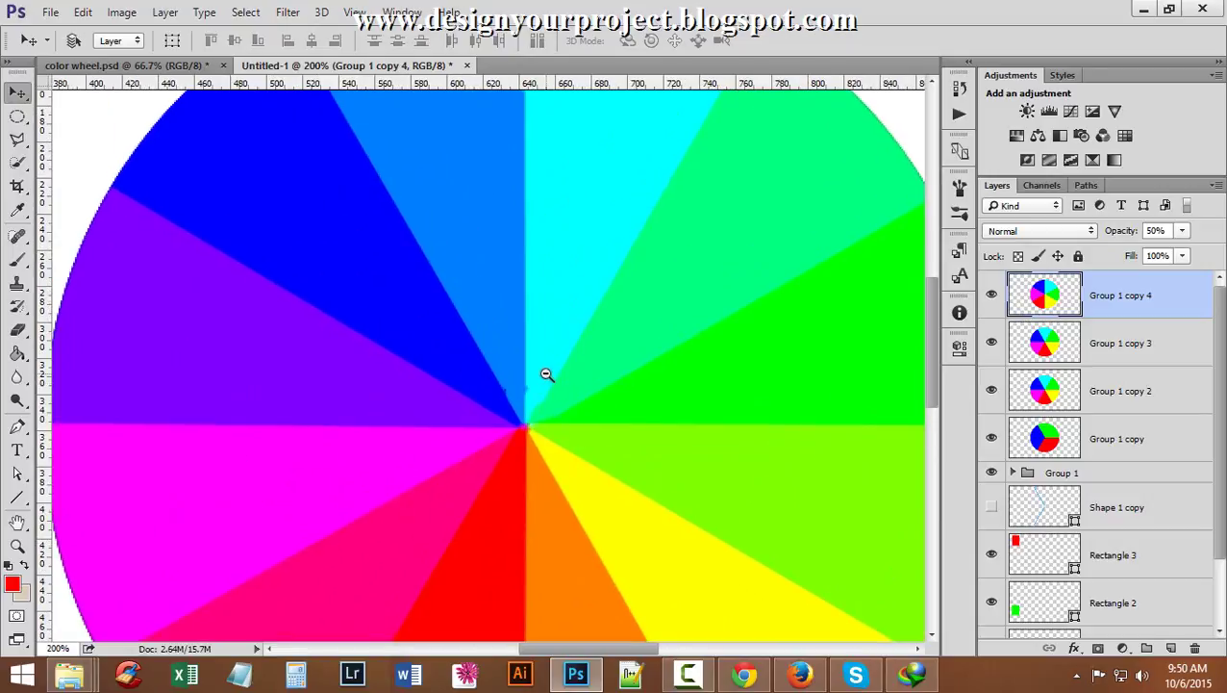
Hide the three topmost wheel layers and show them again one by one to compare the colour stages.
left_click(992, 296)
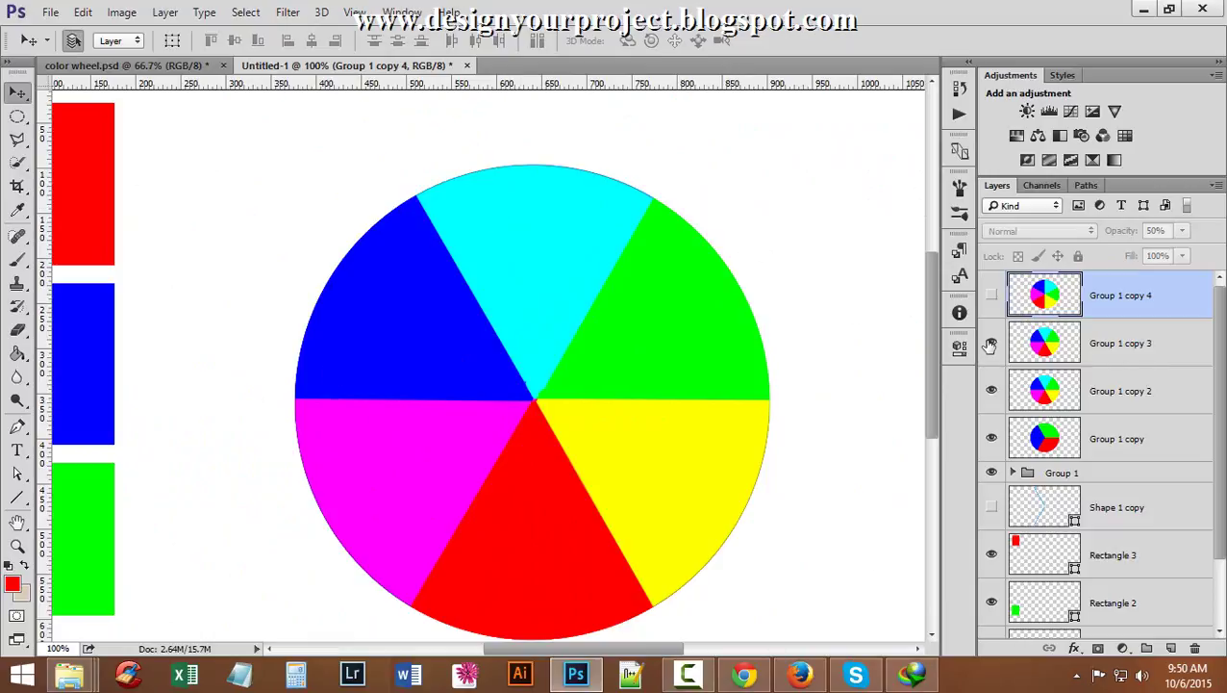
left_click(992, 343)
left_click(992, 390)
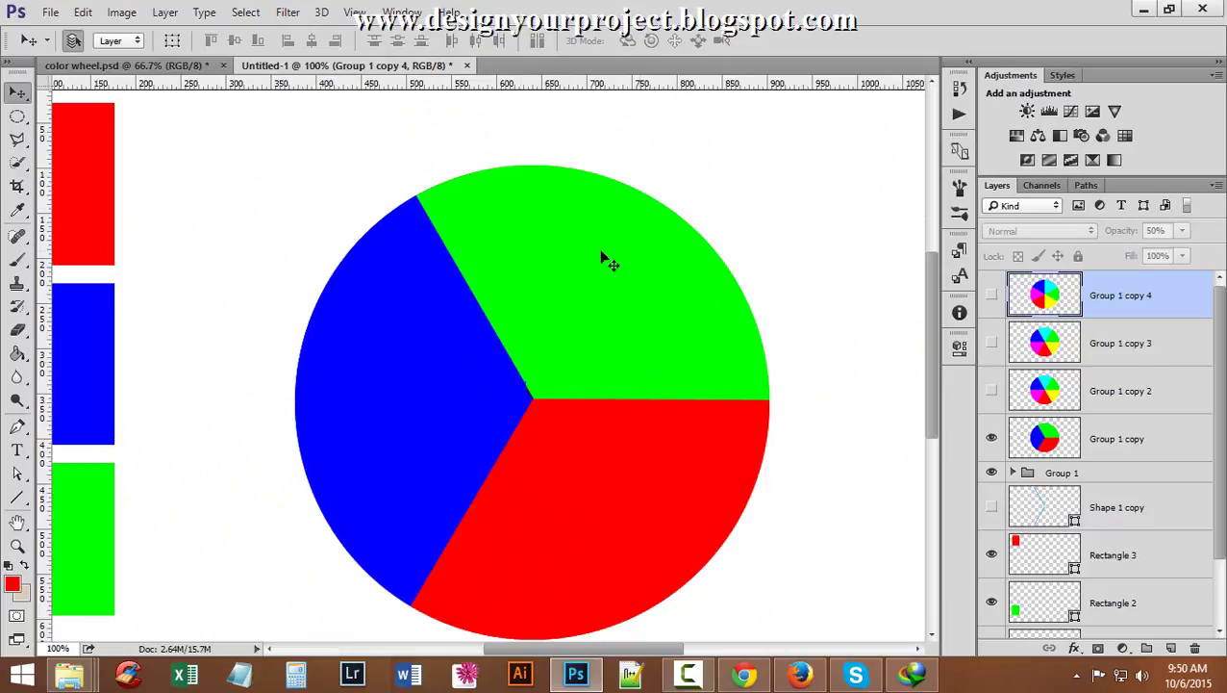
left_click(992, 389)
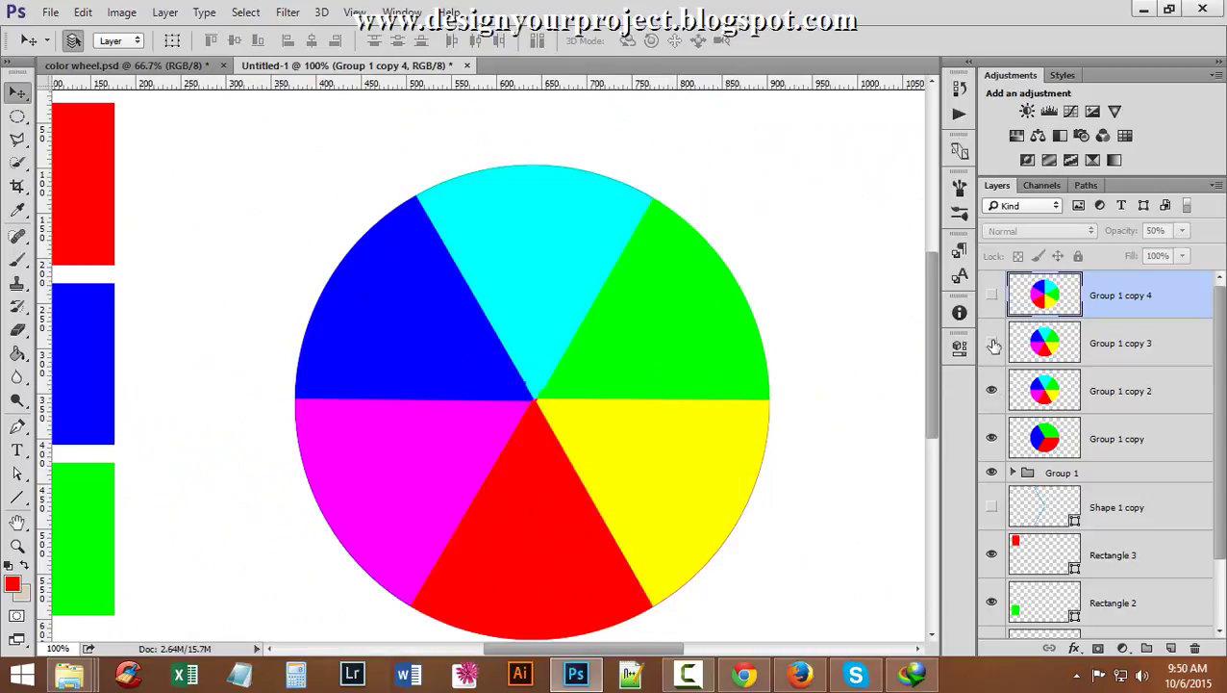
left_click(992, 342)
left_click(989, 297)
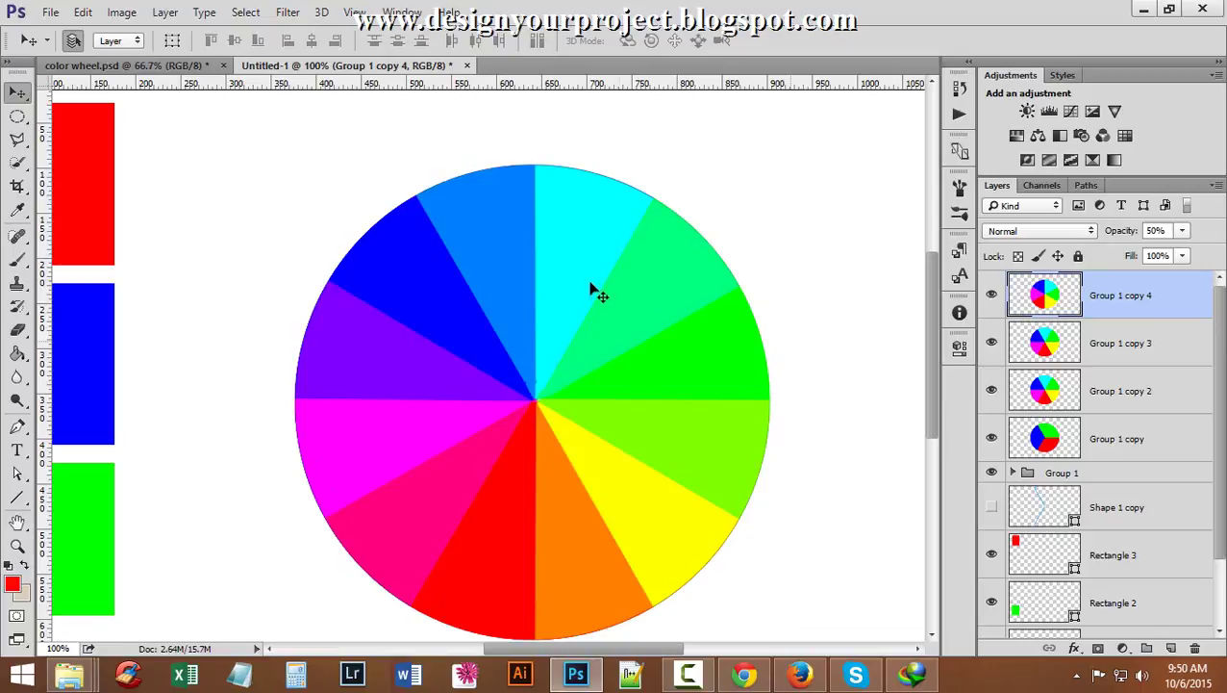
Merge the half-transparent rotated wheel with Group 1 copy 3 and duplicate the merged layer.
left_click(1152, 343, "shift")
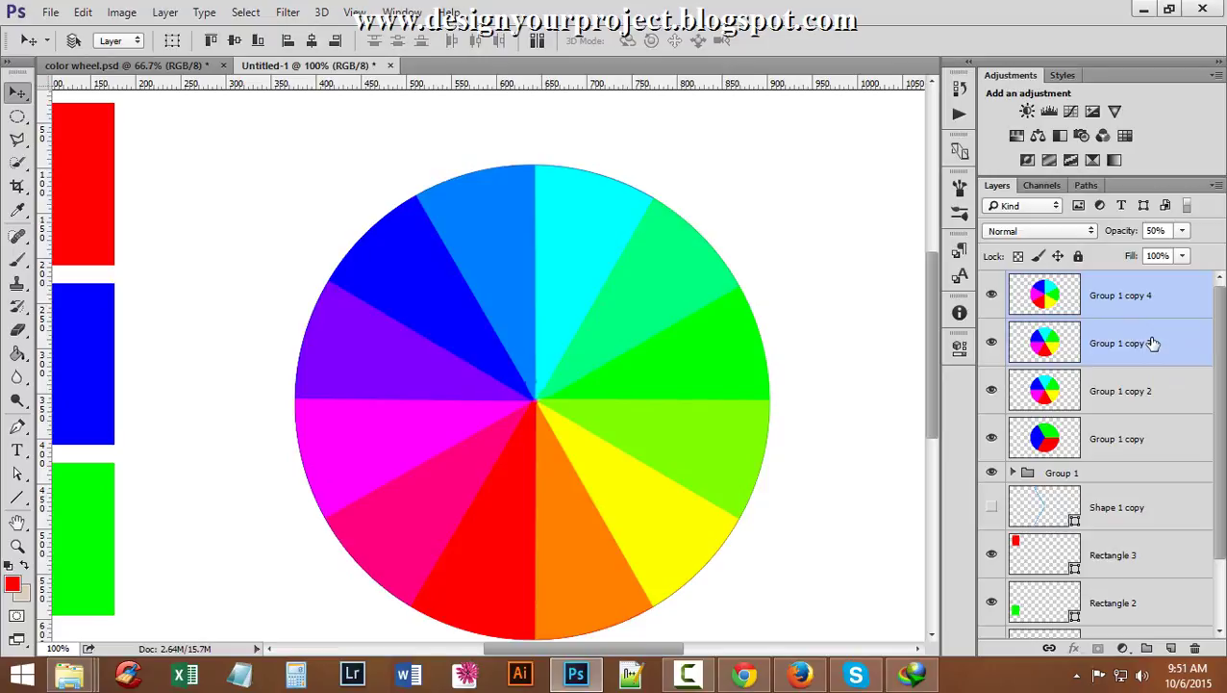
key("ctrl+e")
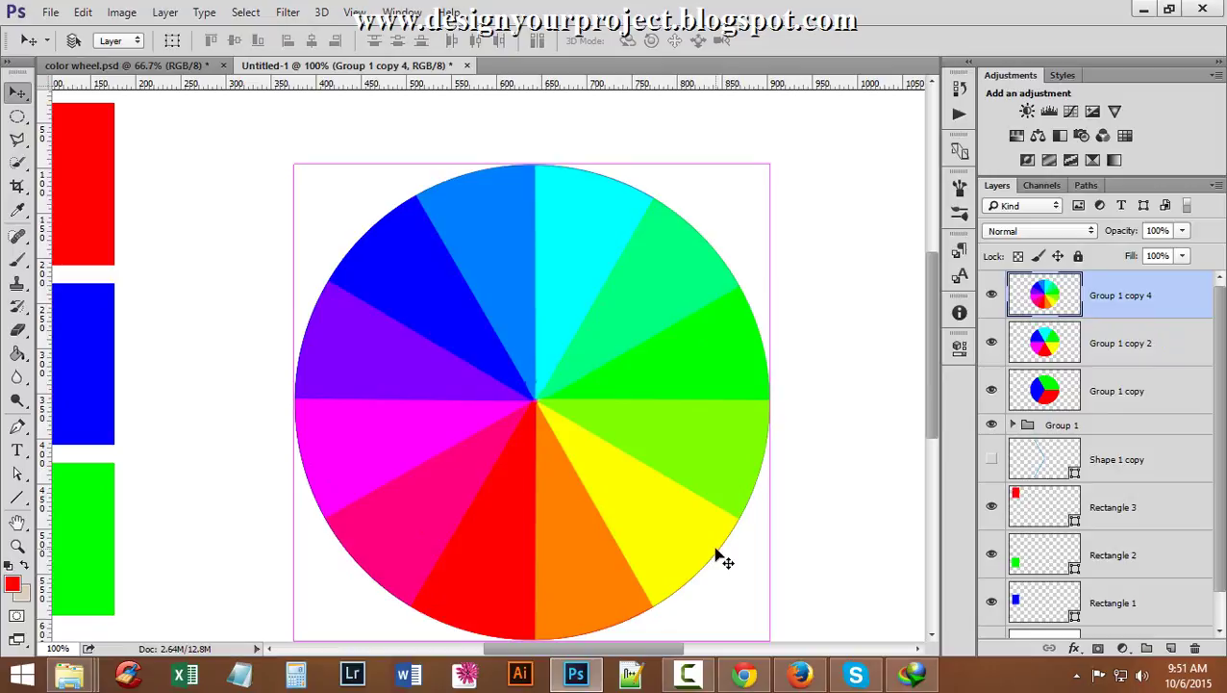
key("ctrl+j")
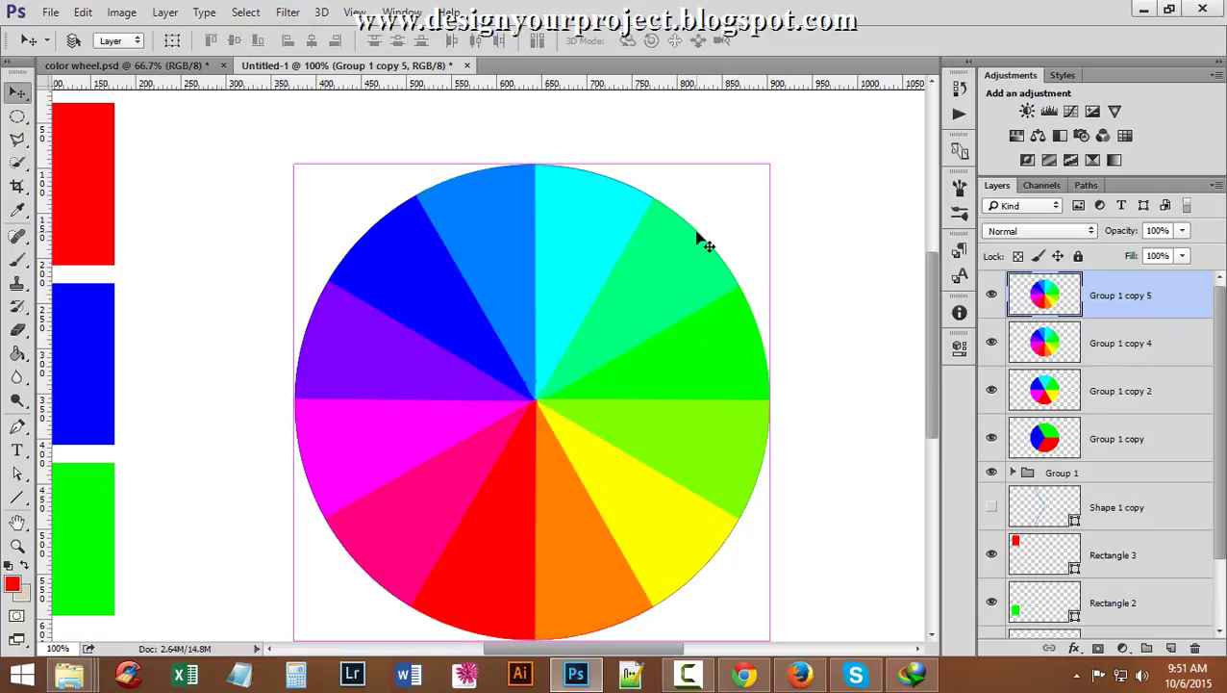
Rotate the new twelve-colour wheel copy by 15 degrees.
key("ctrl+t")
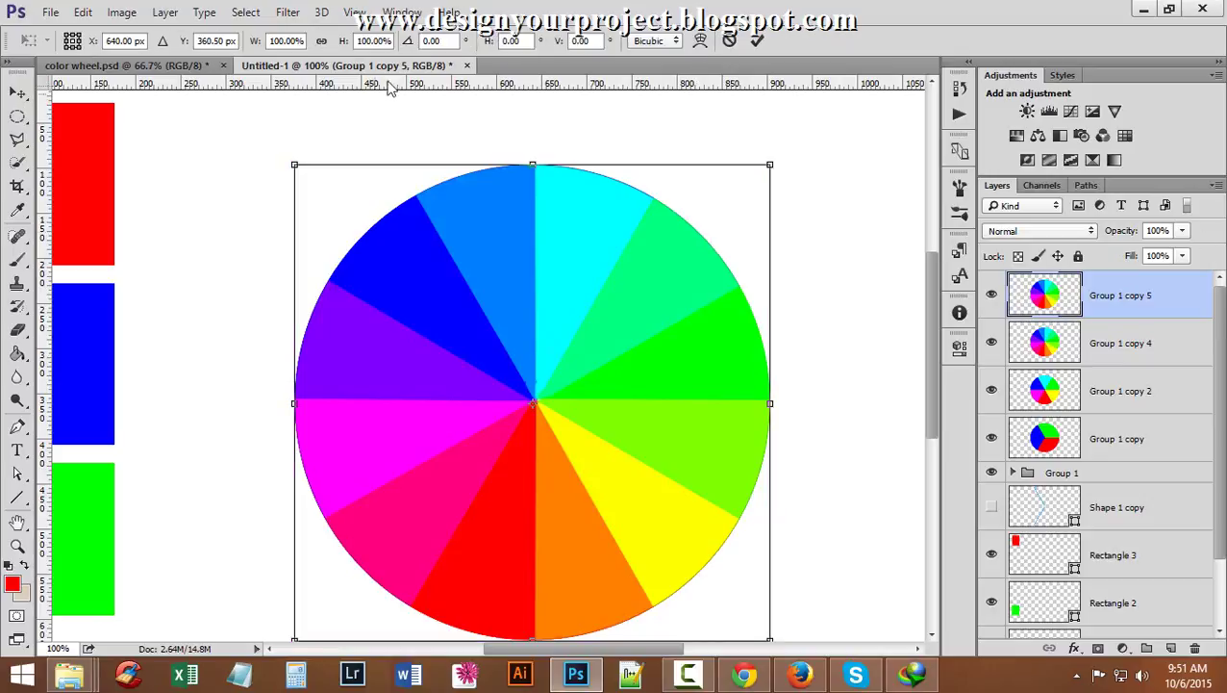
left_click(430, 40)
type("1")
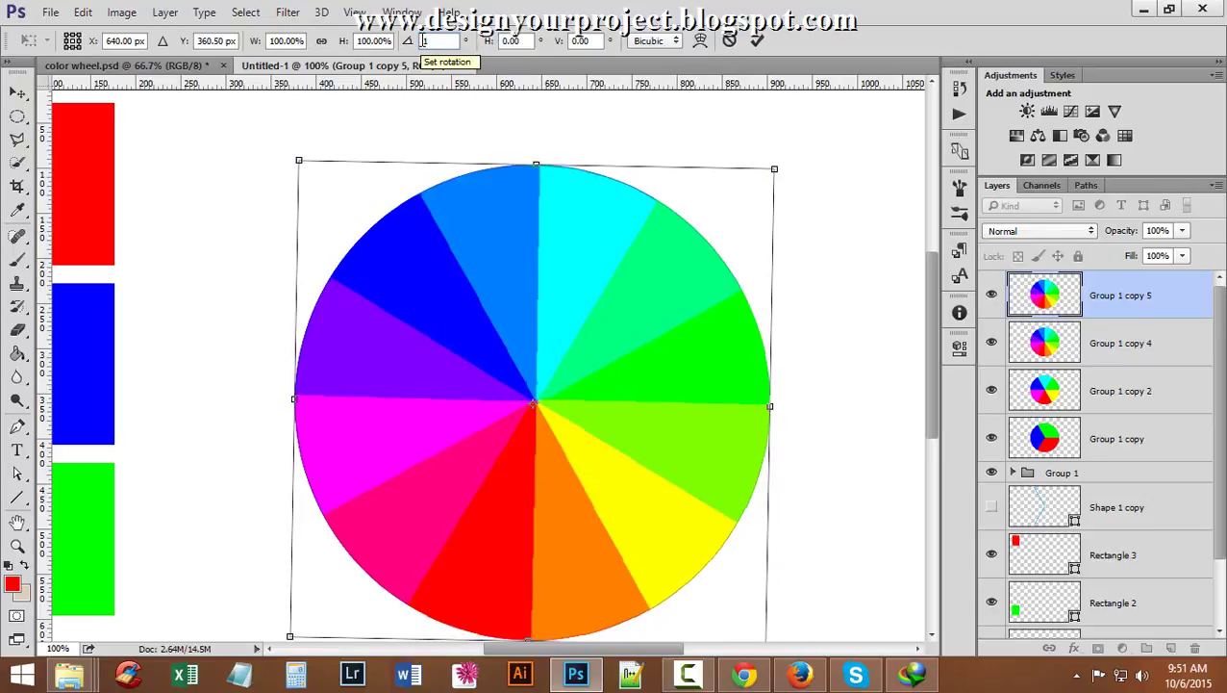
type("5")
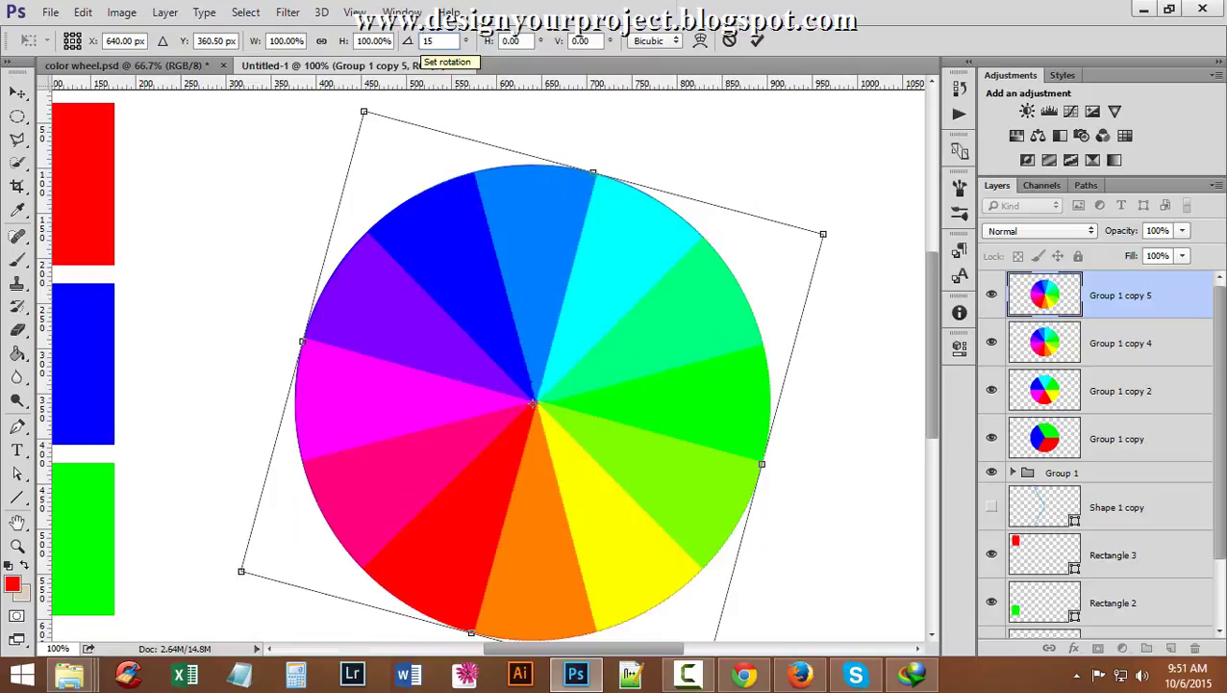
left_click(758, 41)
Set the opacity of the copy rotated by 15 degrees to 50% and compare the wheel with and without it.
left_click_drag(1109, 233, 1086, 240)
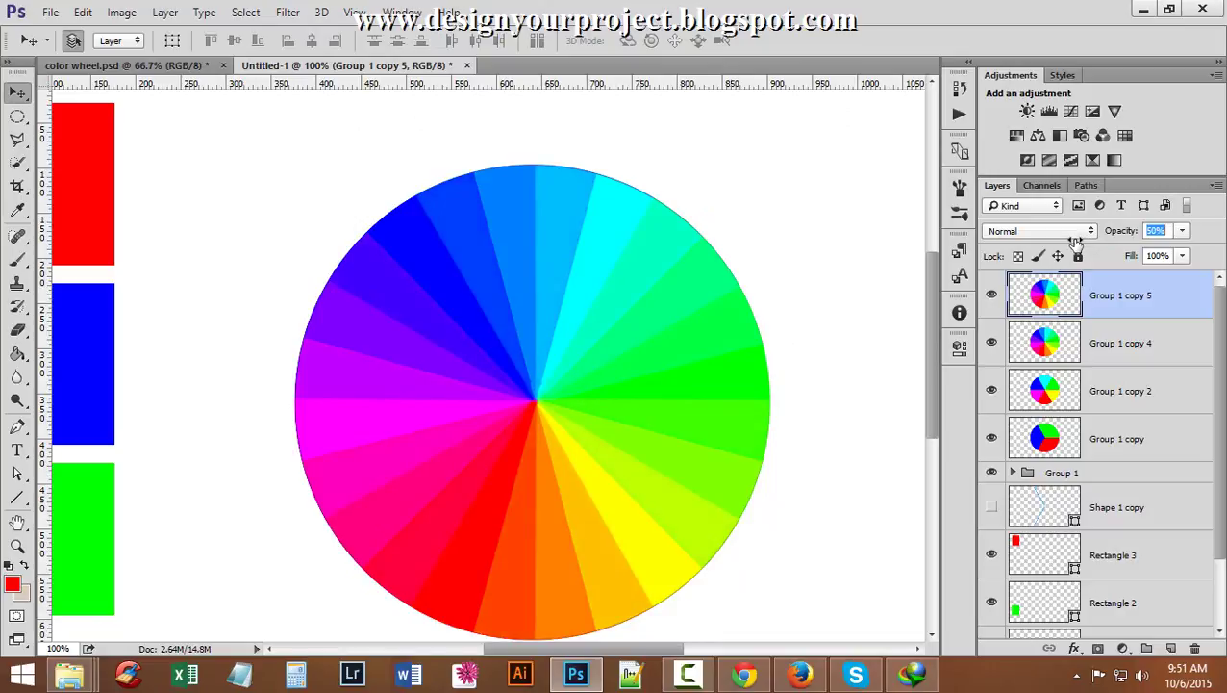
left_click(565, 336, "ctrl")
left_click(458, 356, "alt")
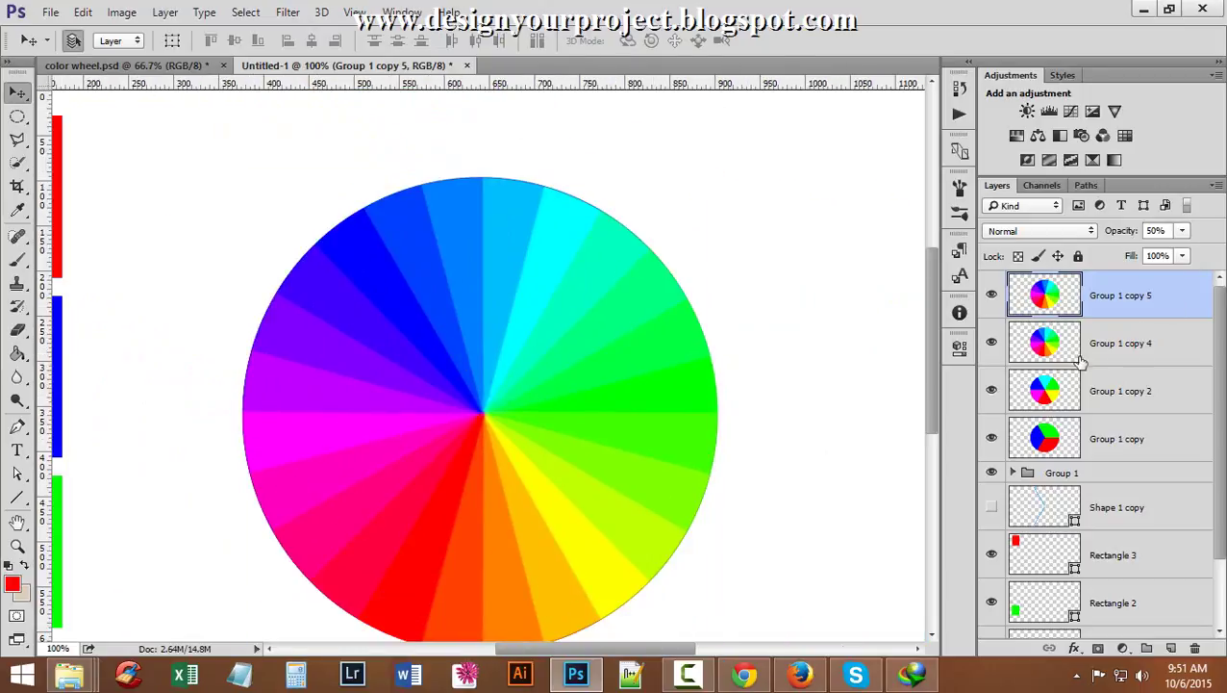
left_click(992, 298)
left_click(992, 298)
Duplicate the Group 1 copy 4 layer and merge the duplicate with the half-transparent wheel above it.
left_click(1127, 346, "shift")
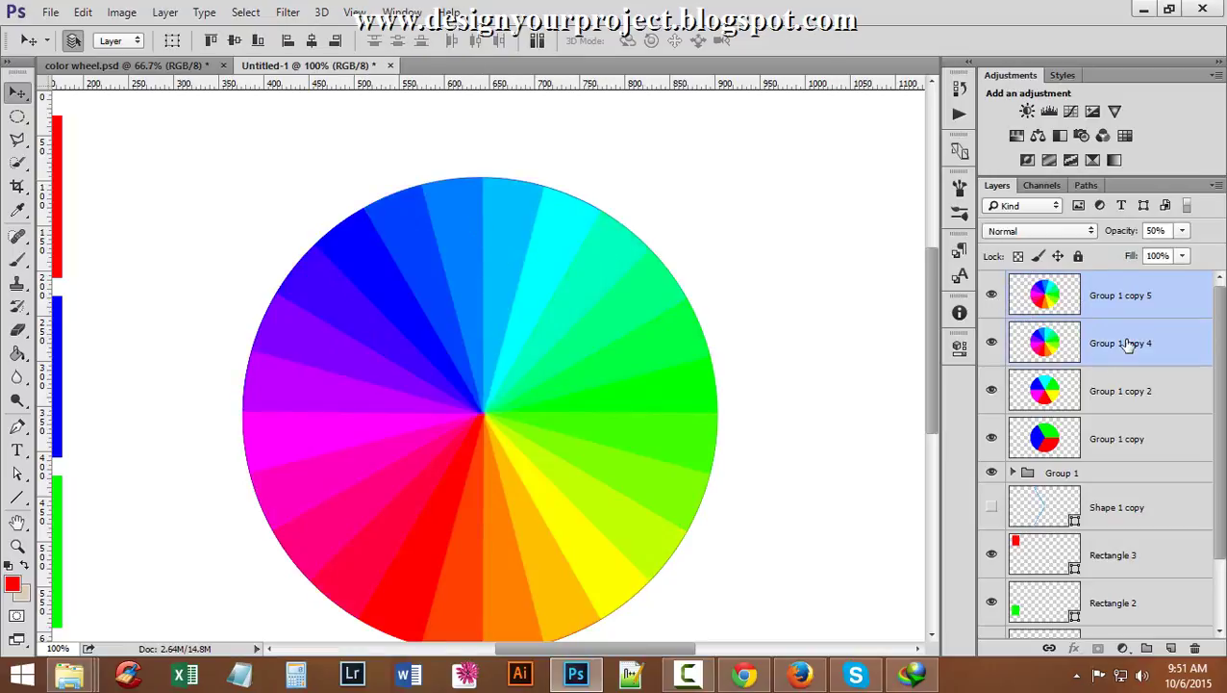
left_click(1135, 296)
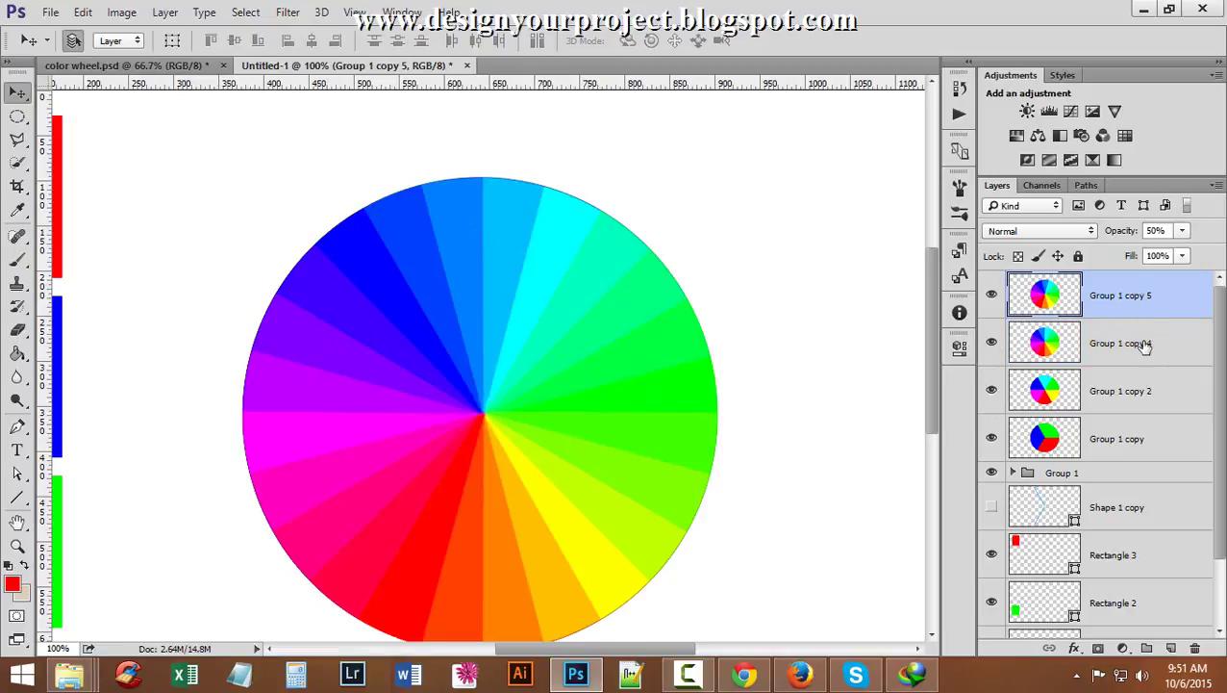
left_click(1143, 347)
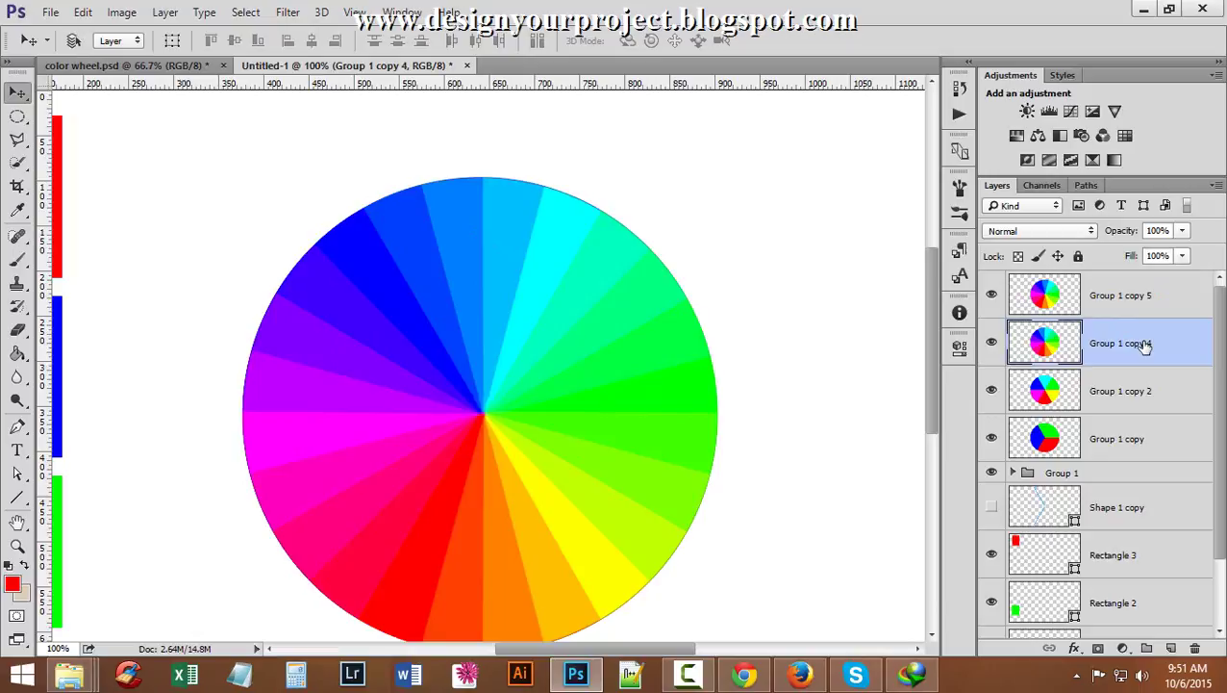
key("ctrl+j")
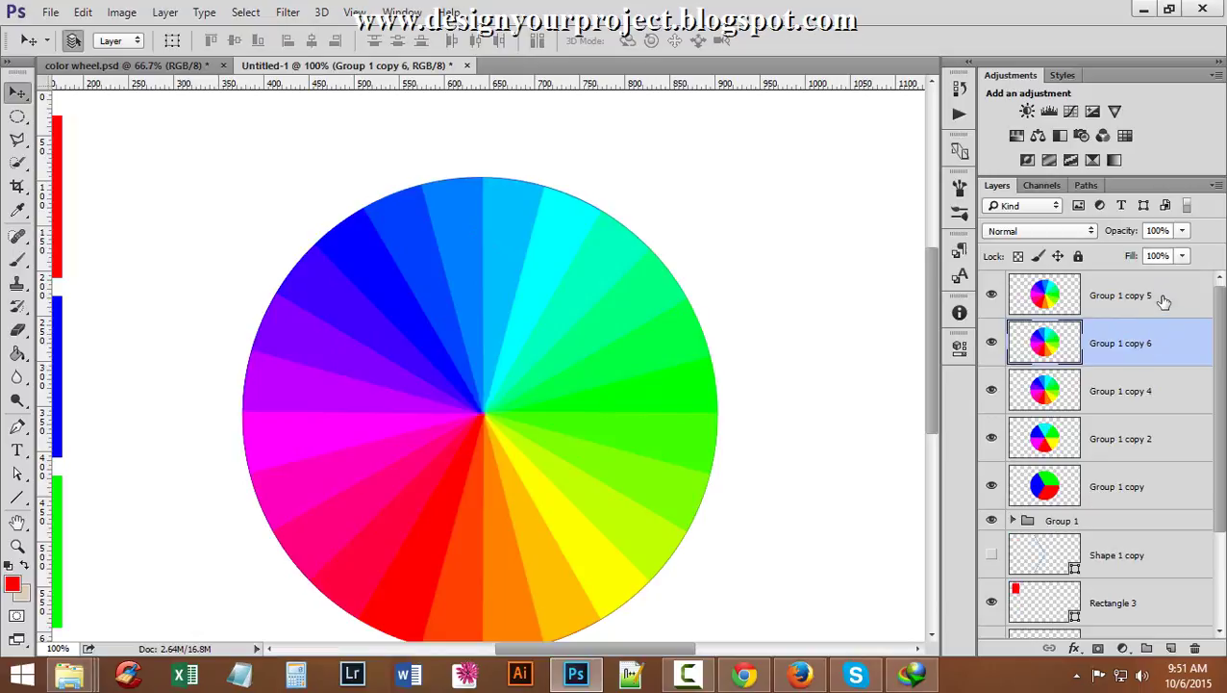
left_click(1162, 301, "shift")
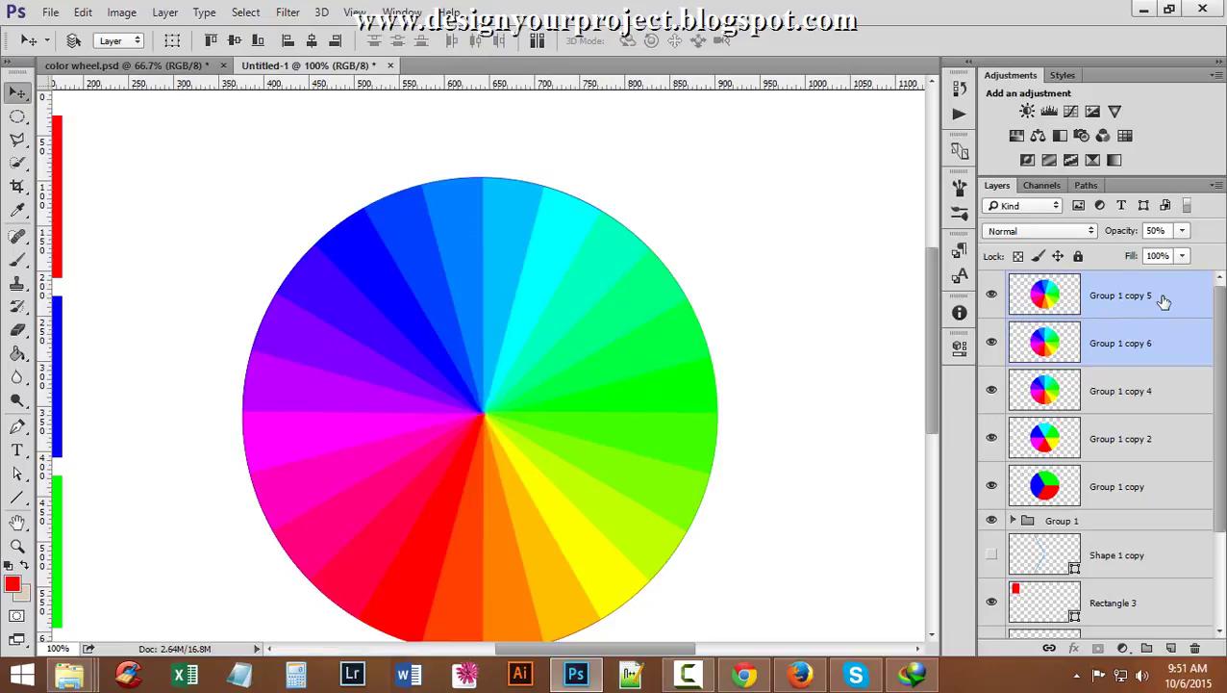
key("ctrl+e")
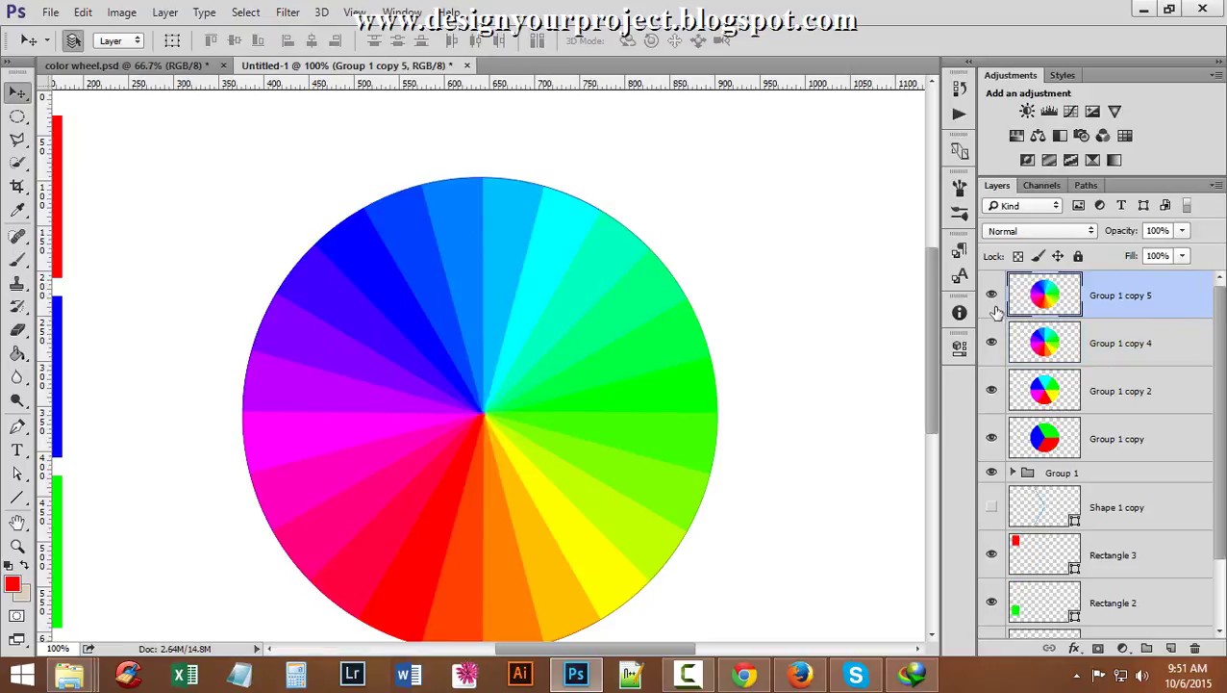
Compare the merged wheel with the layer beneath it and examine its sections up close.
left_click(992, 298)
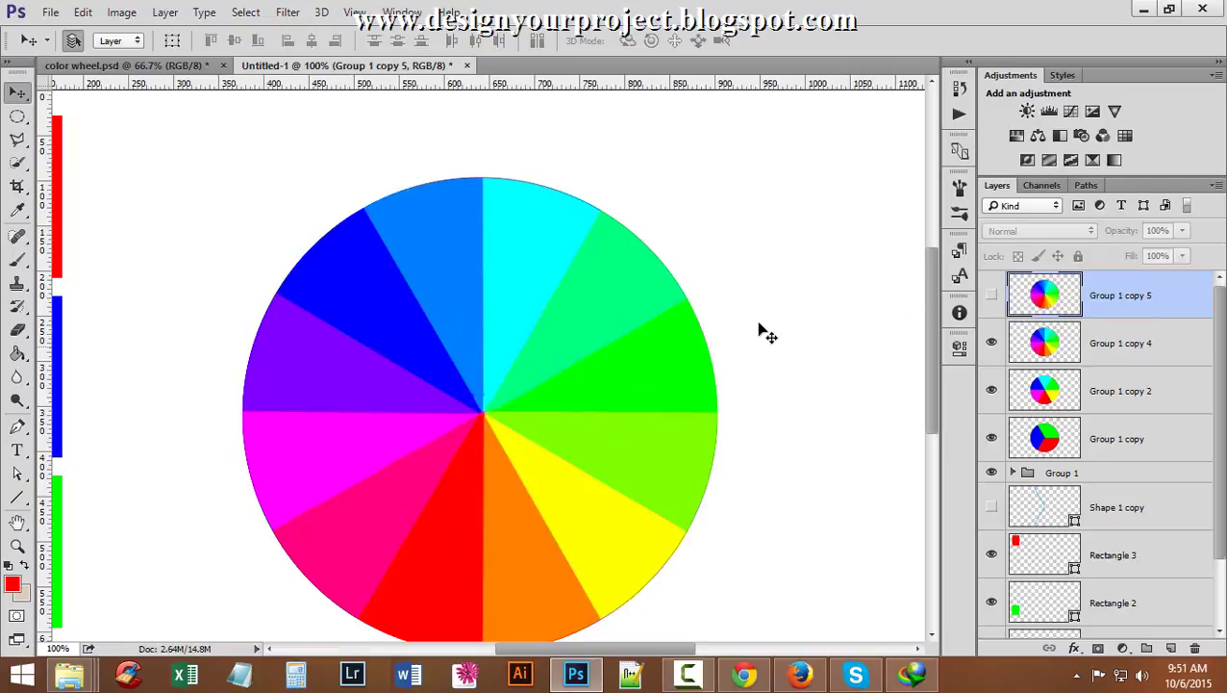
left_click(992, 296)
left_click(532, 337, "ctrl")
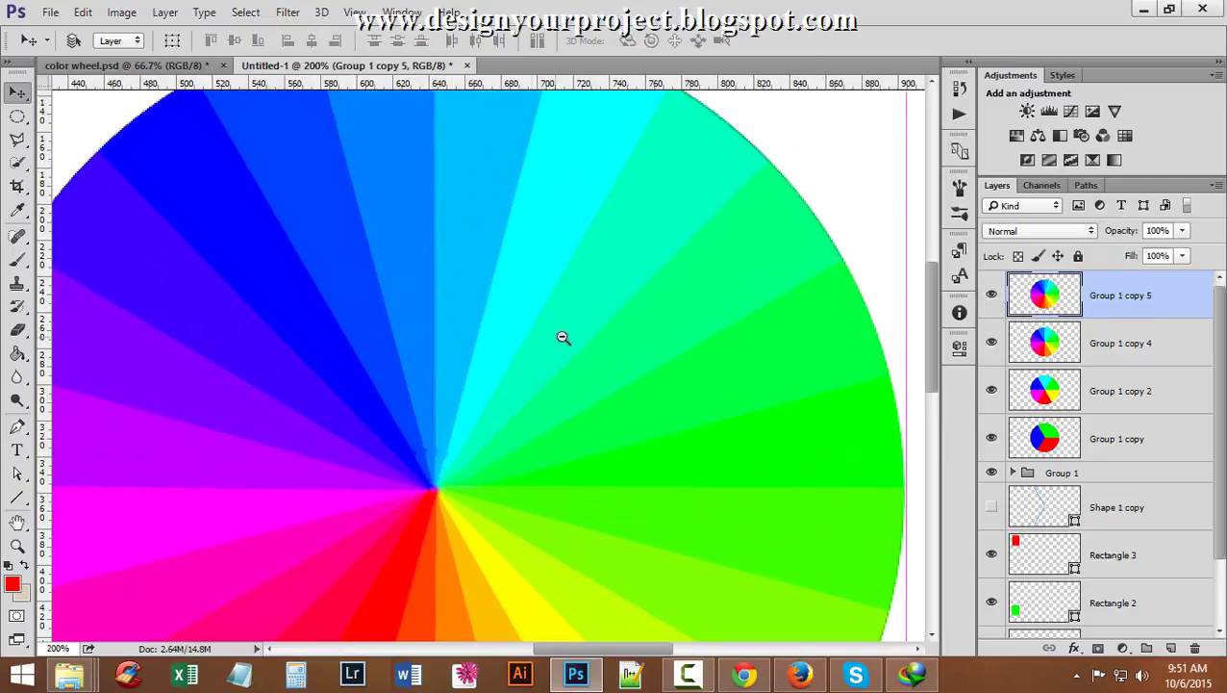
left_click(562, 336, "ctrl+alt")
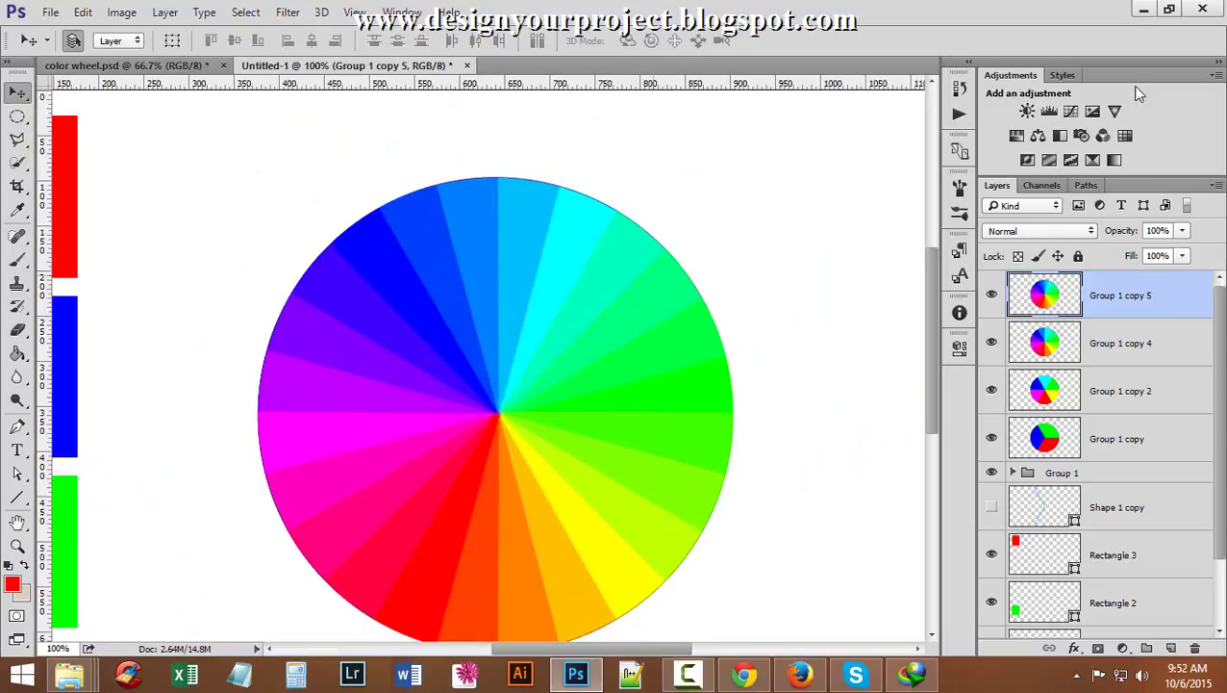
left_click(548, 440, "ctrl")
left_click(554, 417, "ctrl+alt")
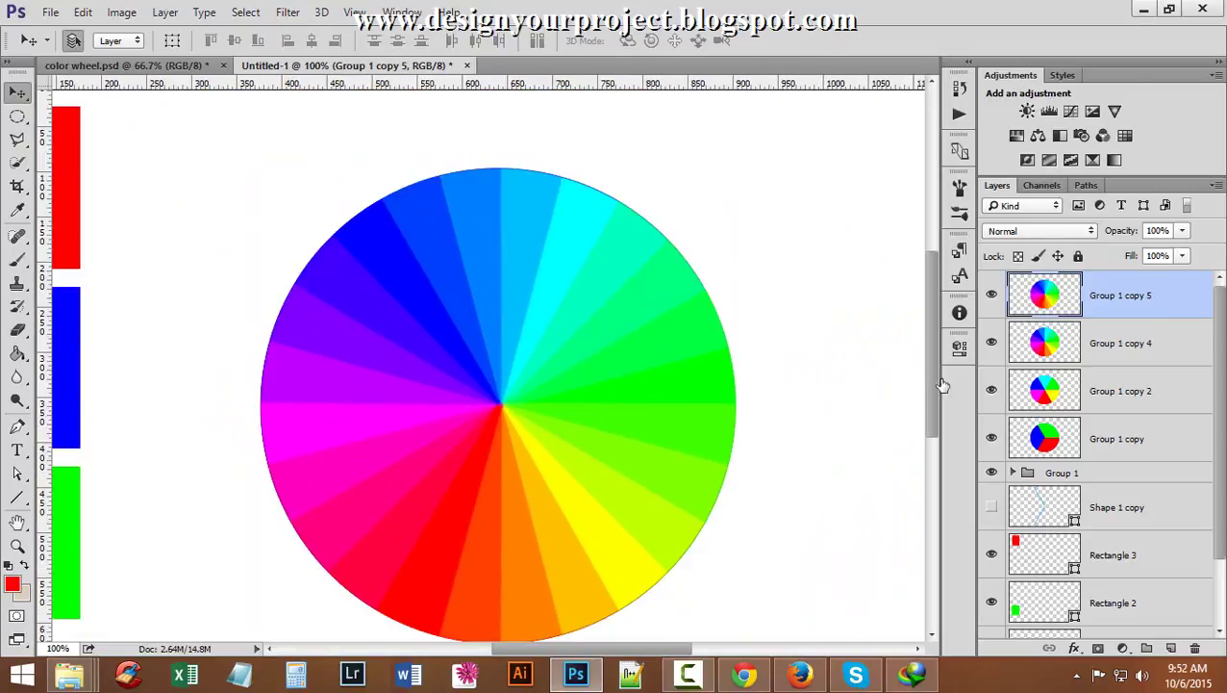
Add a Gradient Overlay effect to the Group 1 copy 5 layer, keeping the wheel in view beside the settings.
left_click(1075, 649)
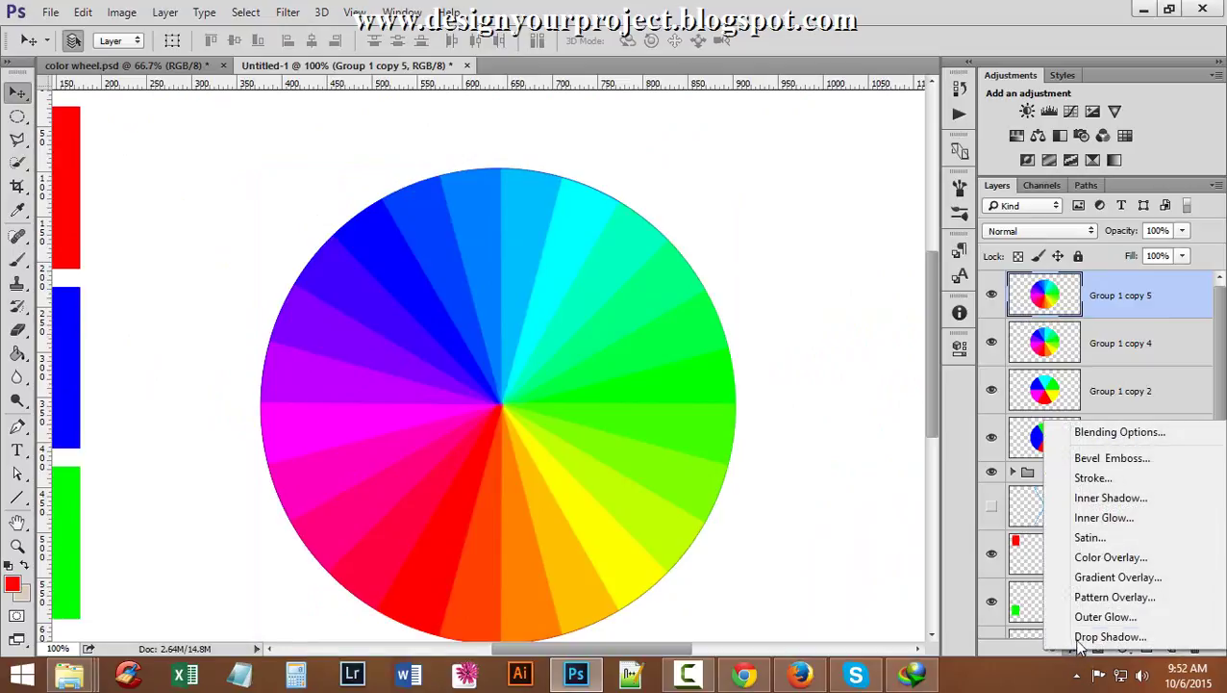
left_click(1156, 579)
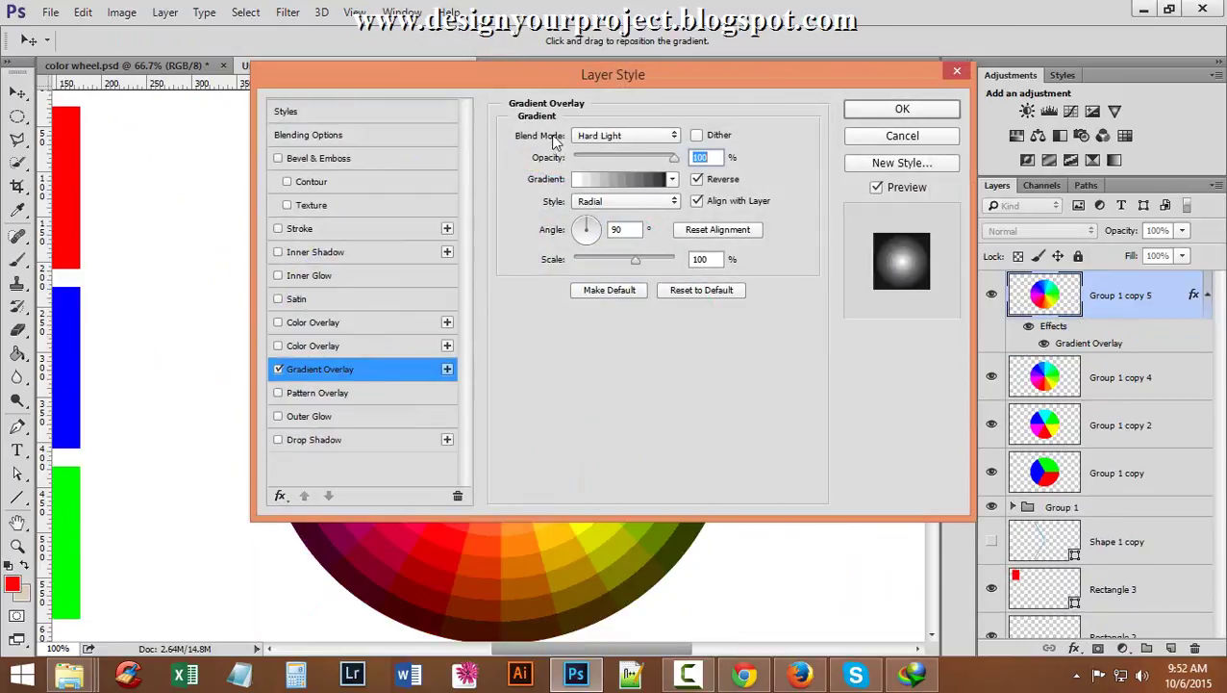
left_click_drag(509, 80, 866, 85)
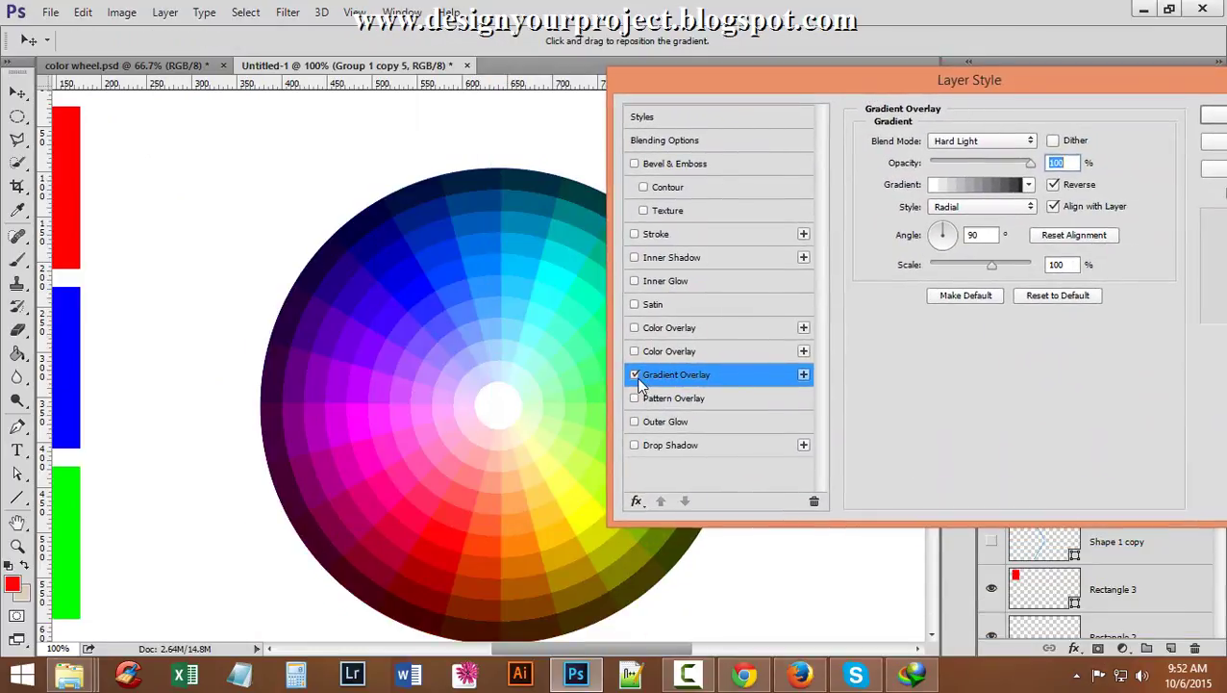
left_click_drag(850, 91, 607, 60)
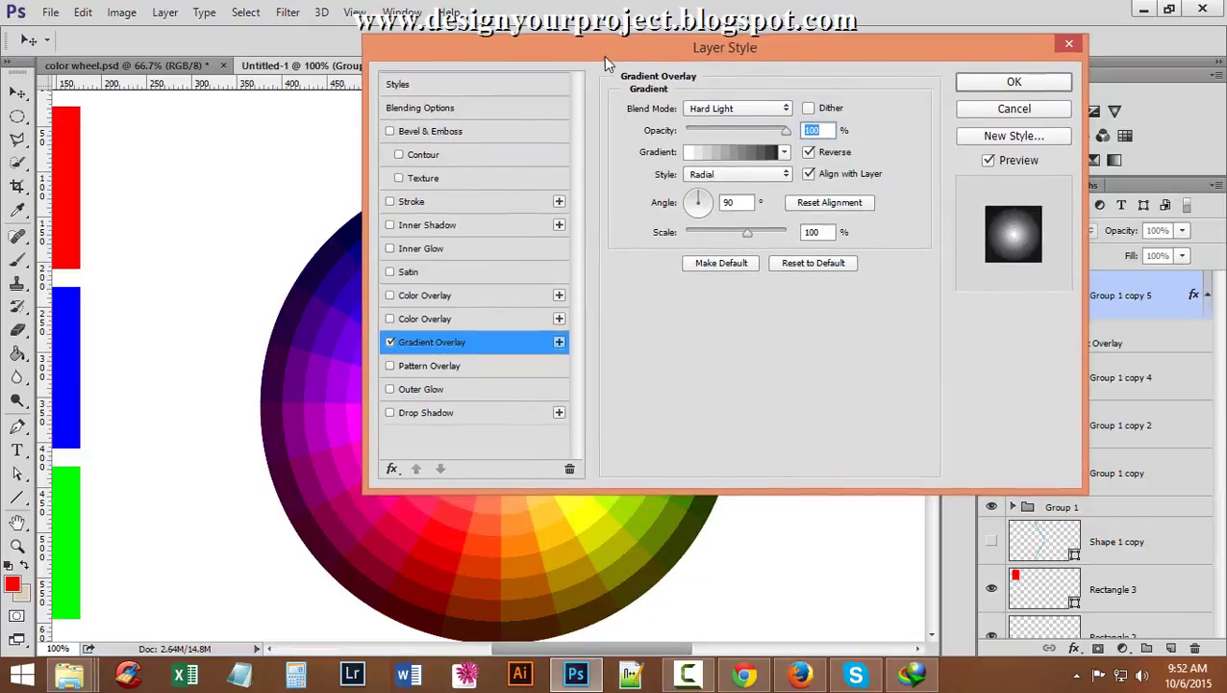
Apply the Black, White preset to the wheel's gradient overlay.
left_click(738, 154)
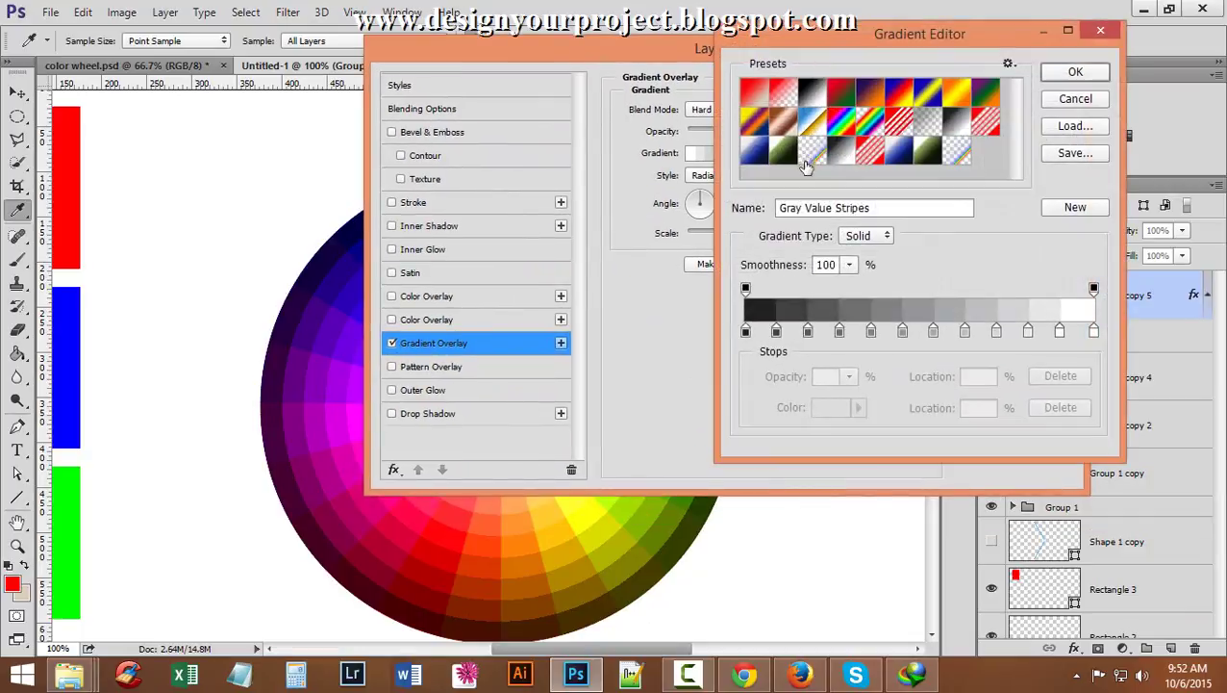
left_click(806, 96)
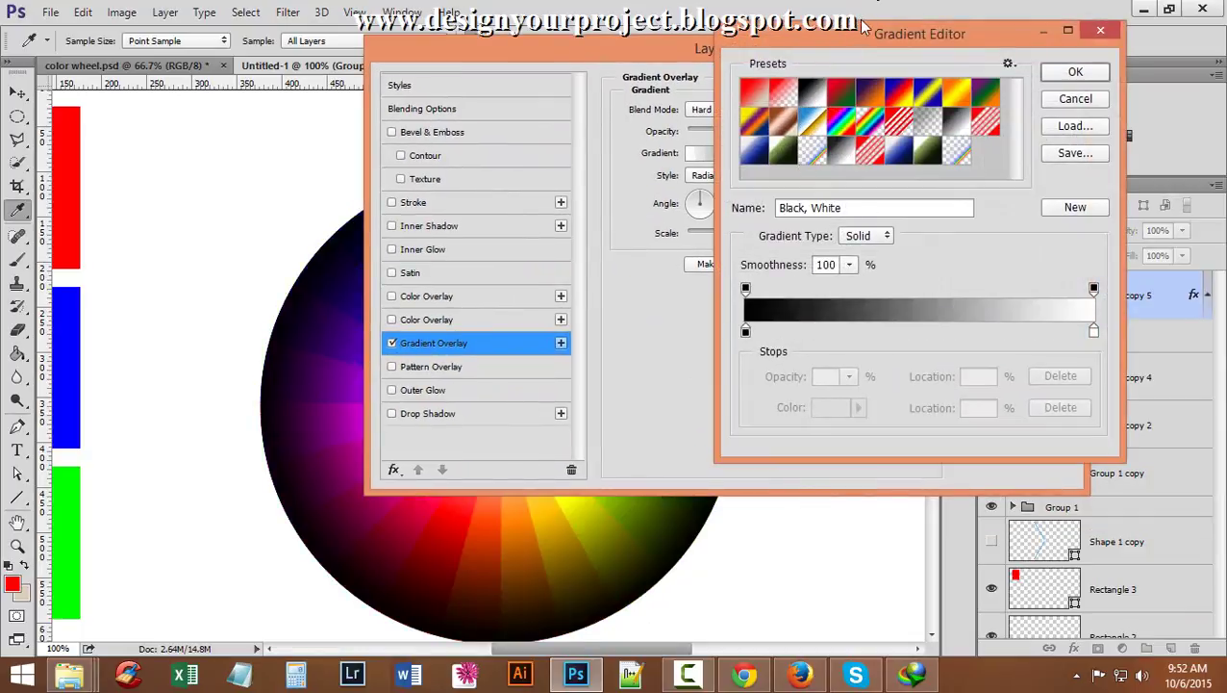
left_click_drag(855, 43, 796, 114)
left_click(1015, 144)
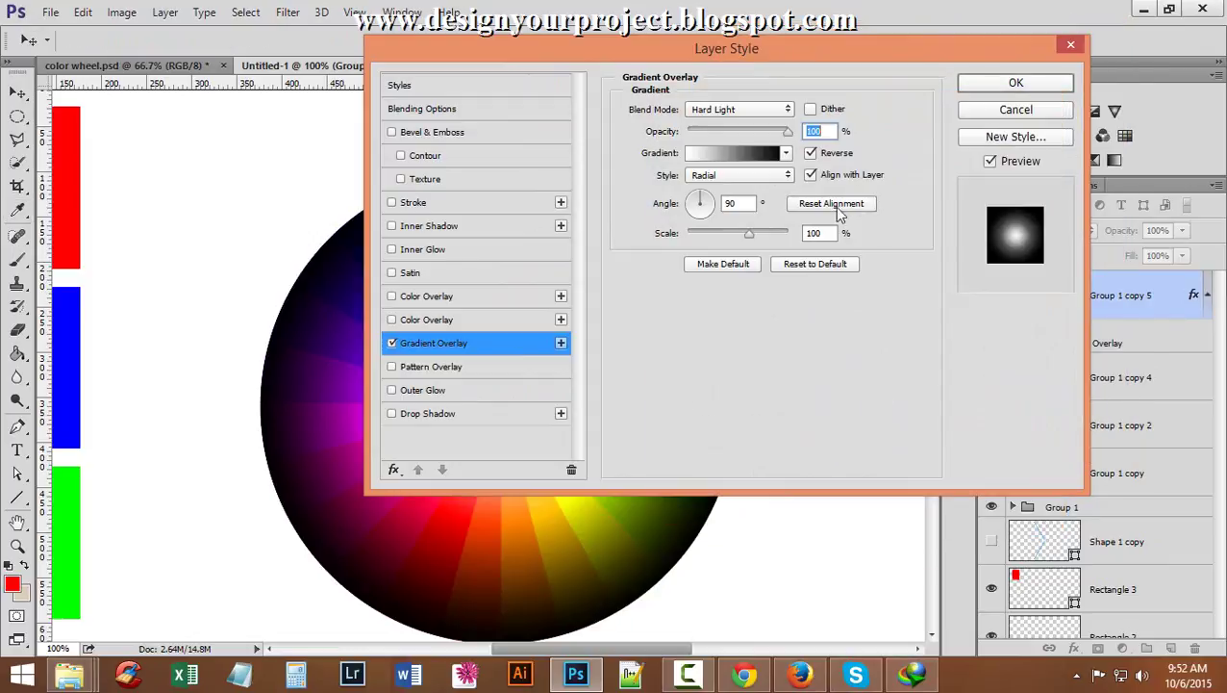
Set the gradient overlay's style to Linear and its blend mode to Normal.
left_click(741, 176)
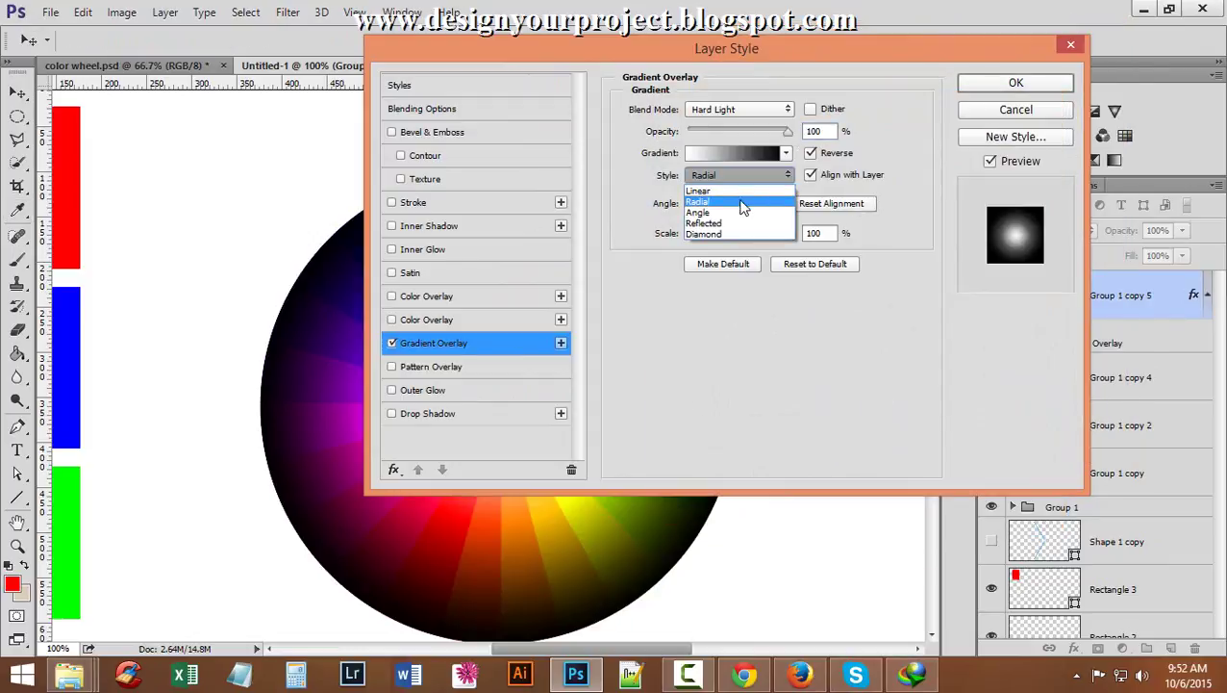
left_click(743, 200)
key("Up")
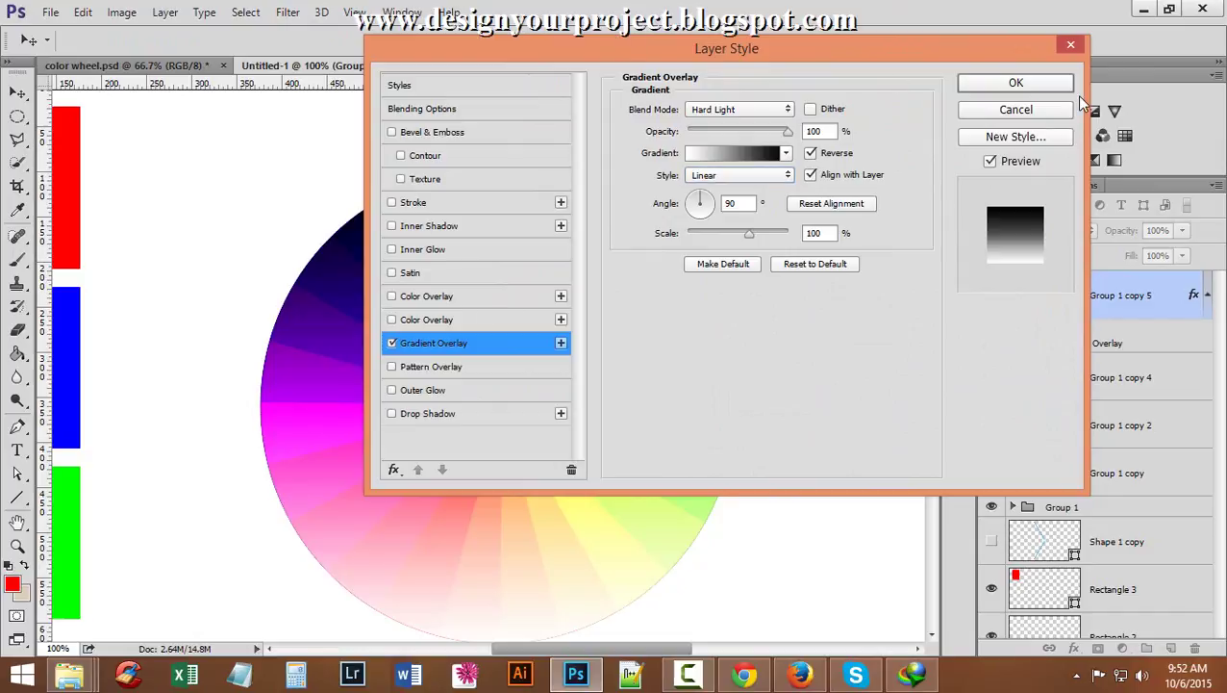
left_click_drag(652, 55, 680, 22)
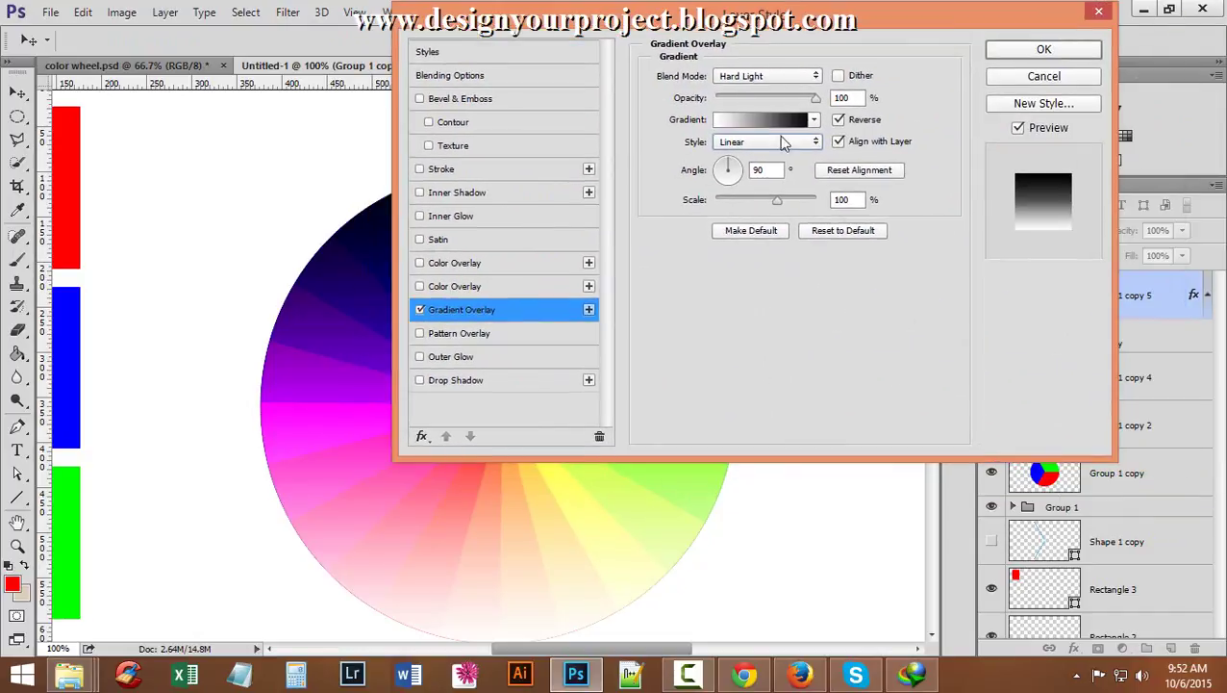
left_click(779, 77)
left_click(774, 91)
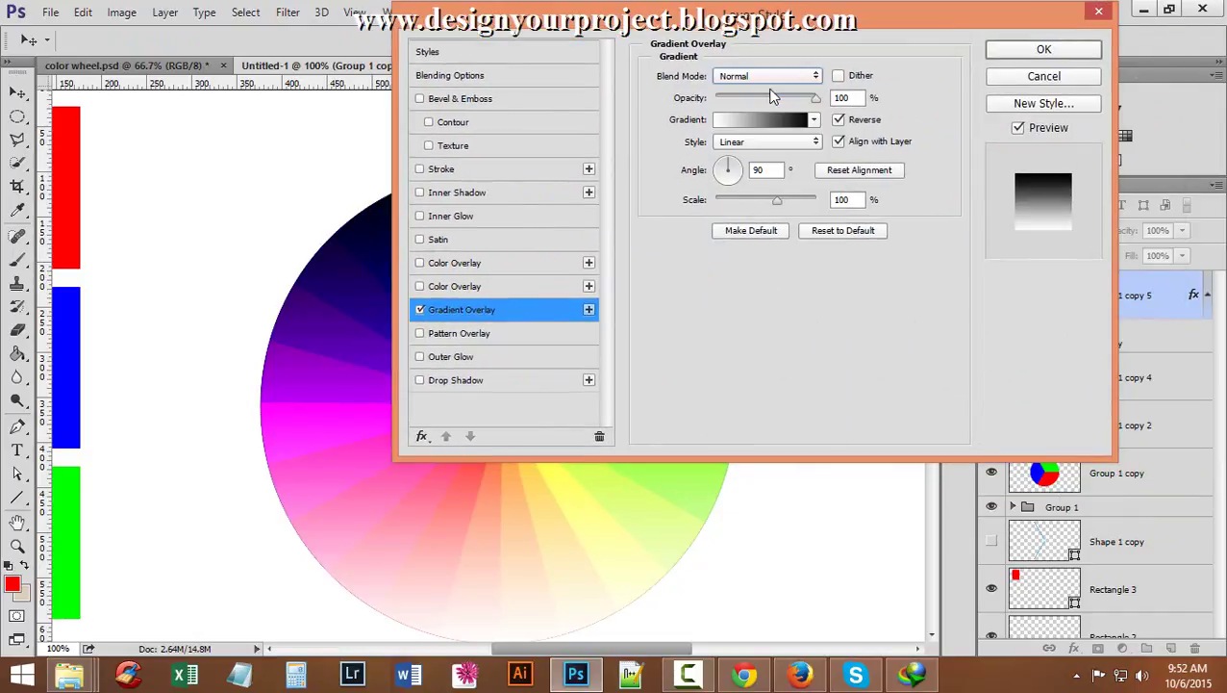
left_click_drag(876, 29, 943, 28)
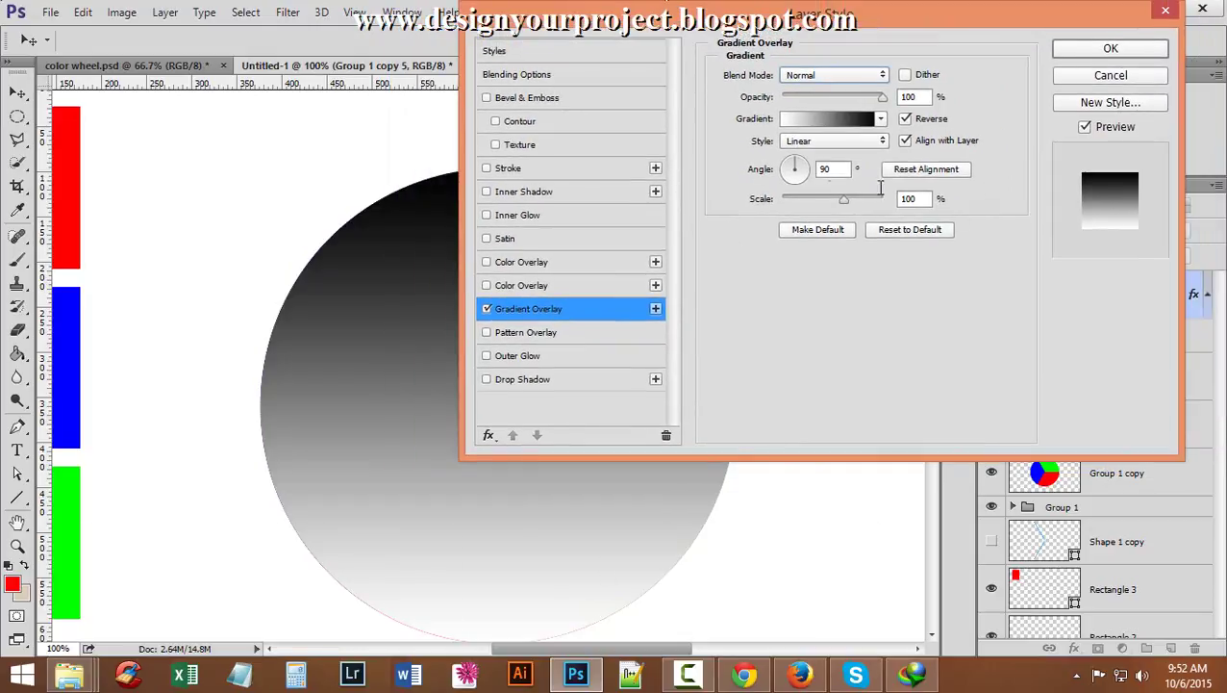
Look through the gradient preset libraries and apply the Gray Value Stripes preset to the overlay.
left_click(842, 120)
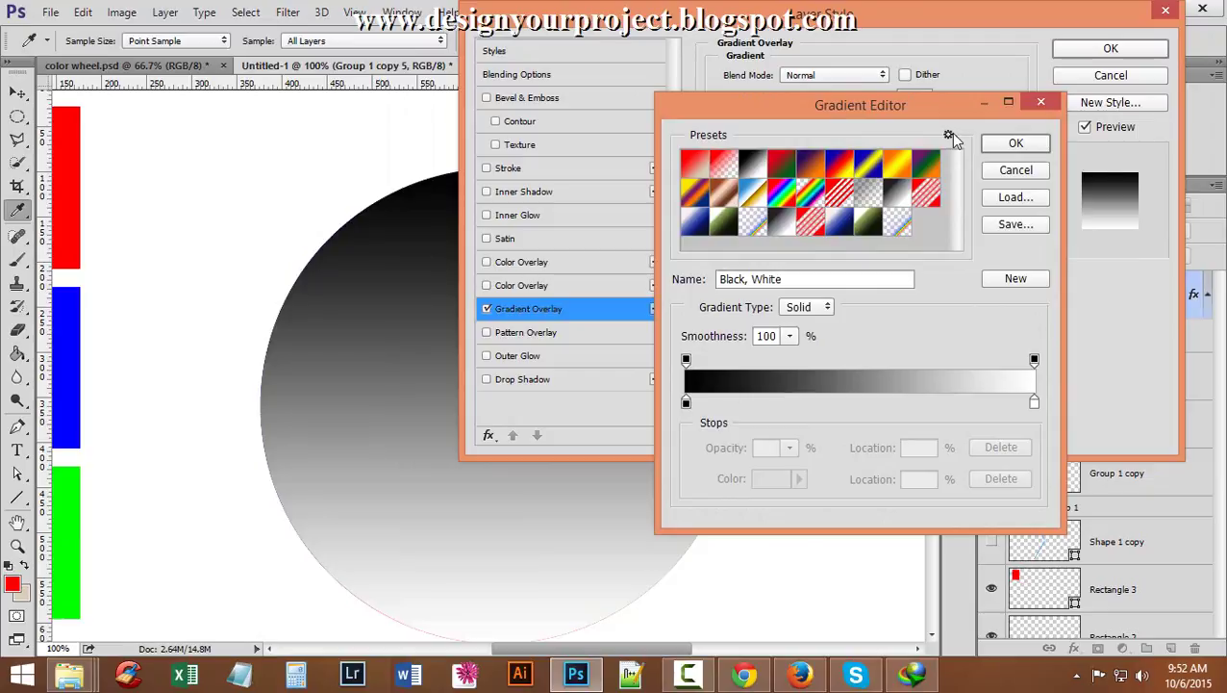
left_click(950, 136)
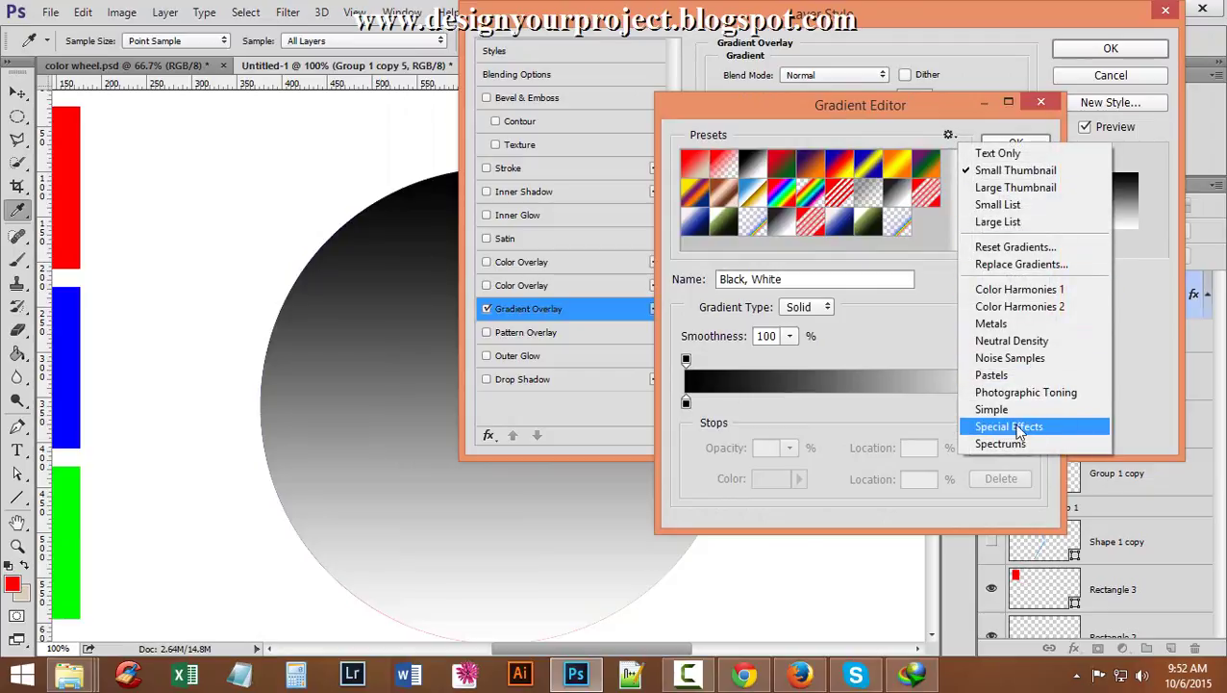
left_click(906, 334)
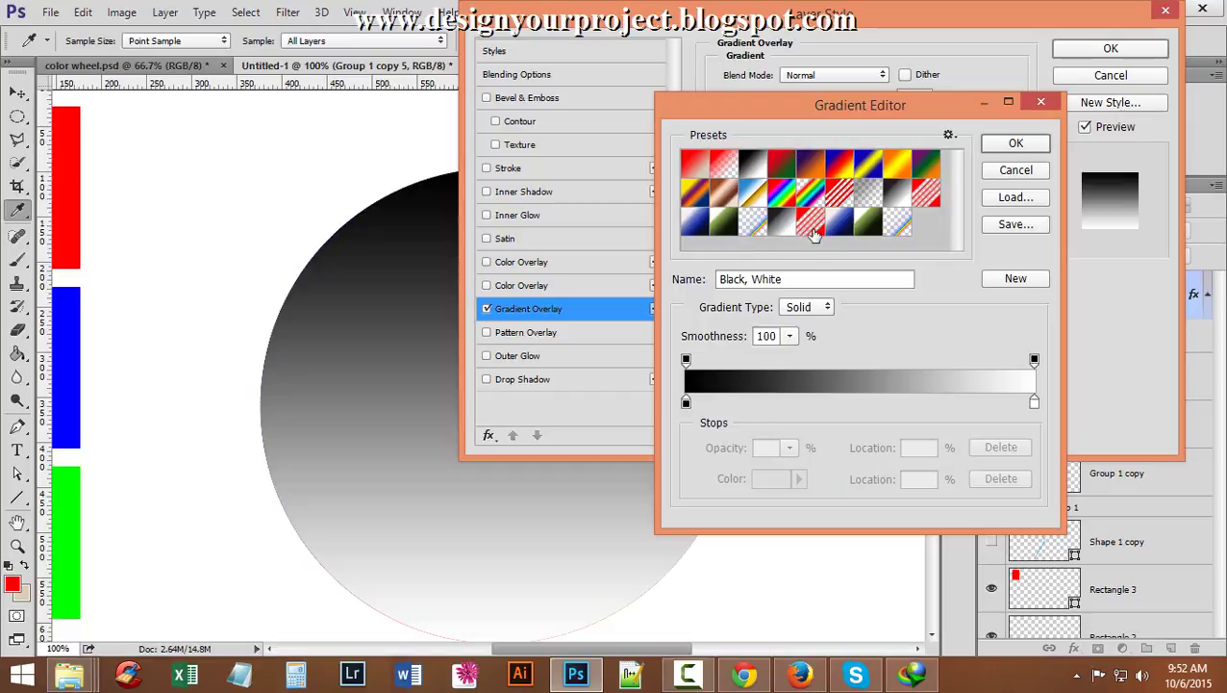
left_click(781, 227)
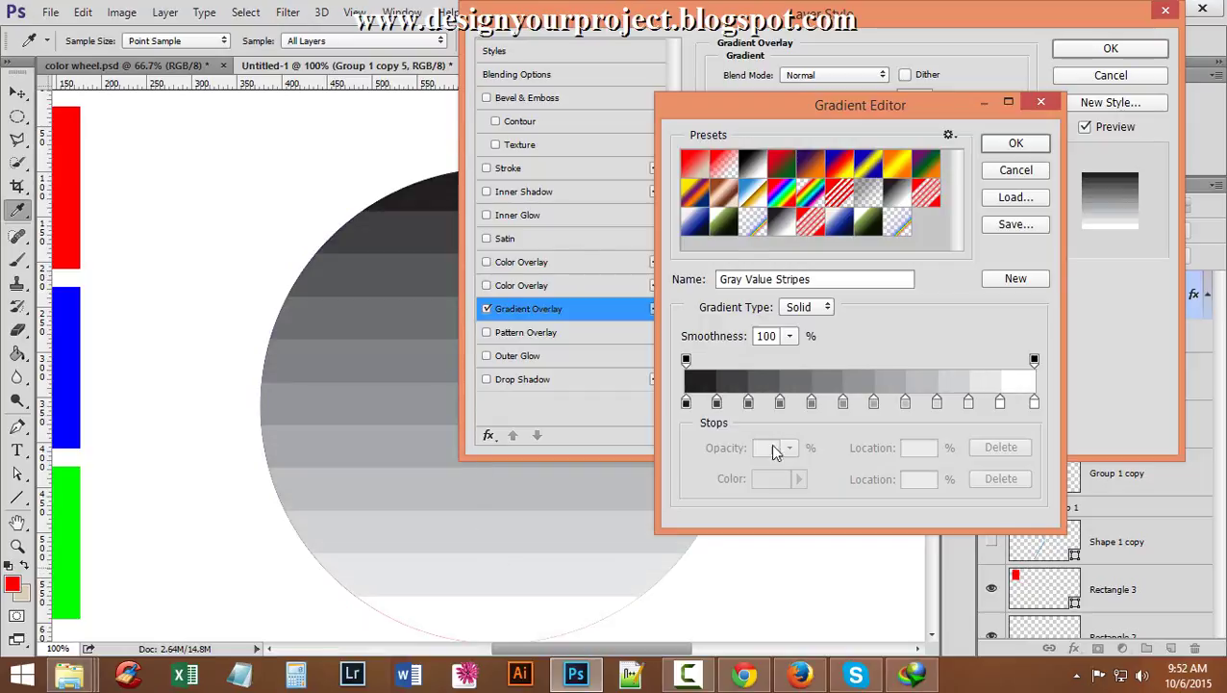
left_click(1016, 146)
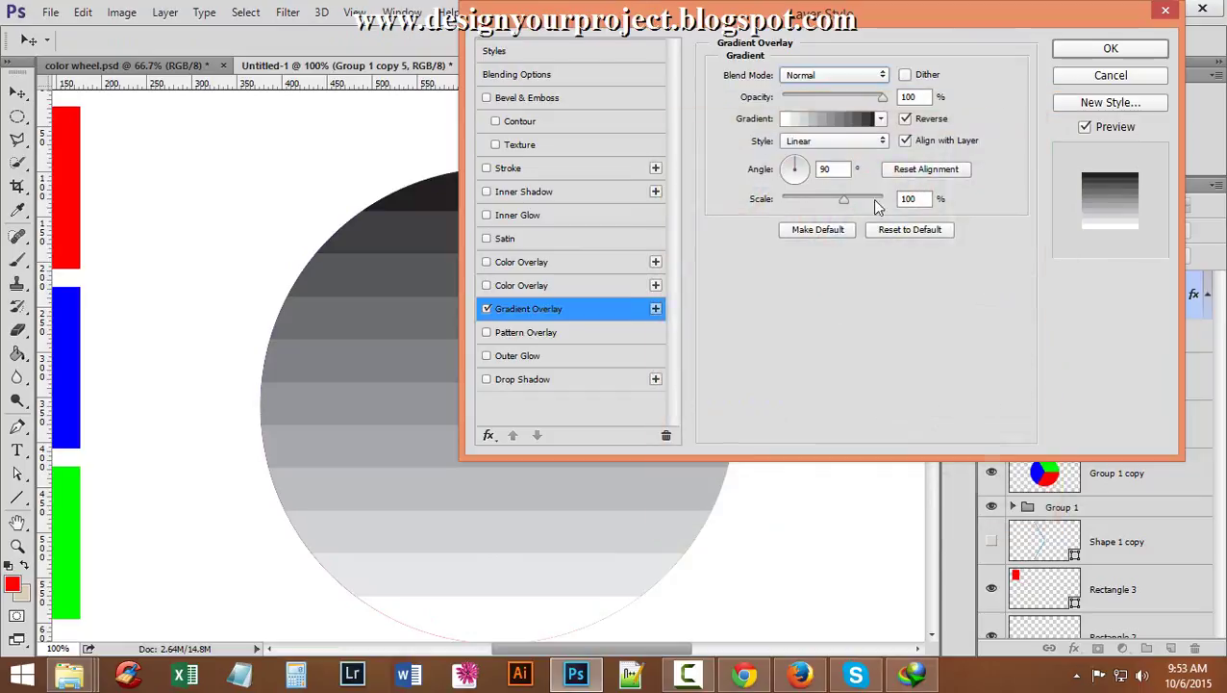
Set the style of the striped gradient overlay to Radial.
left_click(833, 144)
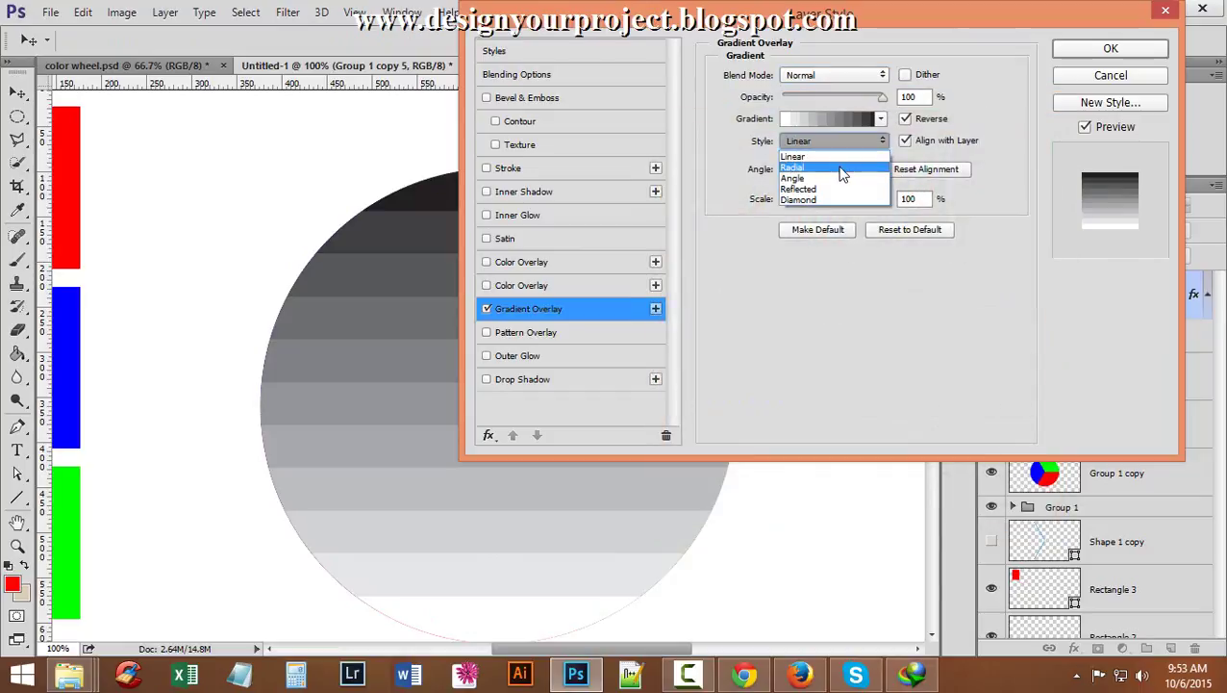
left_click(843, 169)
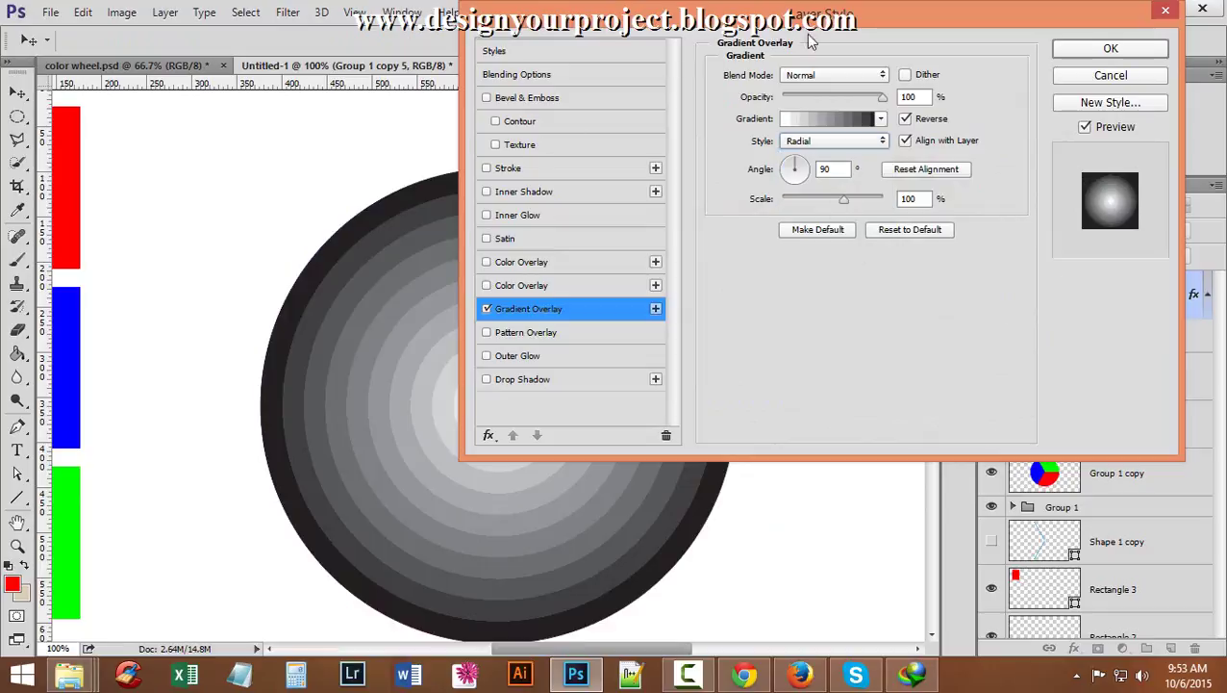
mouse_move(719, 21)
left_mouse_down()
mouse_move(822, 48)
mouse_move(744, 21)
left_mouse_up()
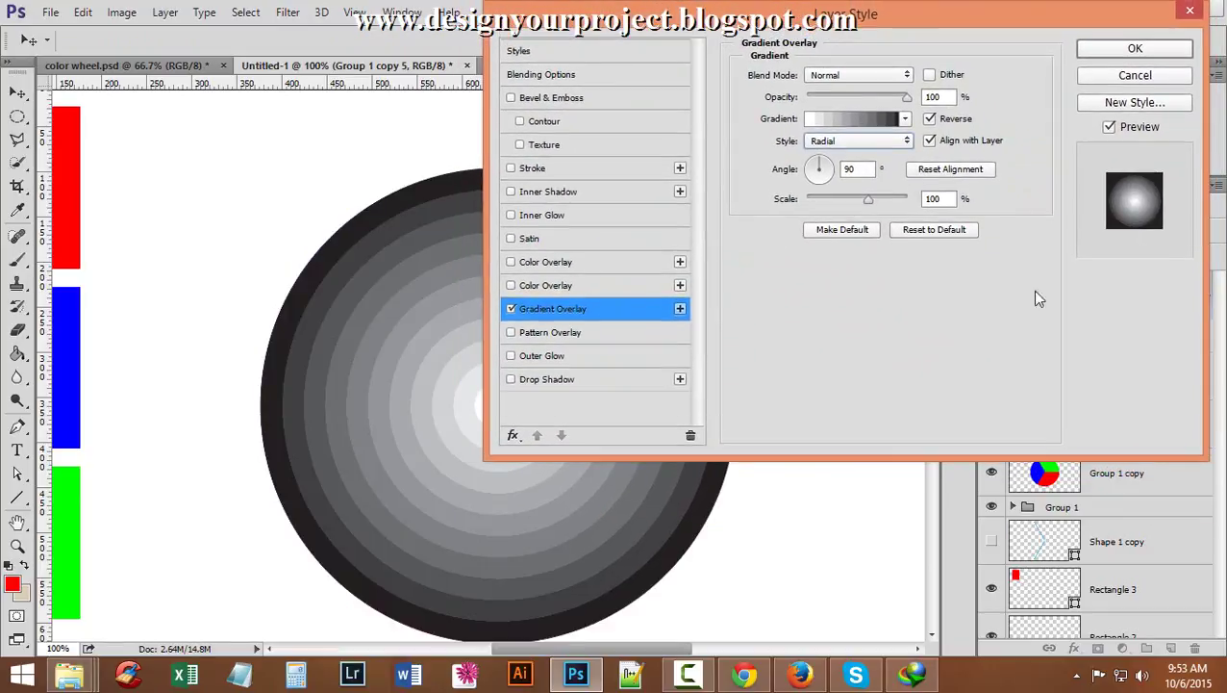
Try the radial overlay without Reverse and without Align with Layer, restoring each option after viewing its effect.
left_click(930, 120)
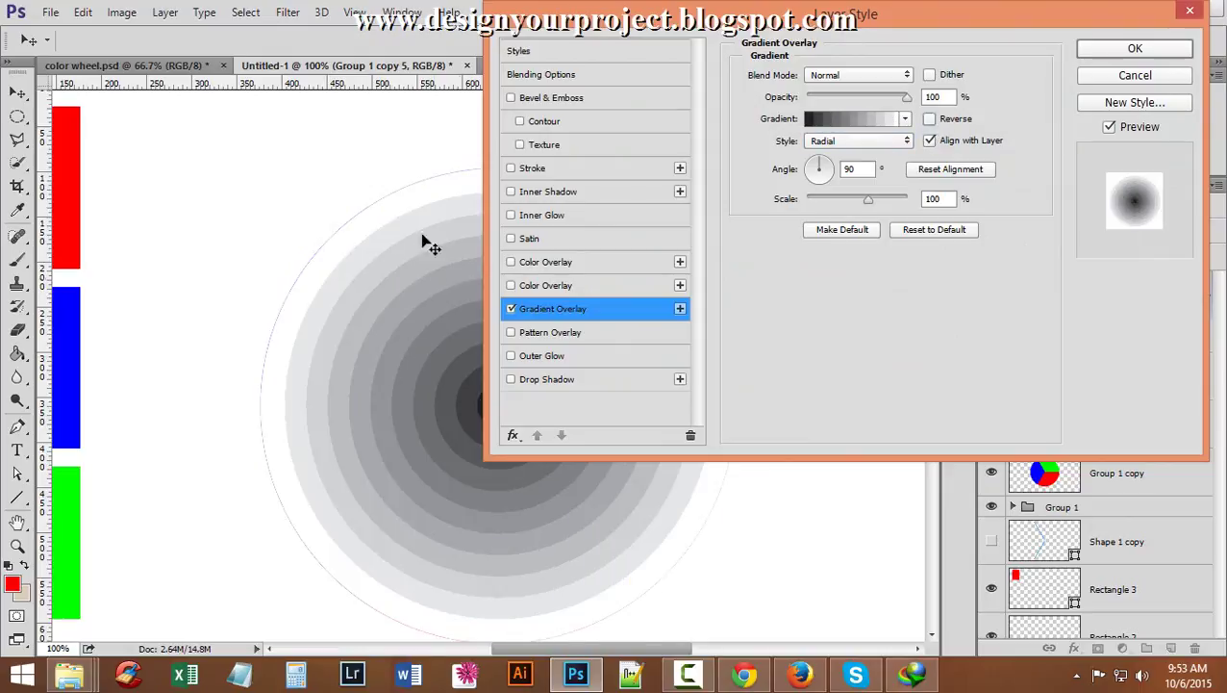
left_click(930, 120)
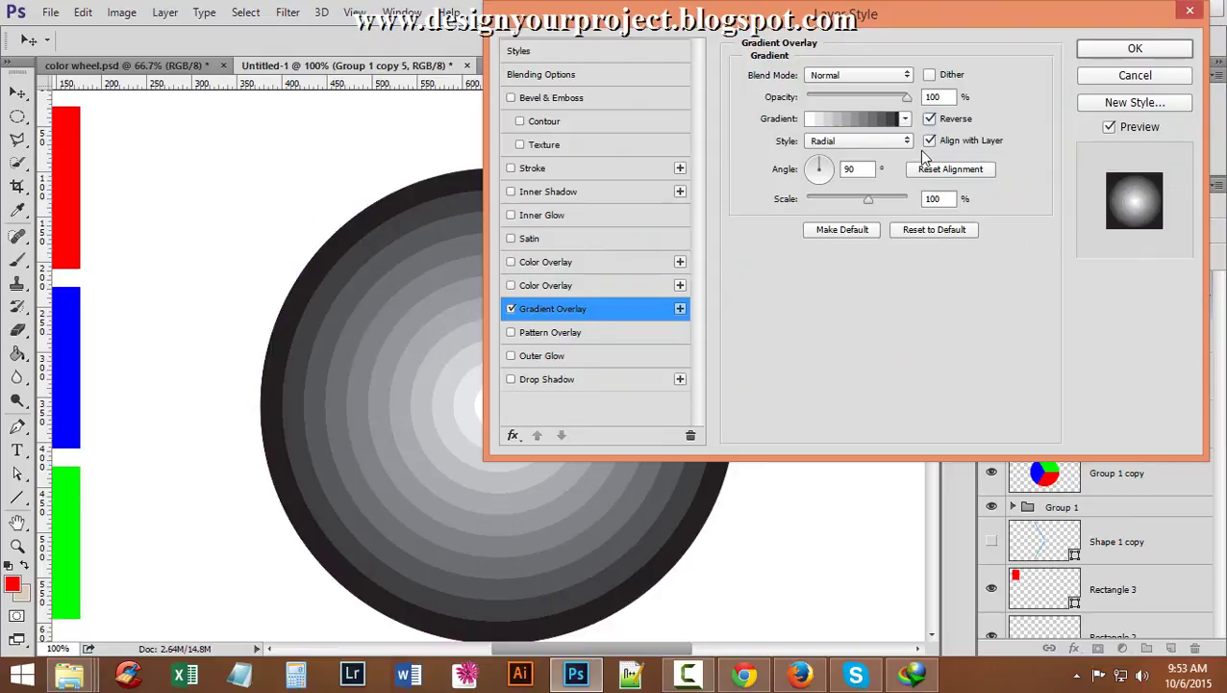
left_click(929, 140)
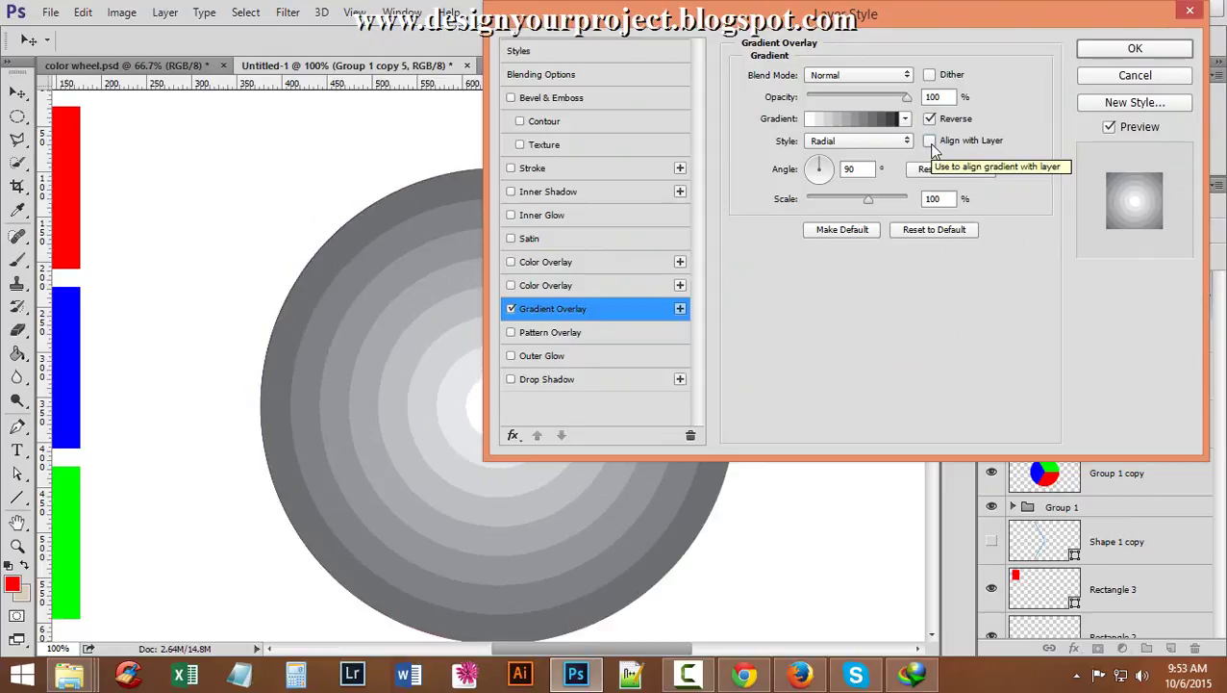
left_click(929, 142)
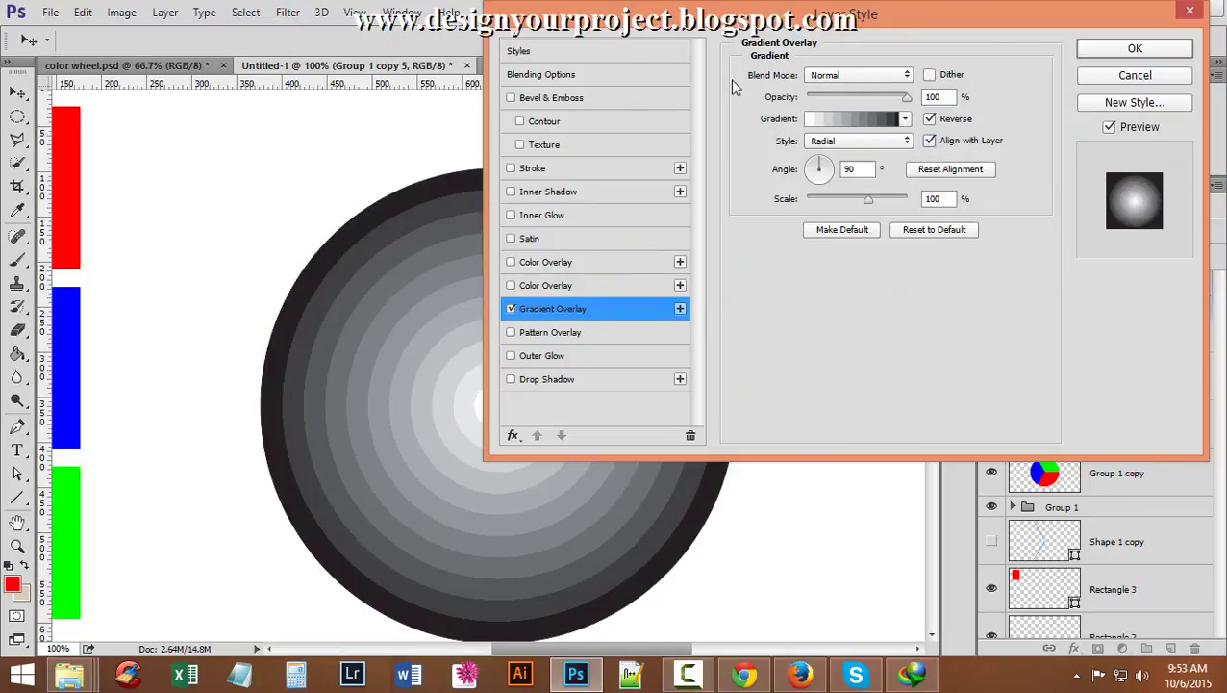
Set the gradient overlay's blend mode to Hard Light and apply the layer style to the wheel.
left_click(851, 75)
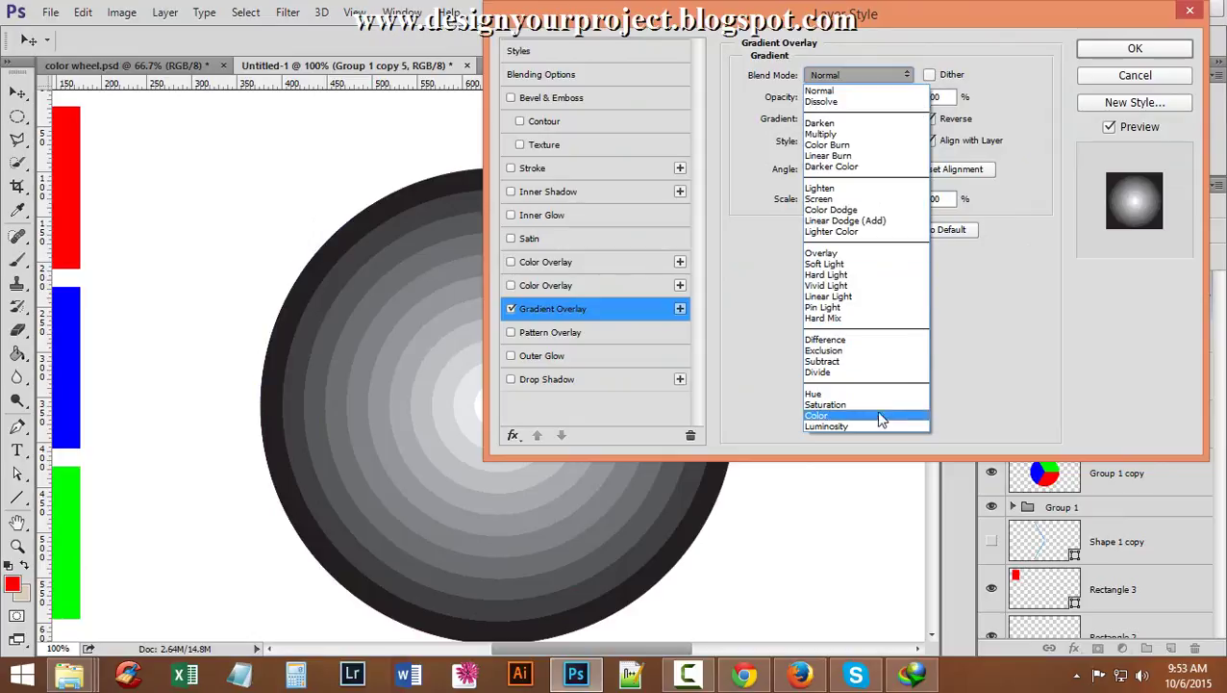
left_click(862, 276)
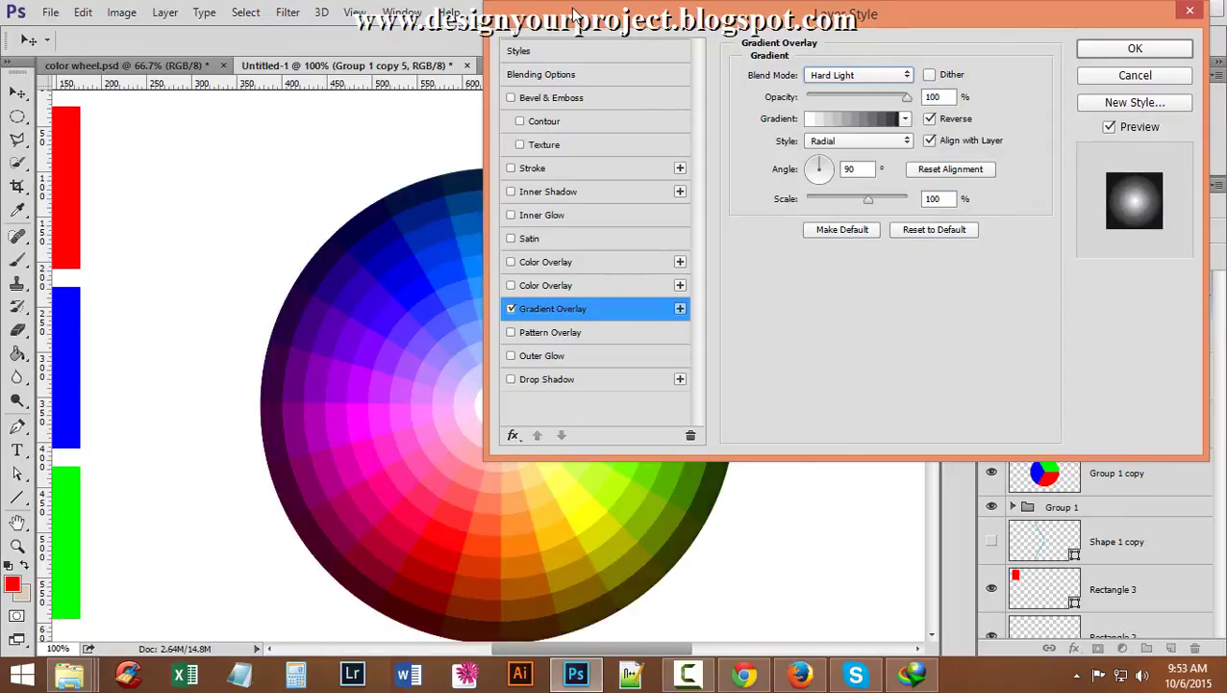
left_click_drag(574, 15, 528, 20)
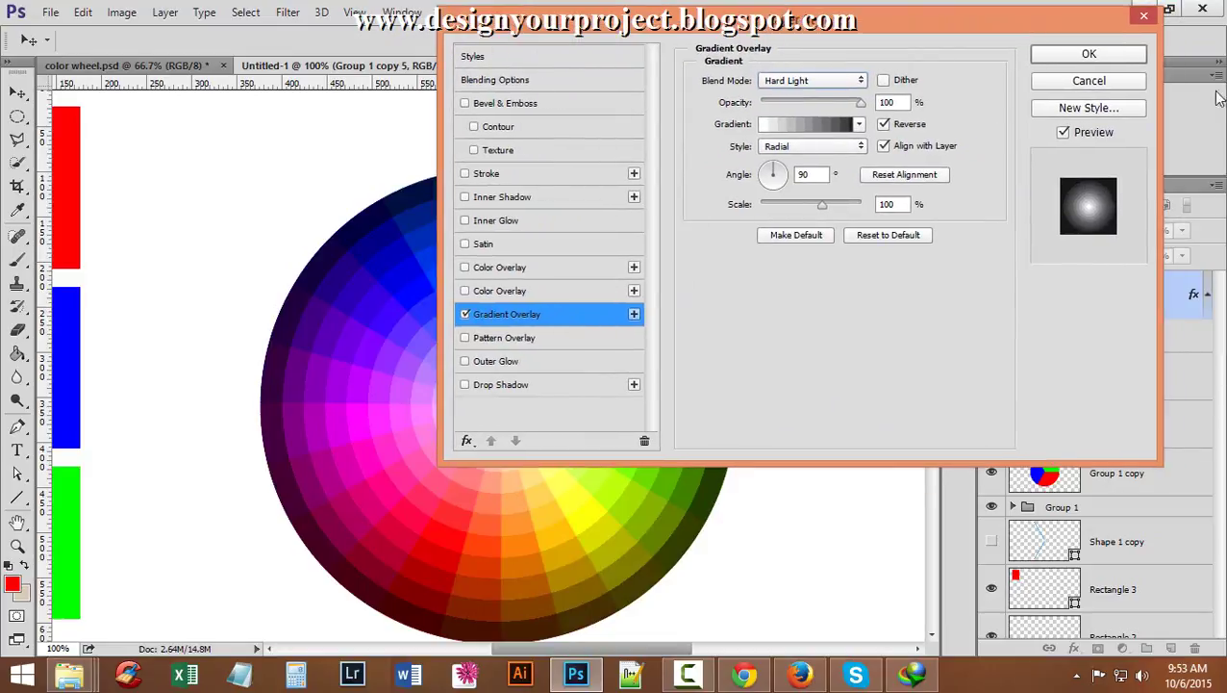
left_click(1080, 53)
Examine the shaded wheel's rings up close and compare it with the finished wheel in color wheel.psd.
left_click(570, 330, "ctrl")
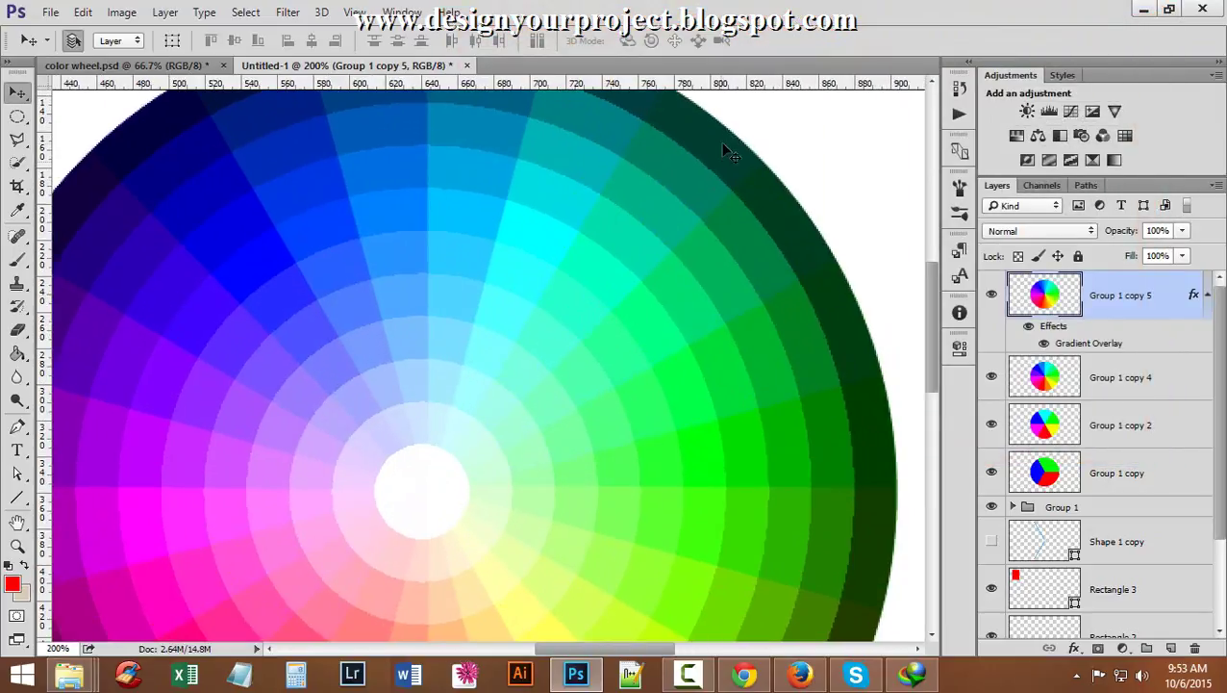
scroll(573, 323, "up", 2)
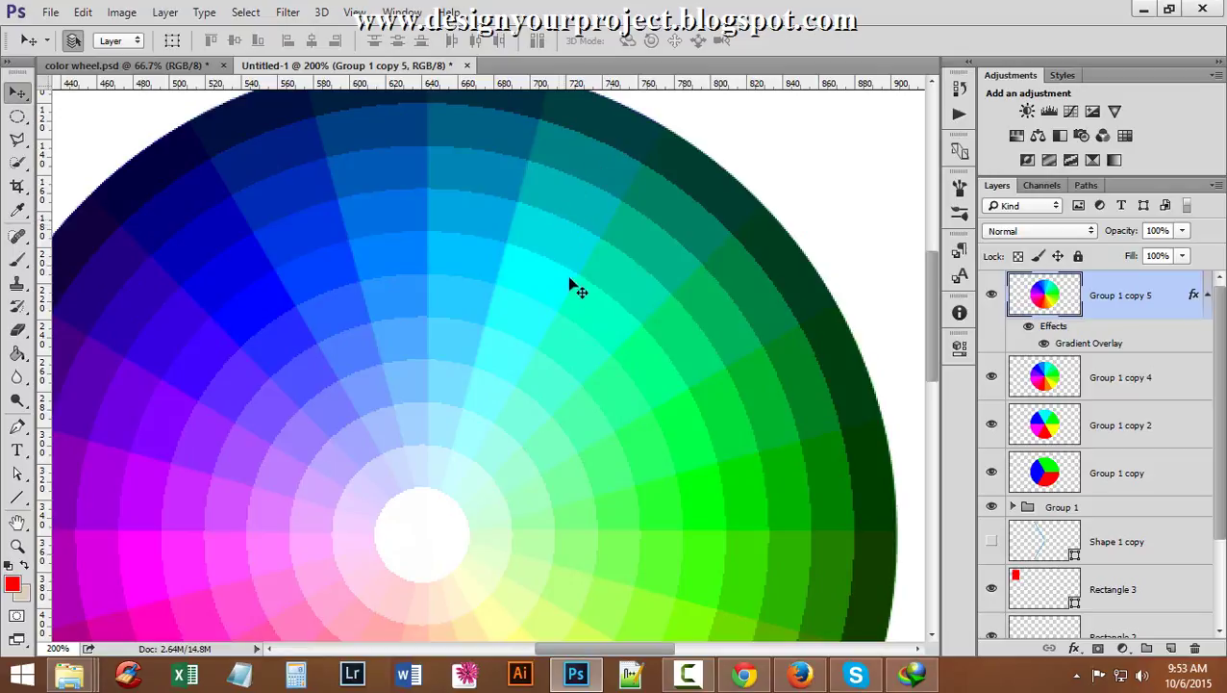
left_click(607, 142, "alt")
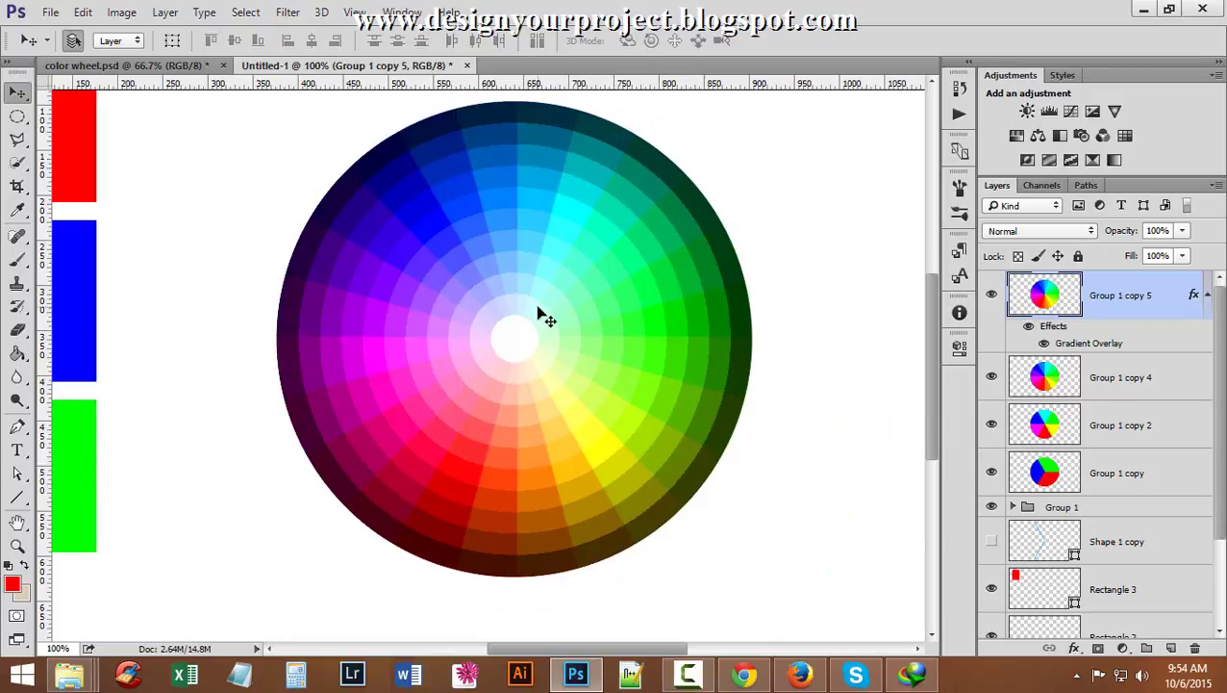
left_click(557, 281, "ctrl")
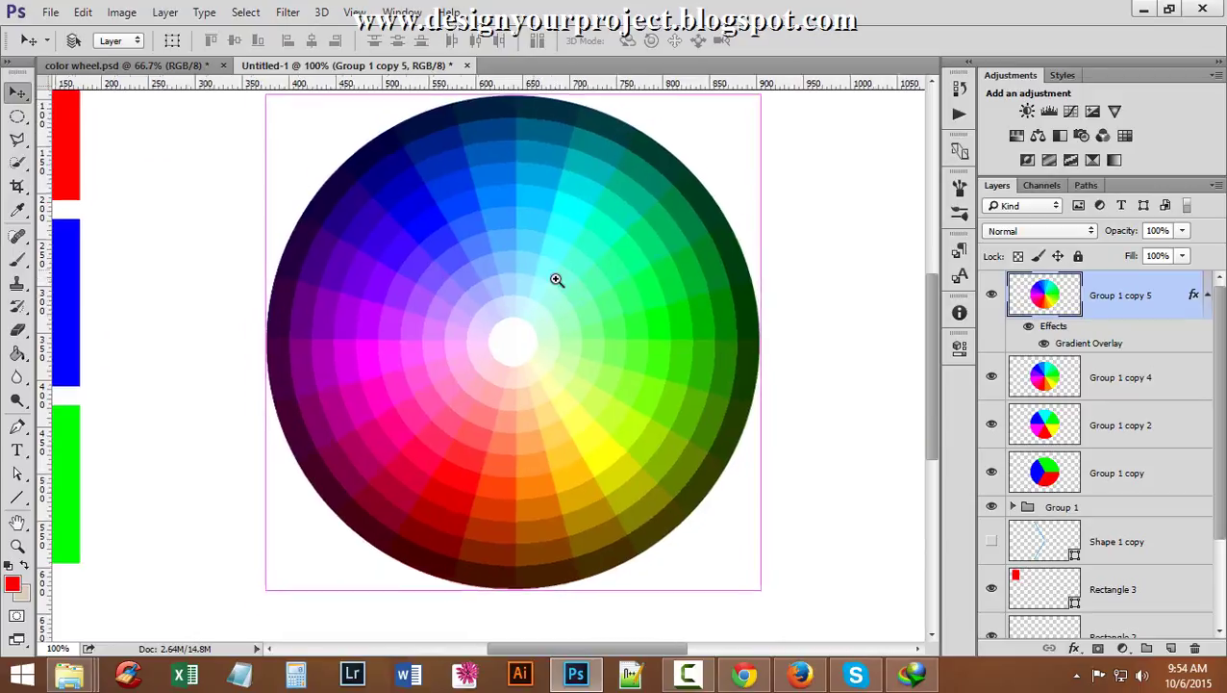
left_click(580, 283, "alt")
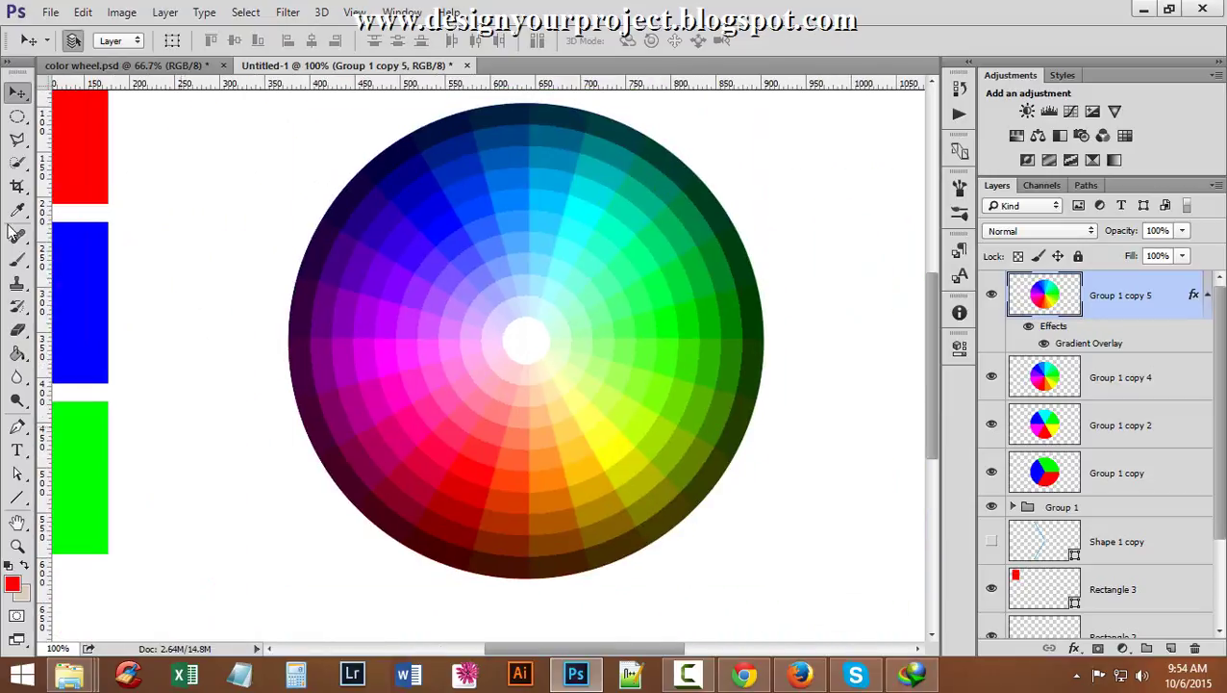
left_click(100, 67)
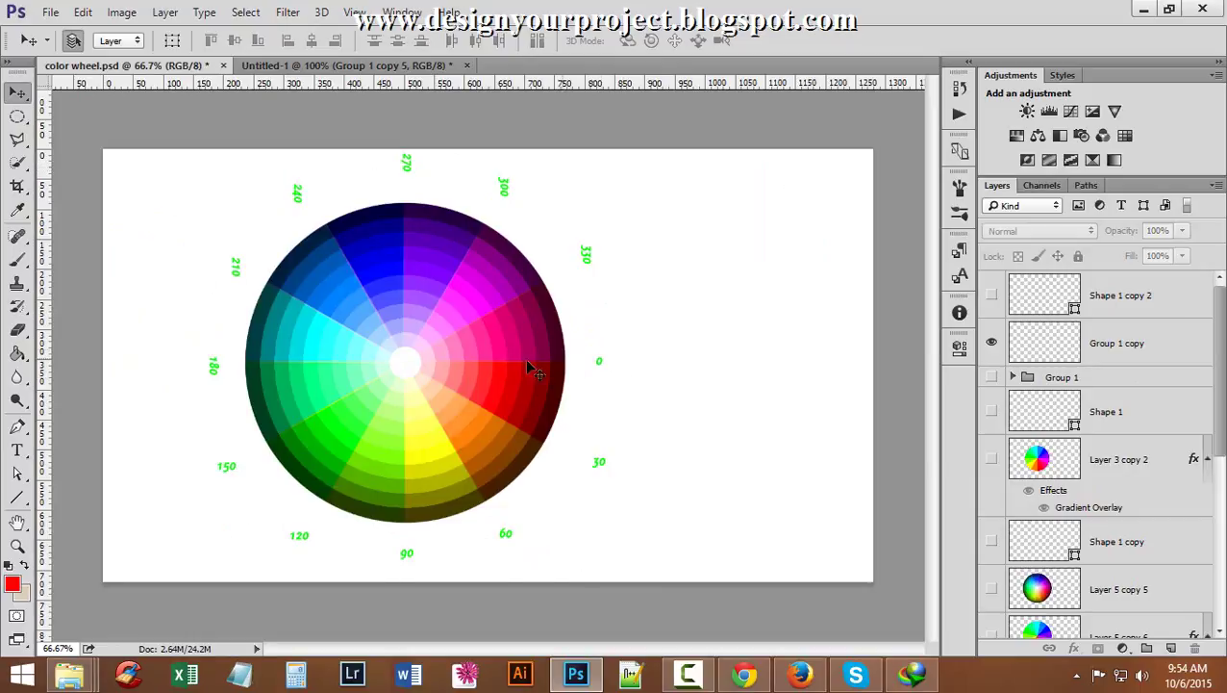
left_click(325, 68)
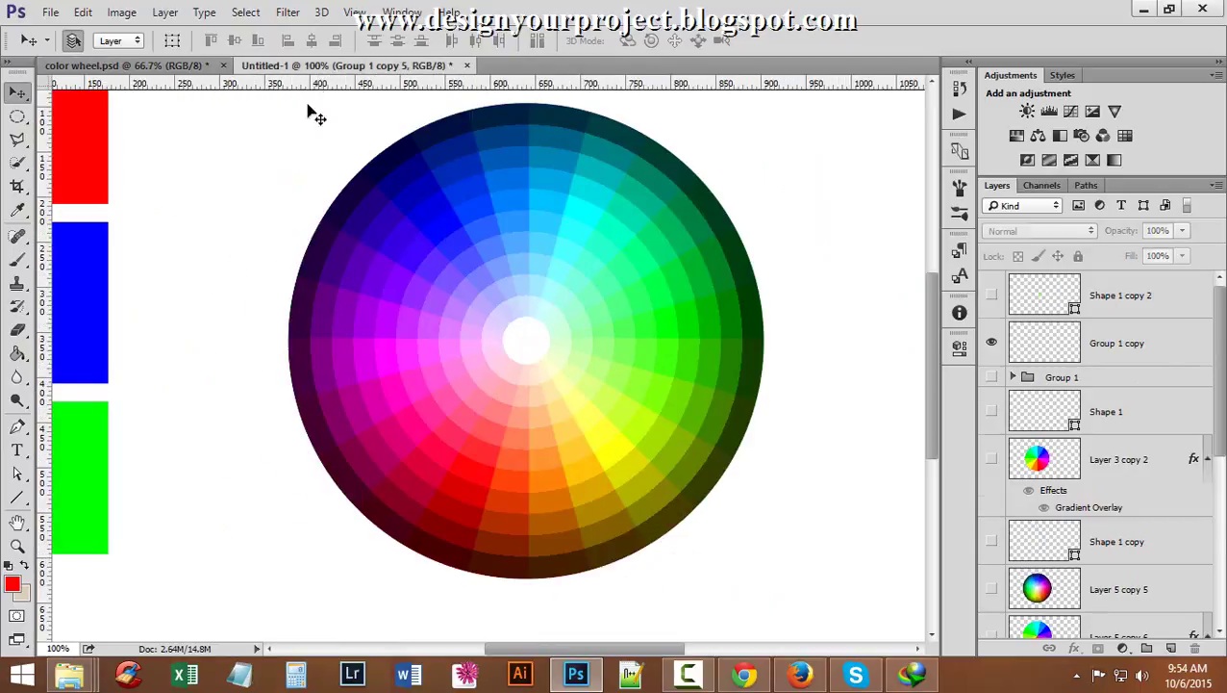
left_click(673, 281, "ctrl")
left_click(666, 312, "ctrl+alt")
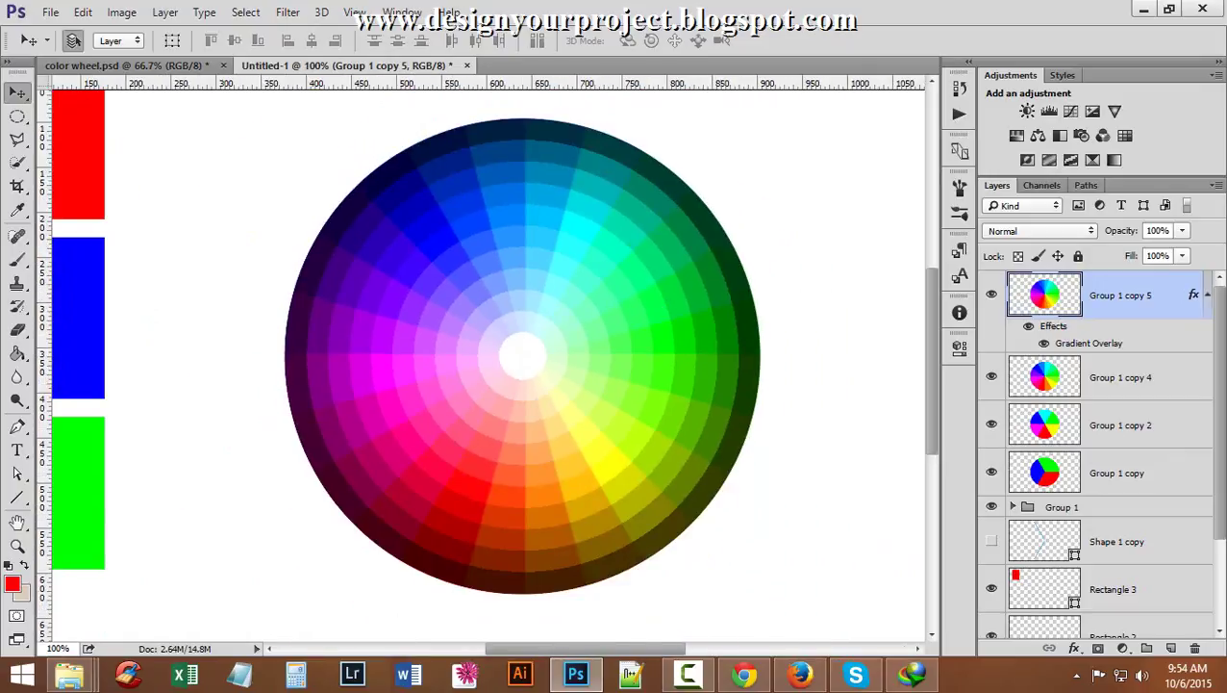
Inspect the finished wheel's tints and shades from its white centre to the dark outer ring, both enlarged and as a whole.
left_click(547, 381, "ctrl")
left_click(584, 389, "ctrl+alt")
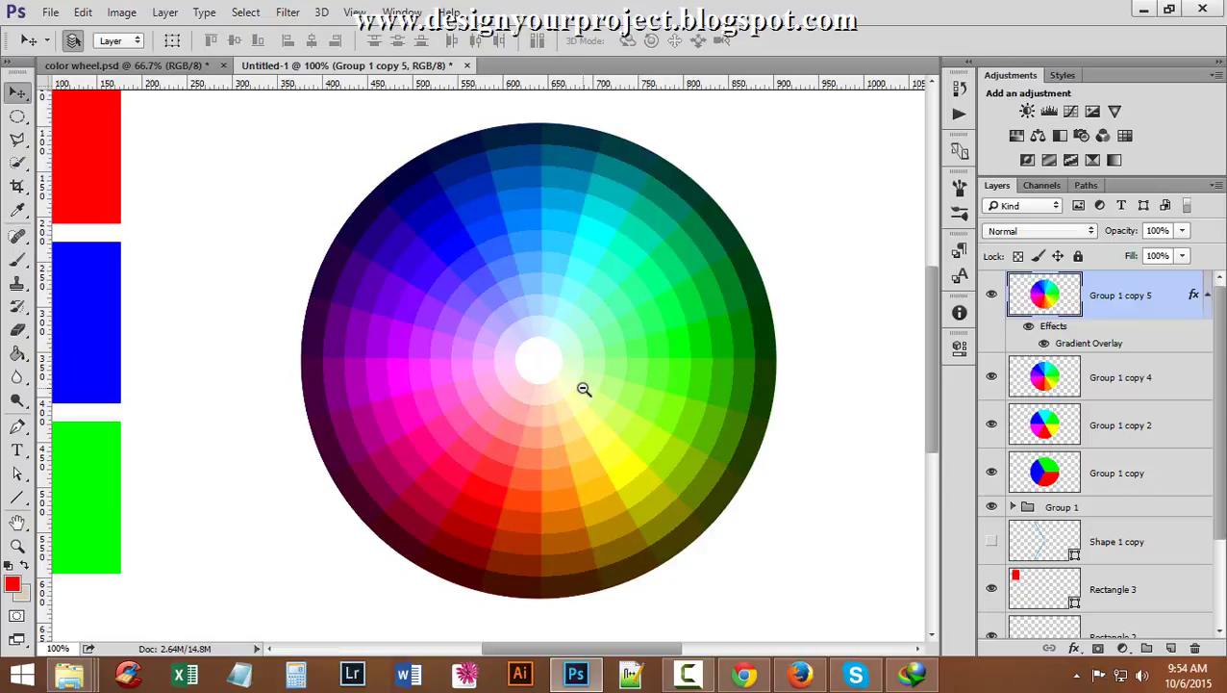
left_click(583, 366, "ctrl")
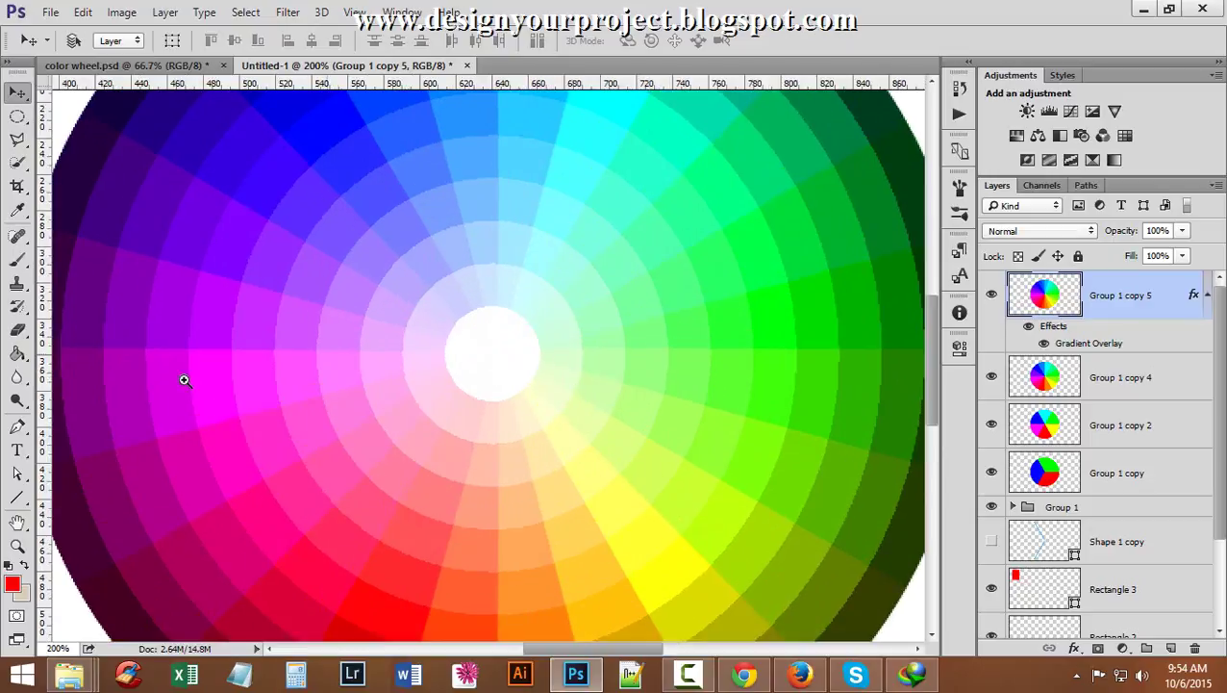
left_click(328, 370, "alt")
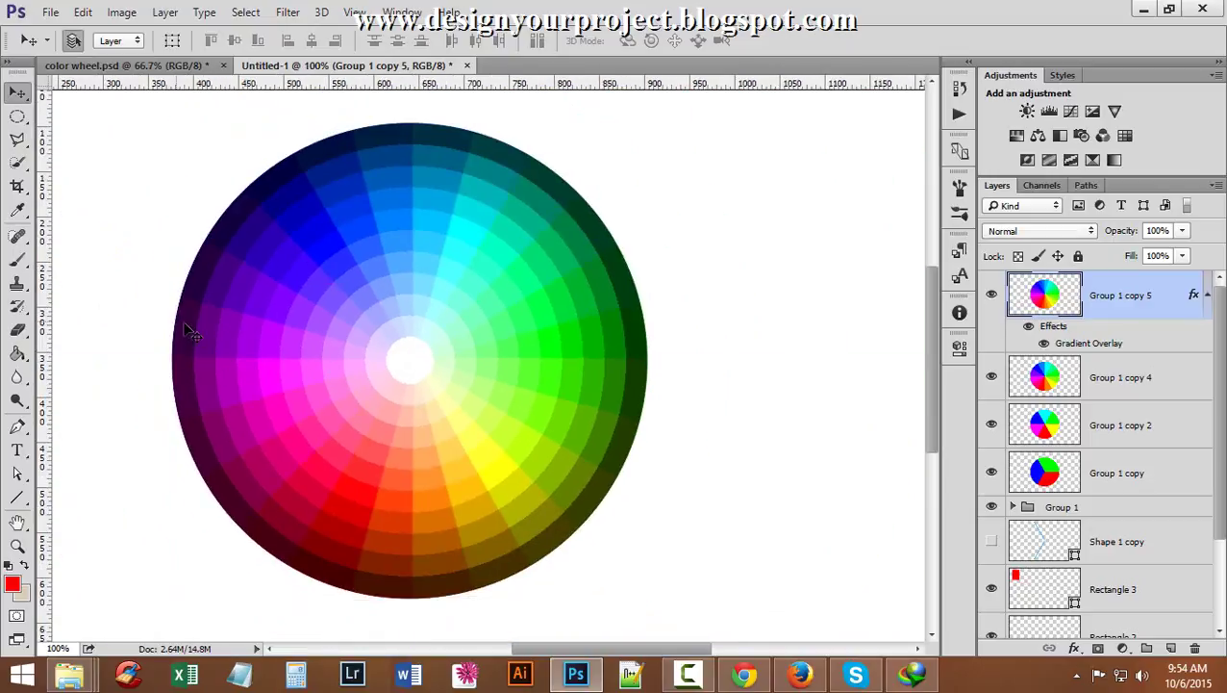
left_click(281, 356, "ctrl")
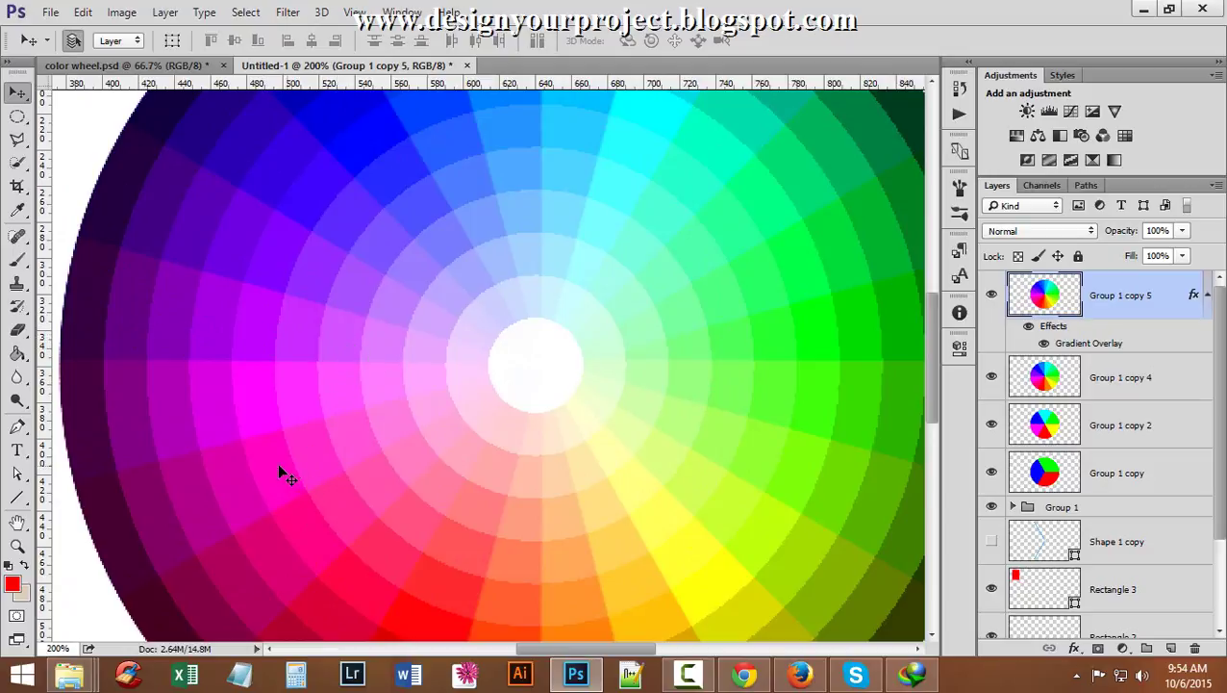
scroll(220, 430, "up", 5)
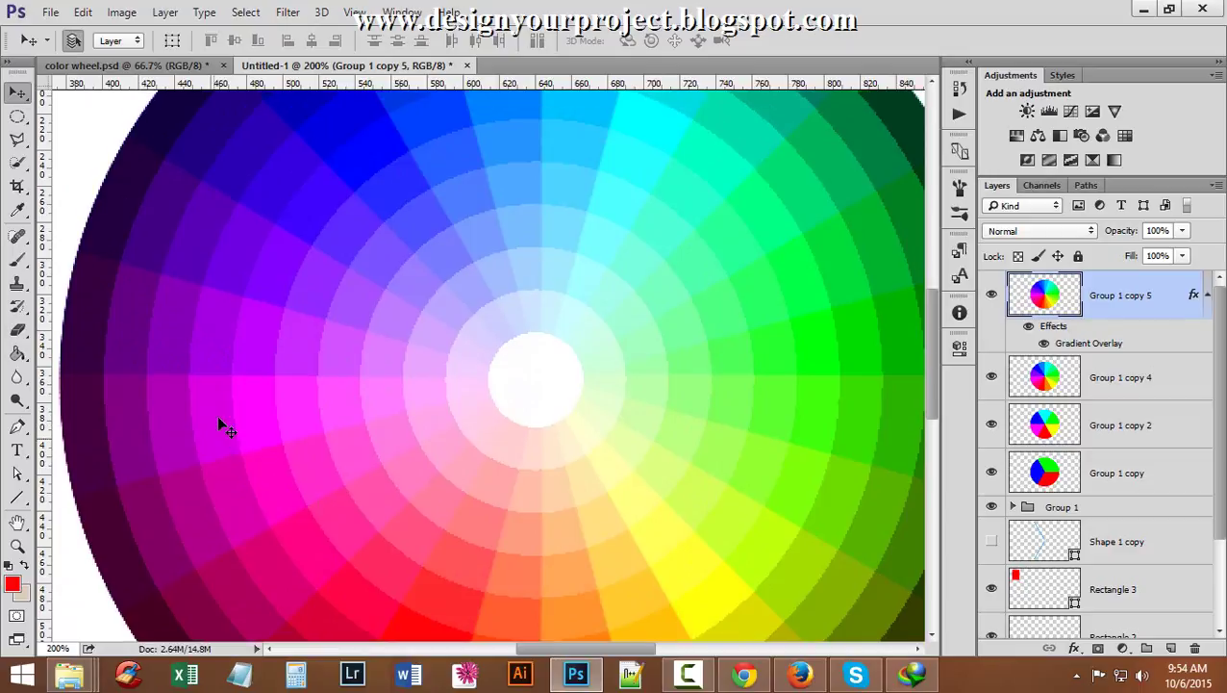
left_click(477, 316, "ctrl+alt")
left_click(527, 318, "ctrl+alt")
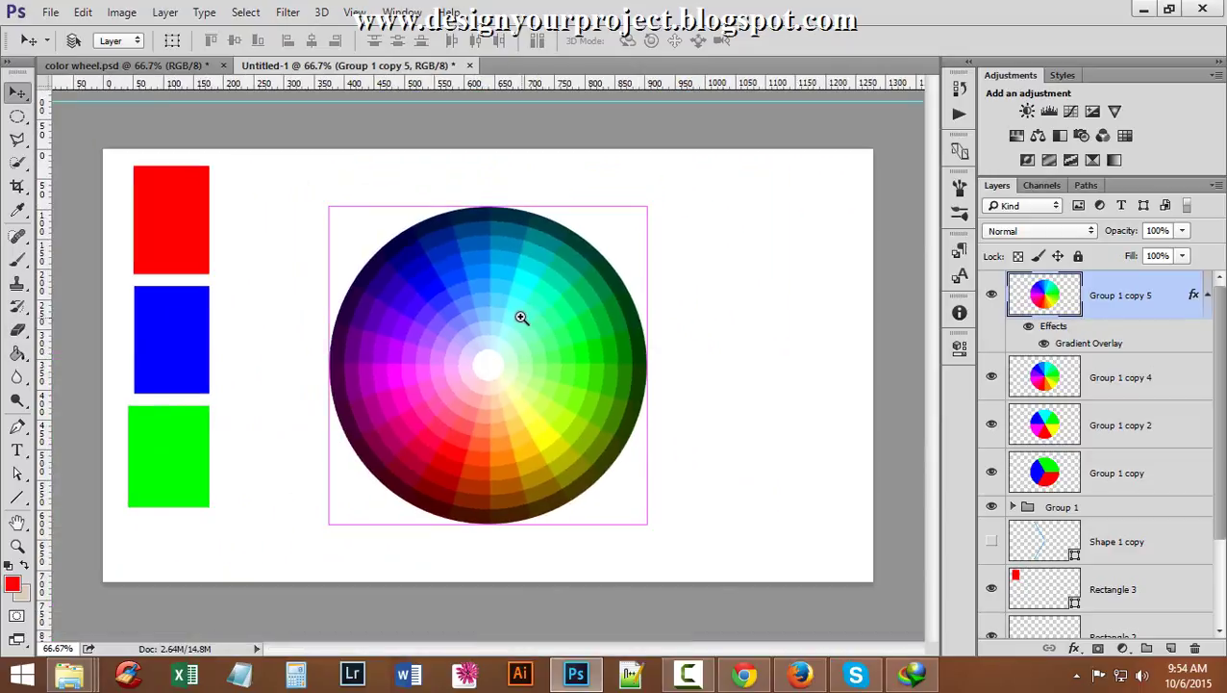
left_click(524, 317, "ctrl")
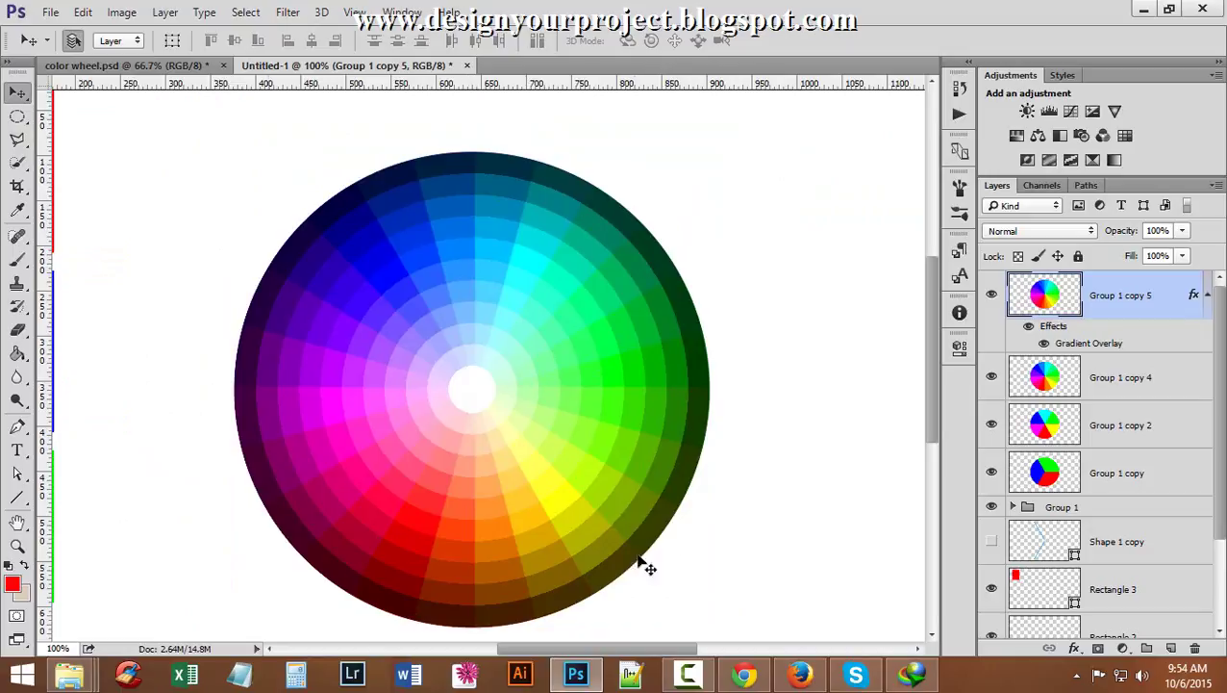